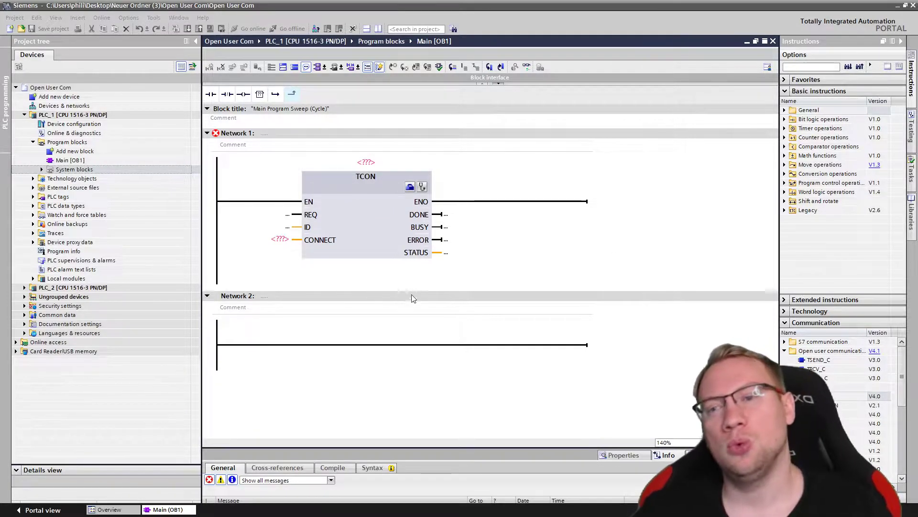
Open the project's network view and zoom in on the PLC_1 and PLC_2 devices.
click(472, 285)
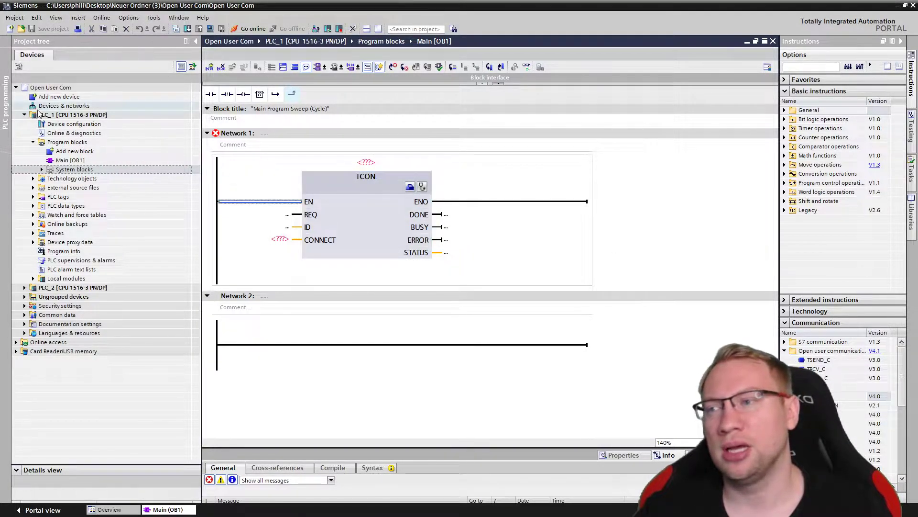
click(51, 107)
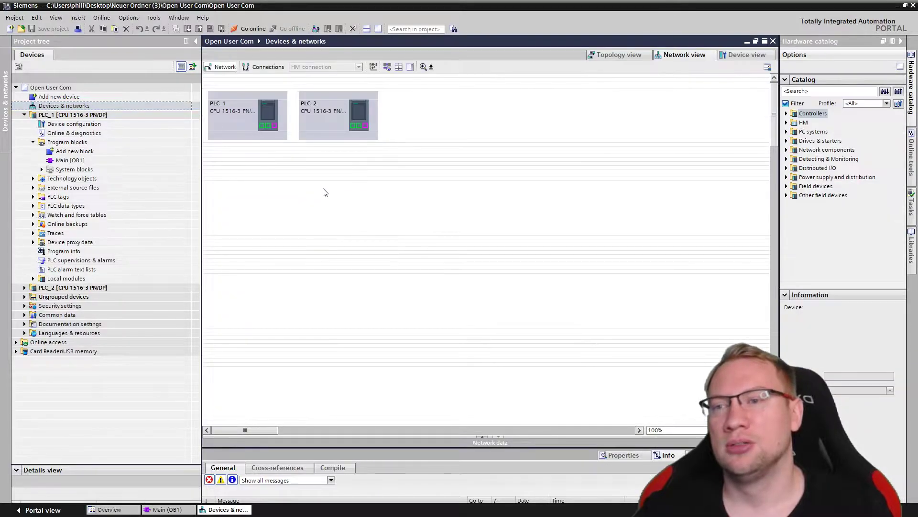
scroll(312, 211, up, 2)
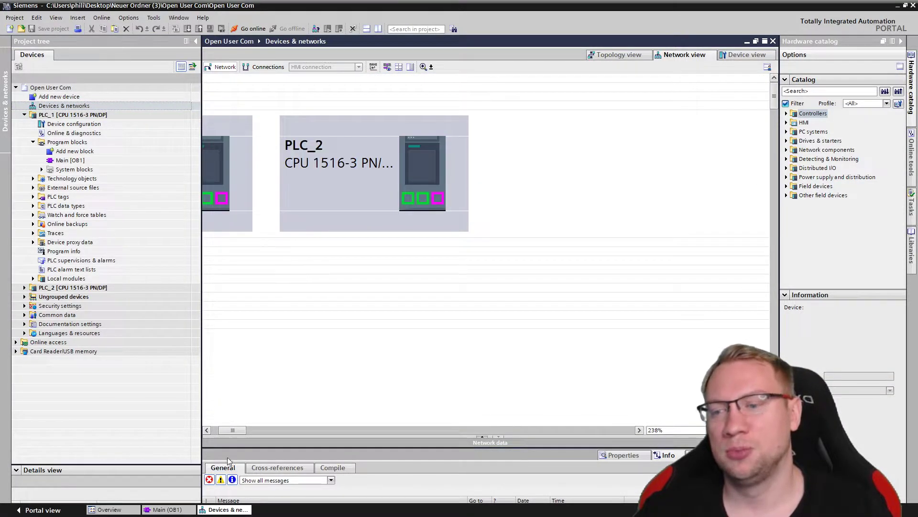
scroll(227, 429, left, 2)
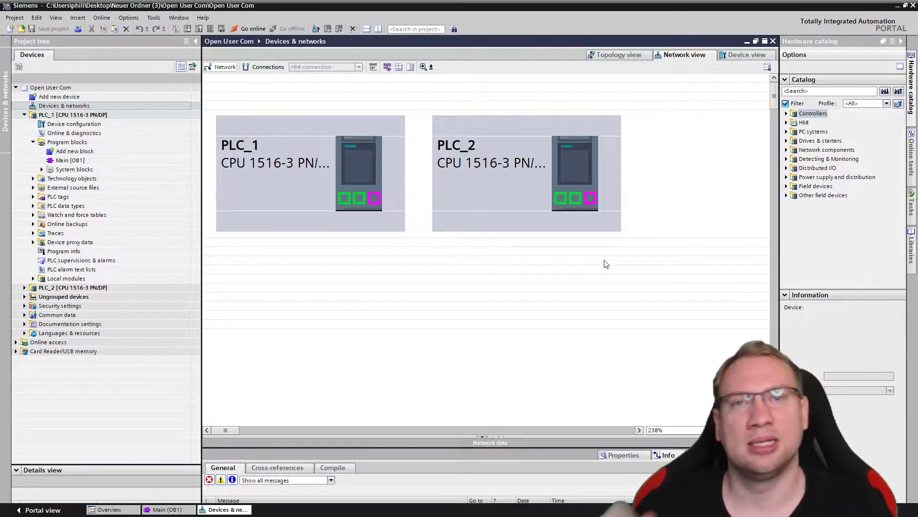
Delete the existing TCON instruction from Network 1 of PLC_1's Main [OB1] and save the project.
double_click(72, 161)
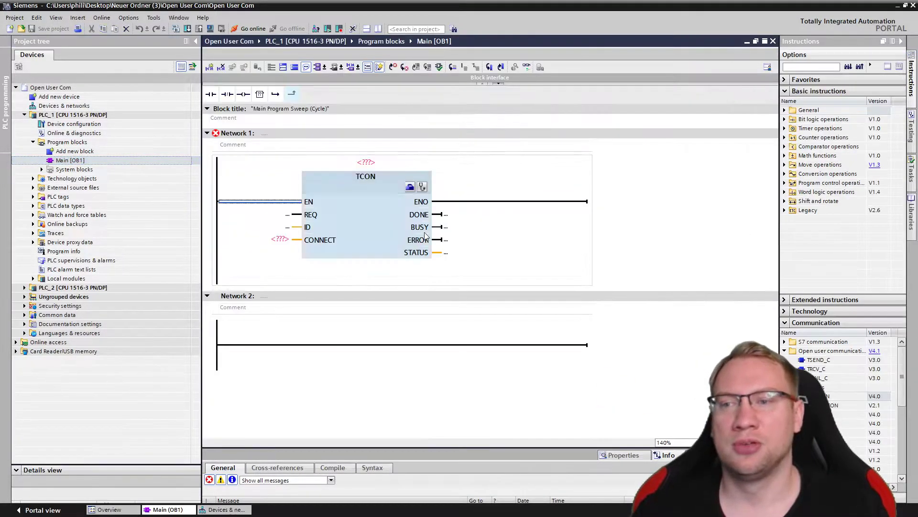
click(423, 238)
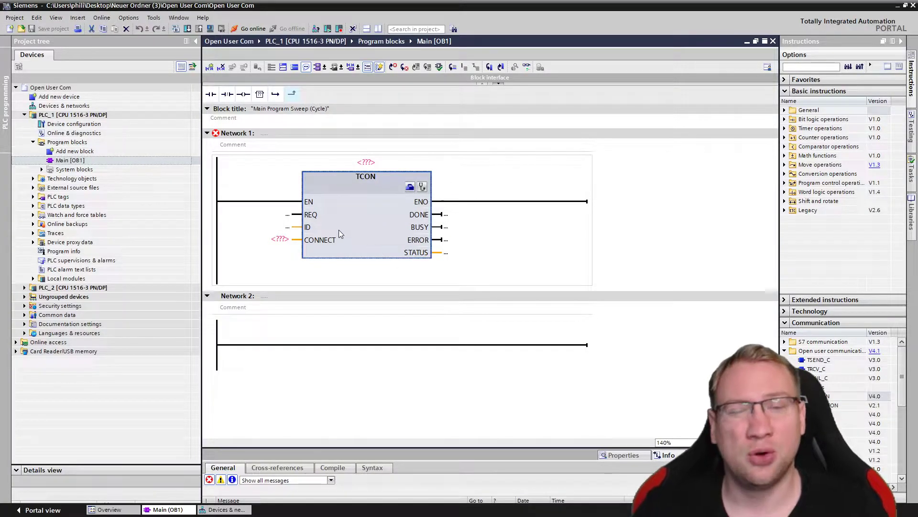
key(Delete)
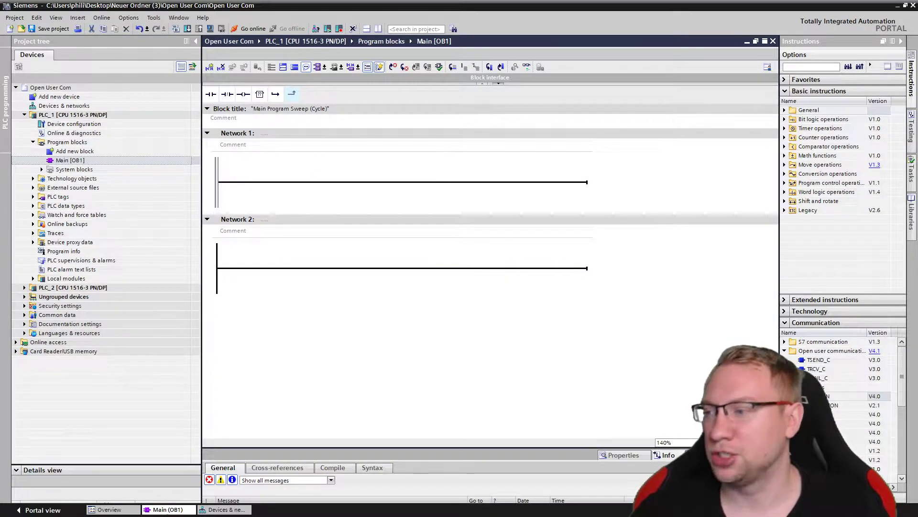
key(ctrl+s)
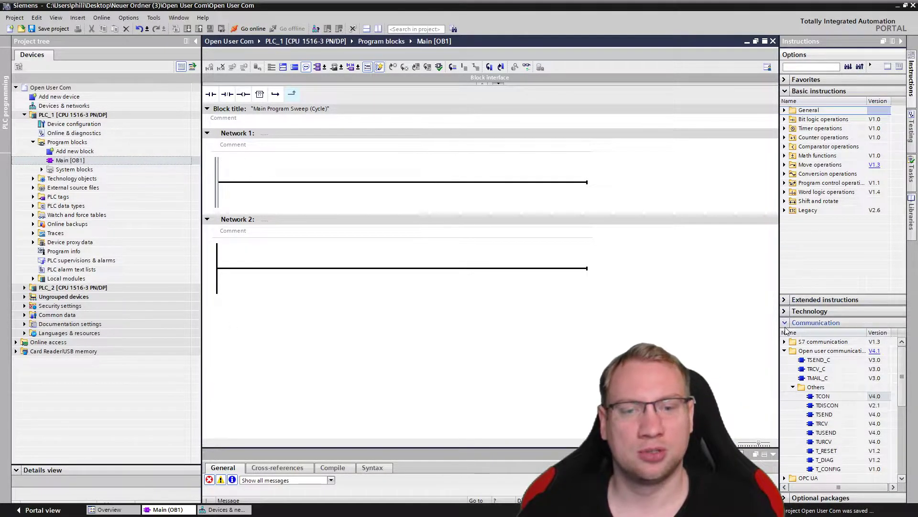
Collapse the basic instructions, show only the Communication folders, and widen the instruction list and its name column to show full folder names.
click(804, 322)
click(785, 90)
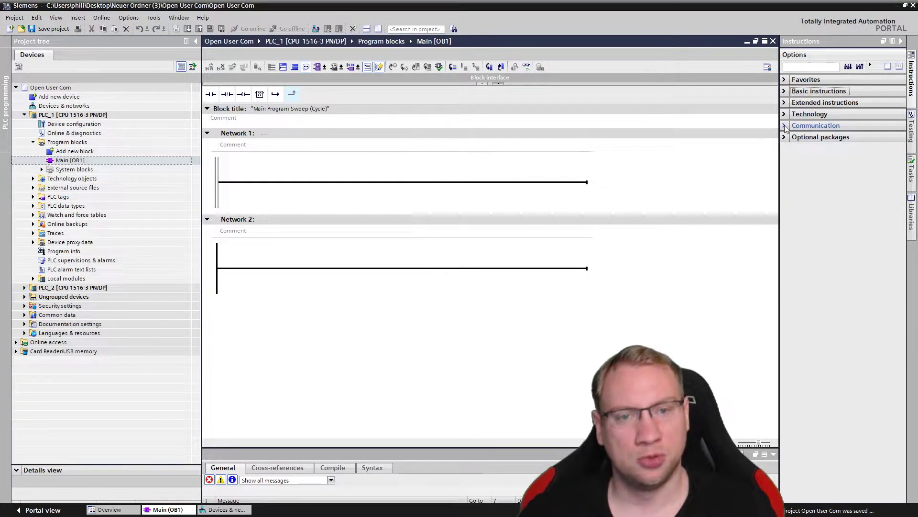
click(787, 126)
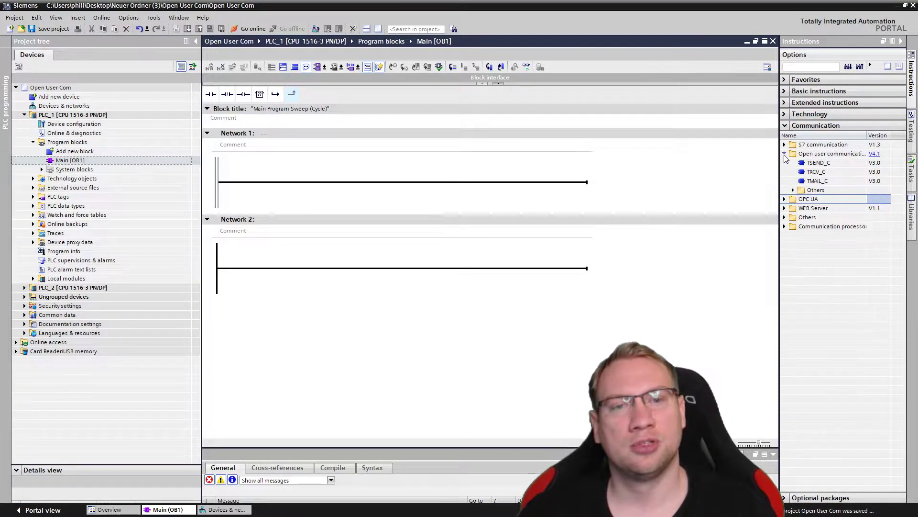
click(785, 154)
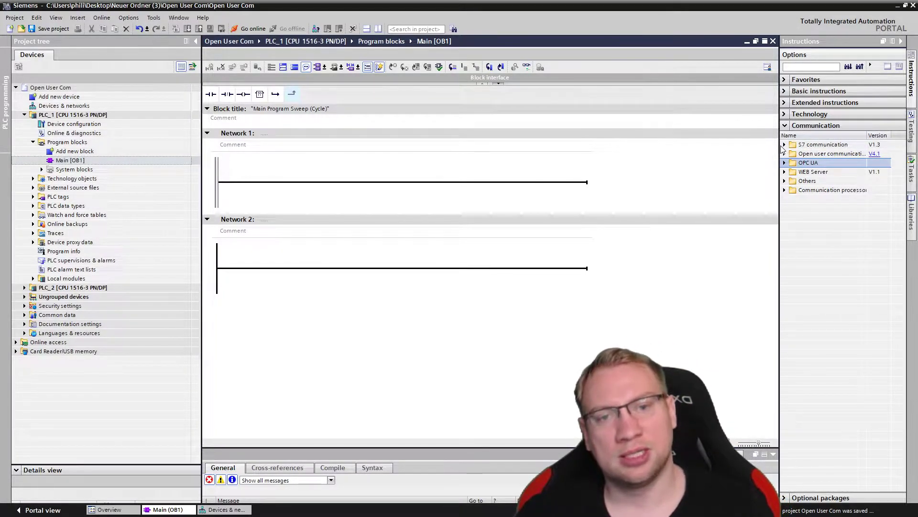
drag(780, 145, 758, 144)
click(798, 145)
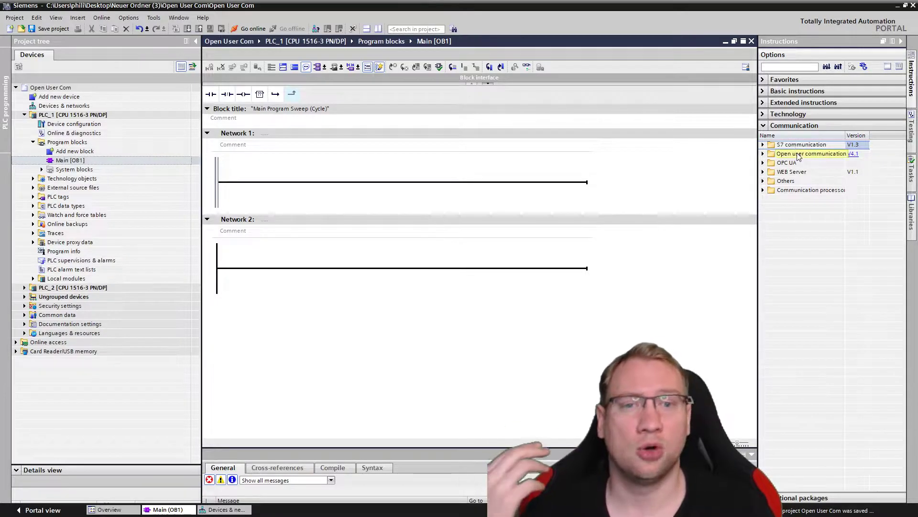
drag(847, 135, 859, 135)
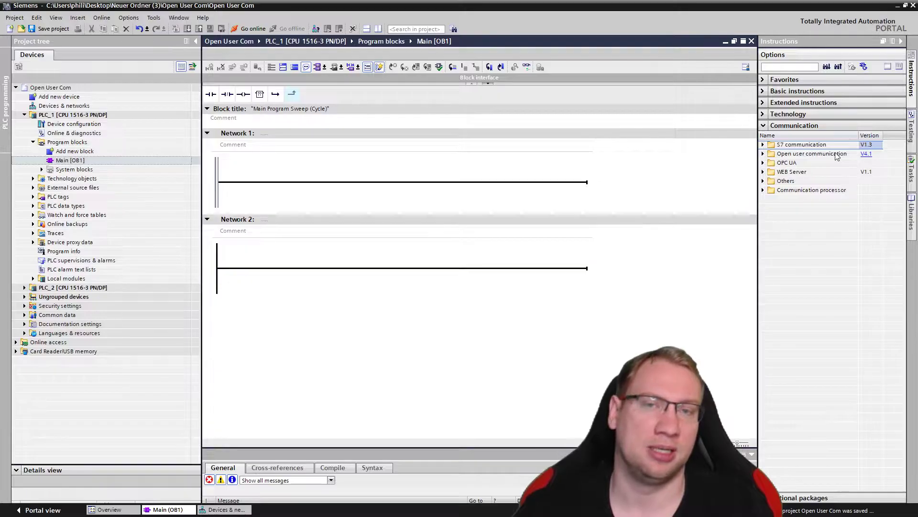
Expand the Open user communication instructions and their Others subfolder.
click(829, 154)
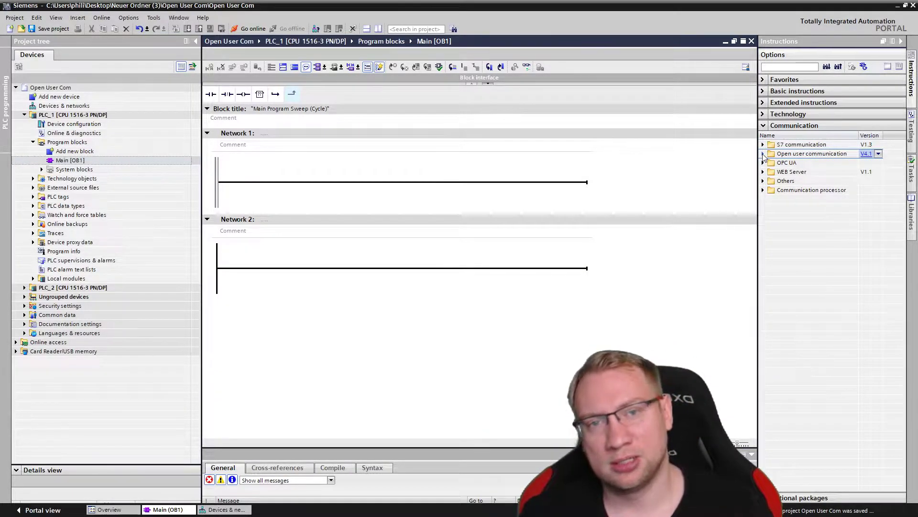
click(763, 154)
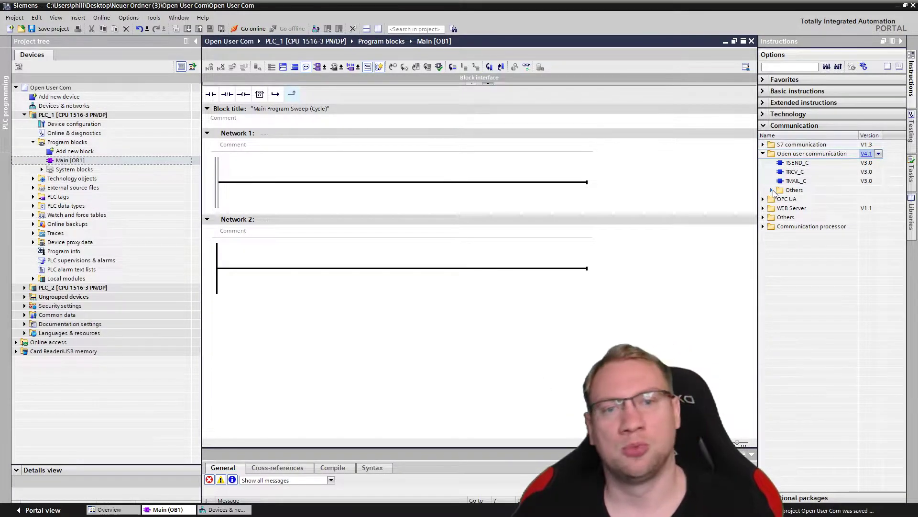
click(793, 172)
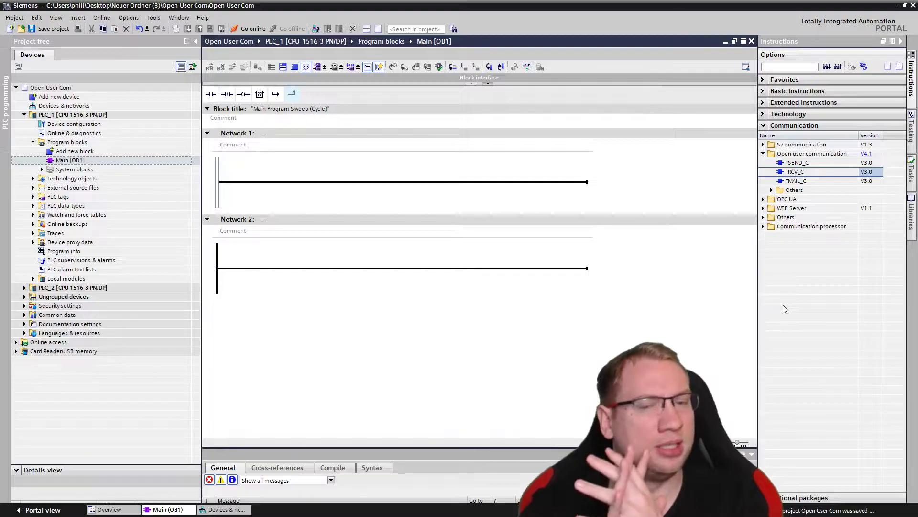
click(772, 191)
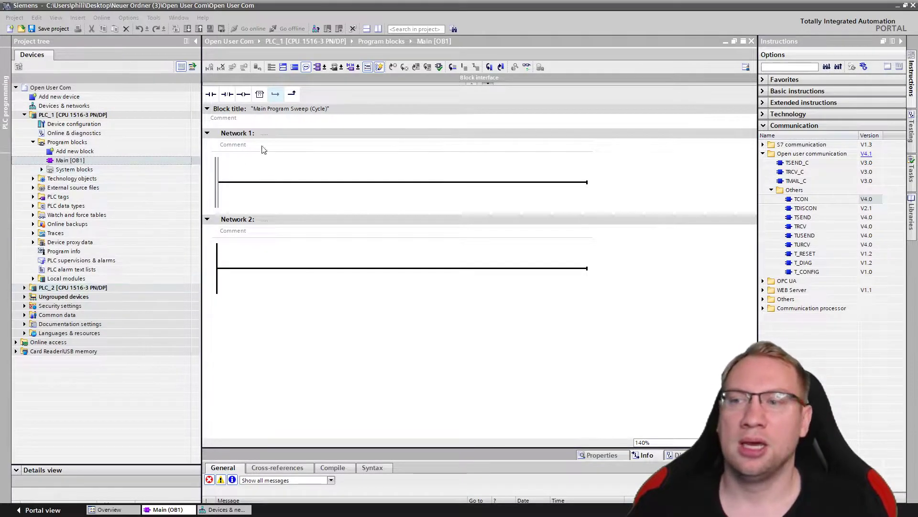
Delete the empty Network 2 and insert a TCON instruction in Network 1 with the single-instance data block TCON_DB.
click(250, 221)
key(Delete)
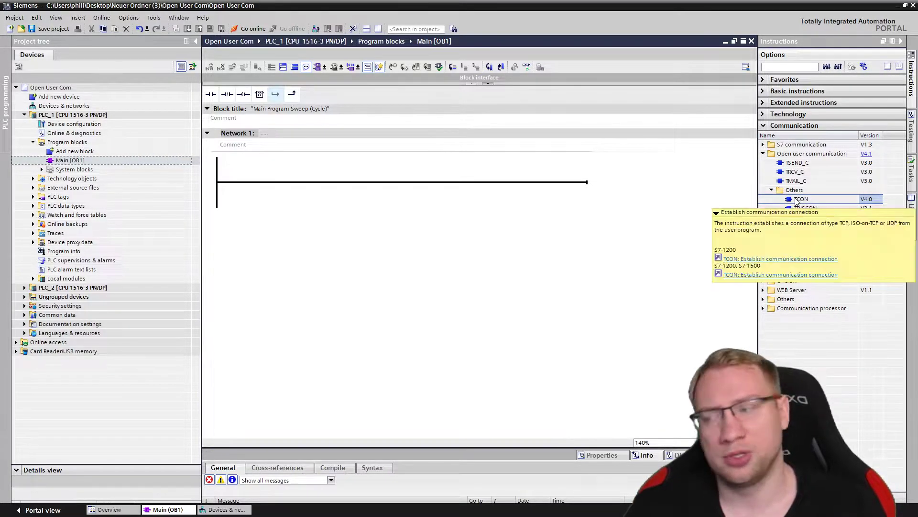
drag(806, 210, 433, 180)
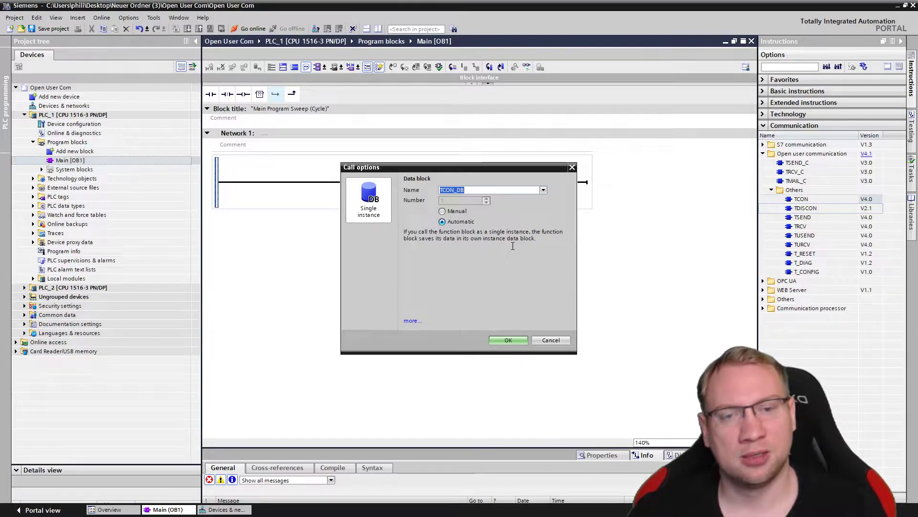
click(508, 340)
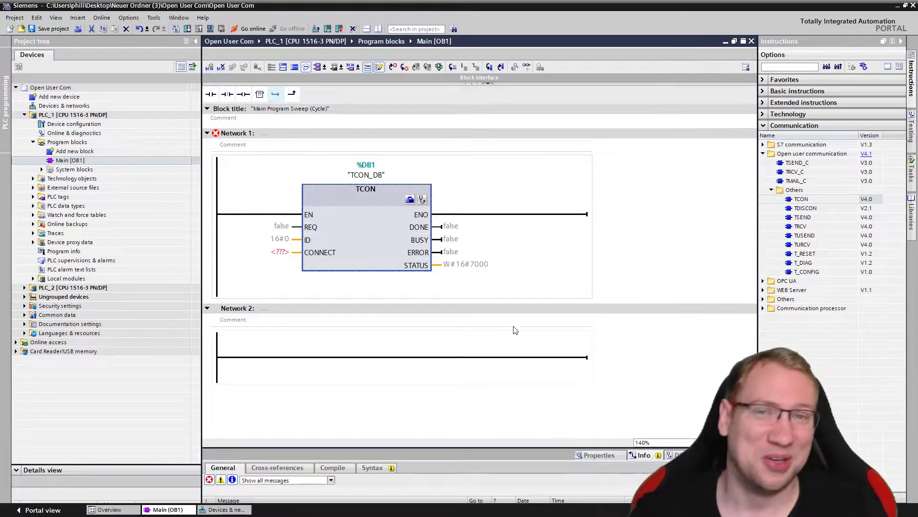
Open the TCON block's configuration, enlarge its properties area, and show the connection parameters.
scroll(380, 277, up, 3)
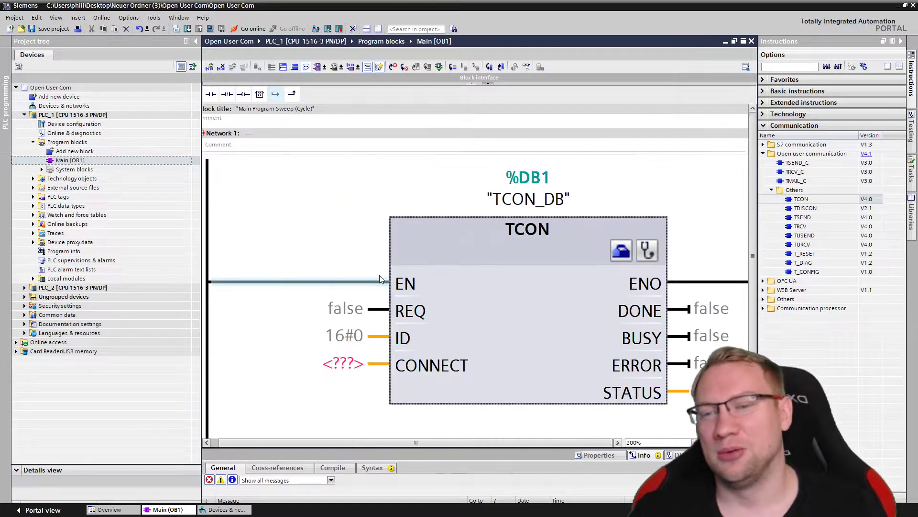
scroll(380, 279, down, 2)
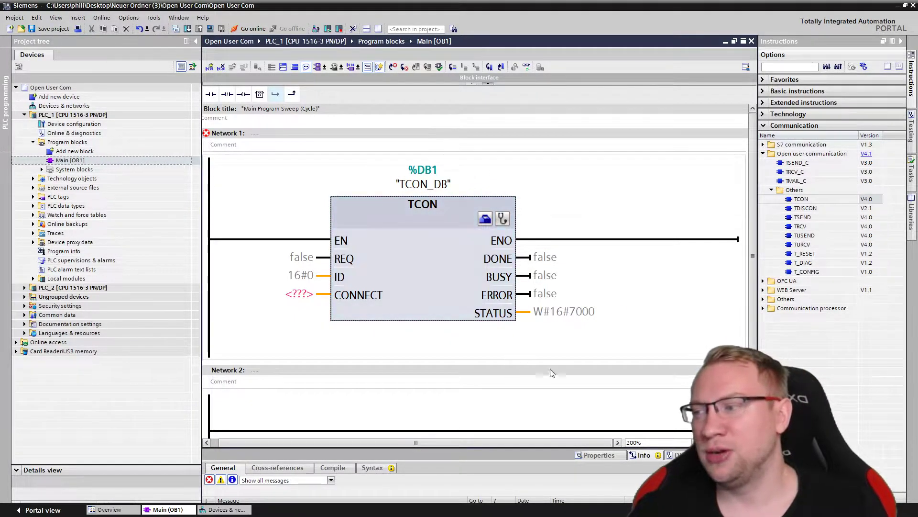
click(485, 219)
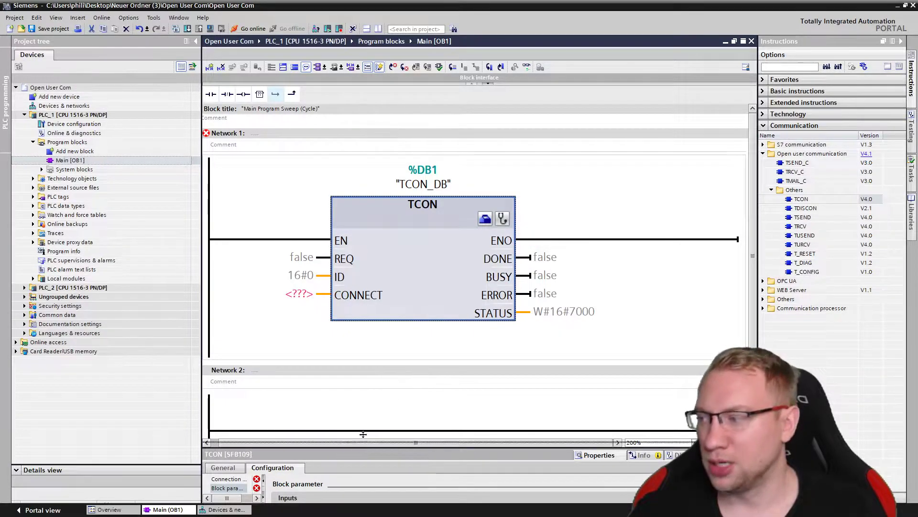
drag(392, 429, 378, 258)
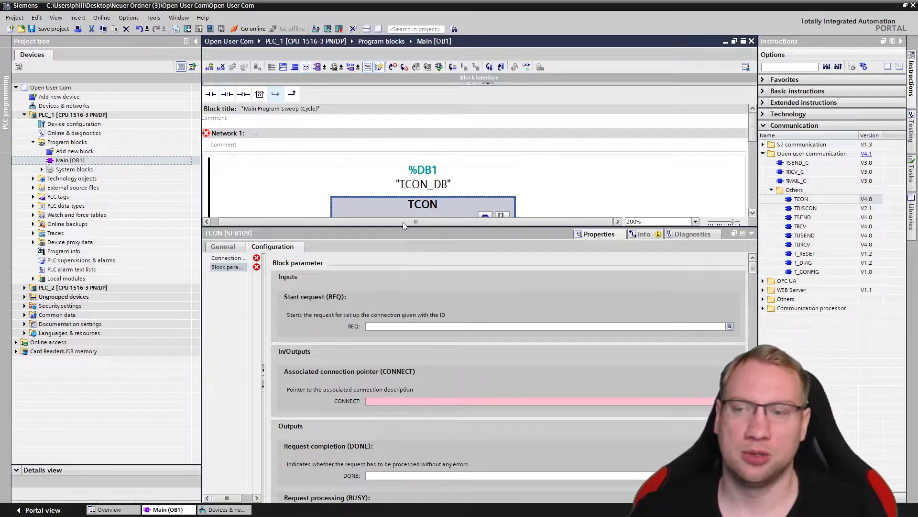
drag(263, 283, 302, 284)
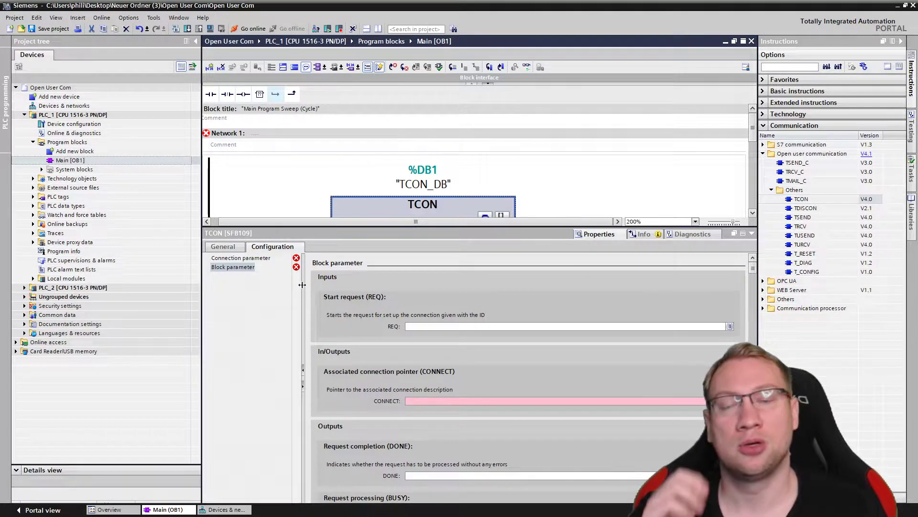
click(257, 259)
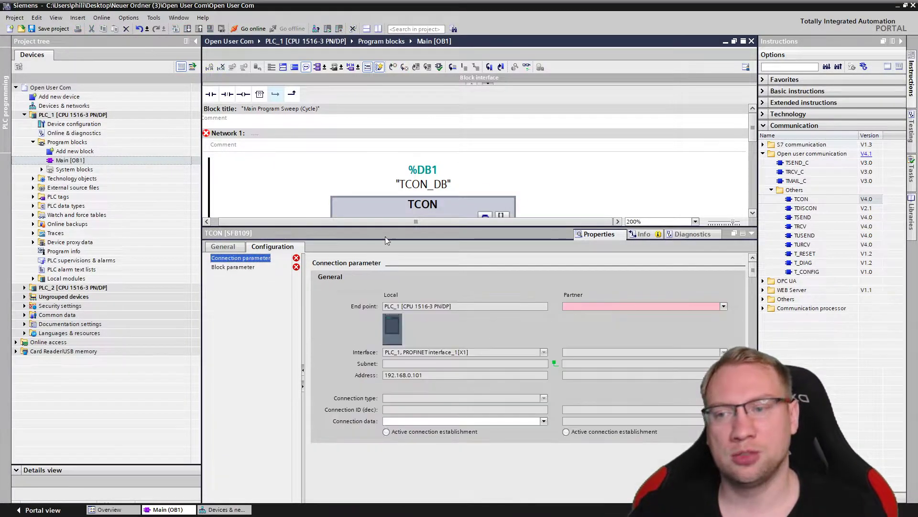
Look through TCON's block parameters, then examine the local and partner fields of its connection parameters.
click(238, 269)
click(241, 258)
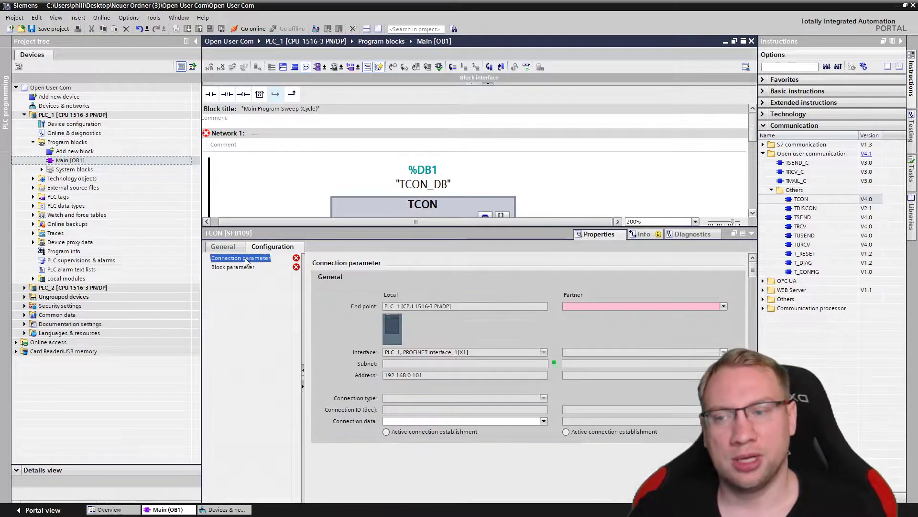
drag(352, 226, 351, 256)
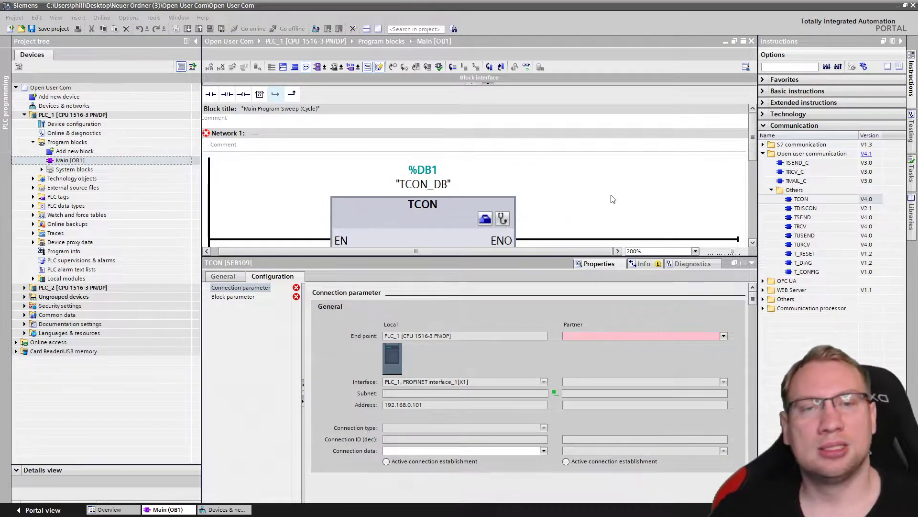
click(220, 290)
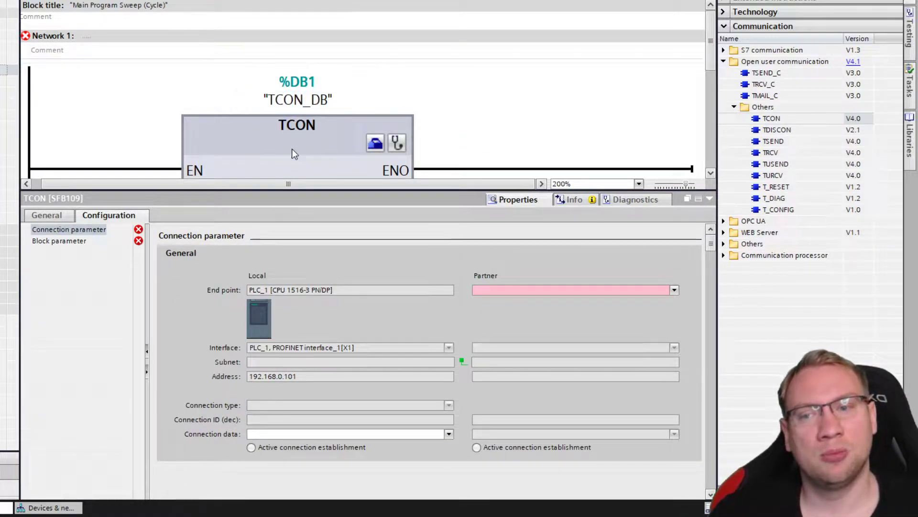
Inspect the TCON_DB instance data block beside the TCON call, close it, and return to TCON's connection parameters.
drag(344, 190, 345, 352)
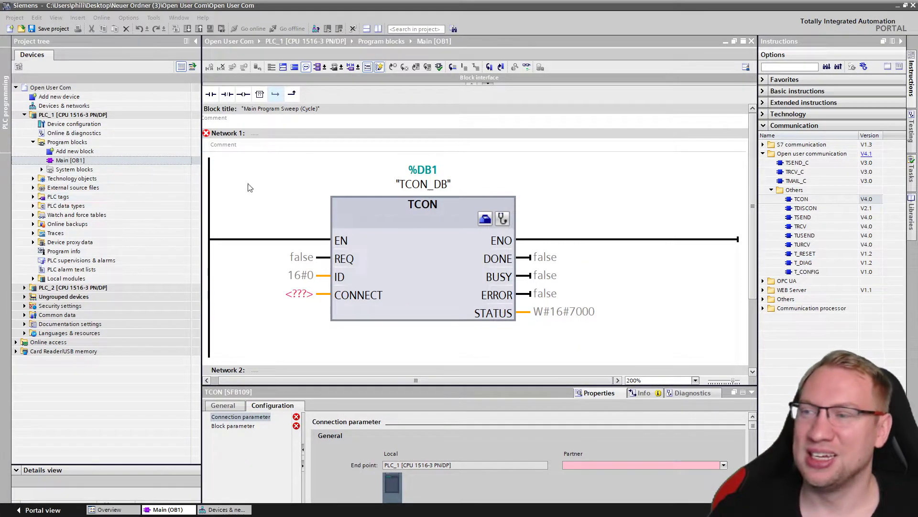
click(42, 169)
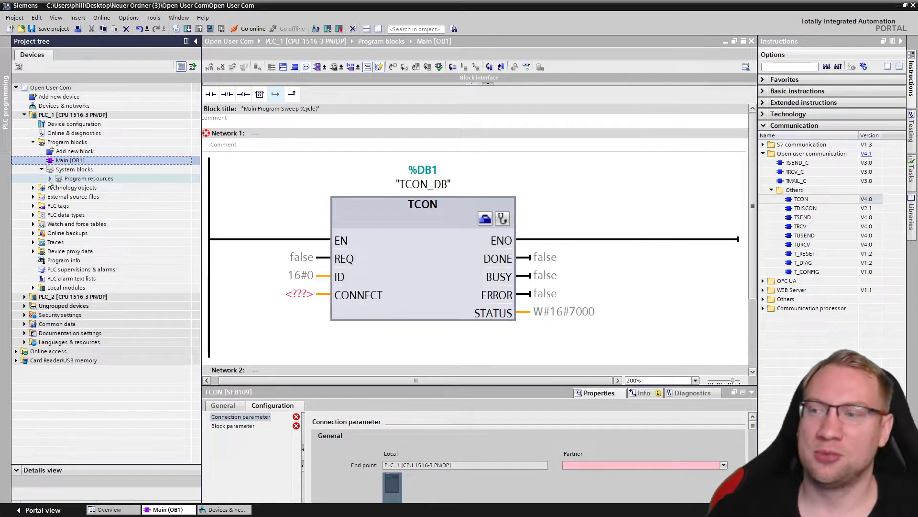
click(50, 178)
click(91, 188)
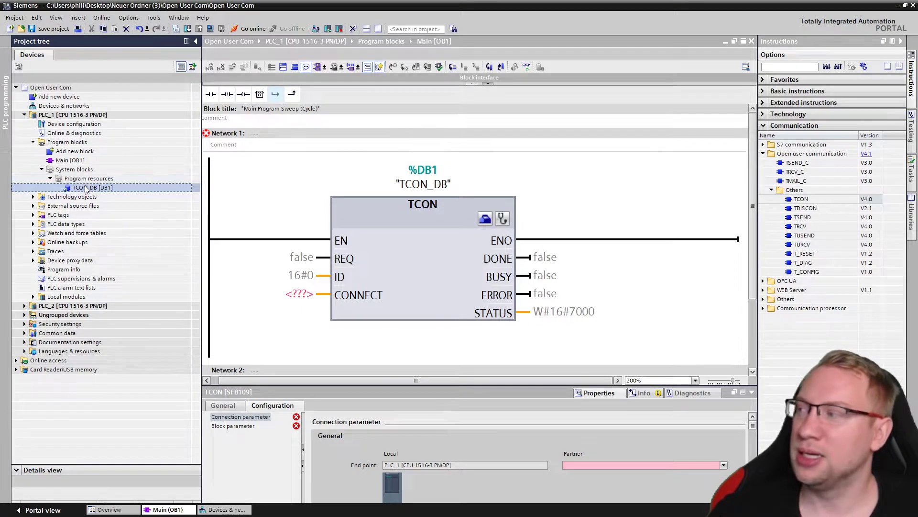
double_click(112, 187)
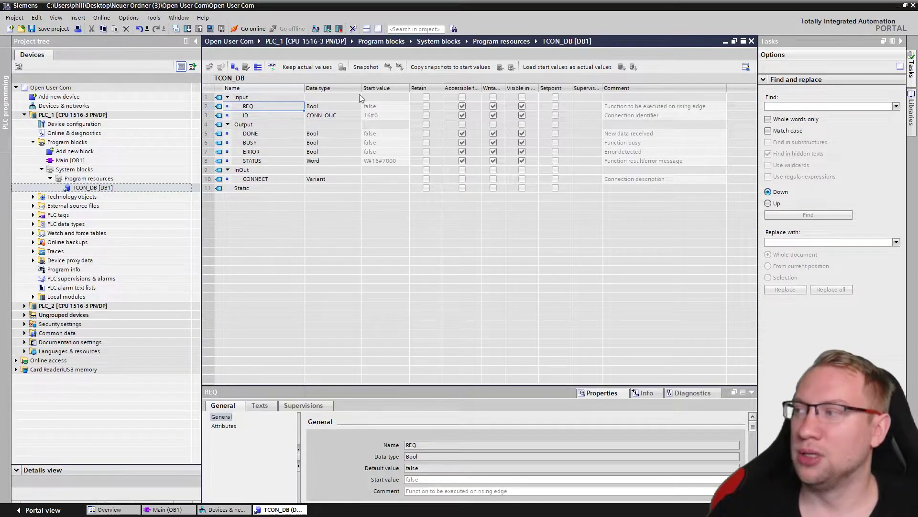
click(734, 41)
drag(460, 21, 909, 101)
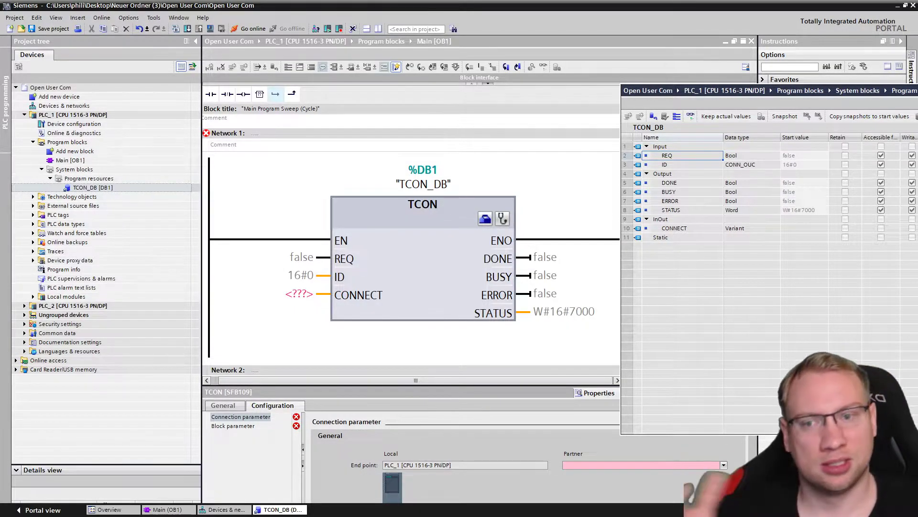
key(ctrl+F4)
drag(473, 386, 474, 197)
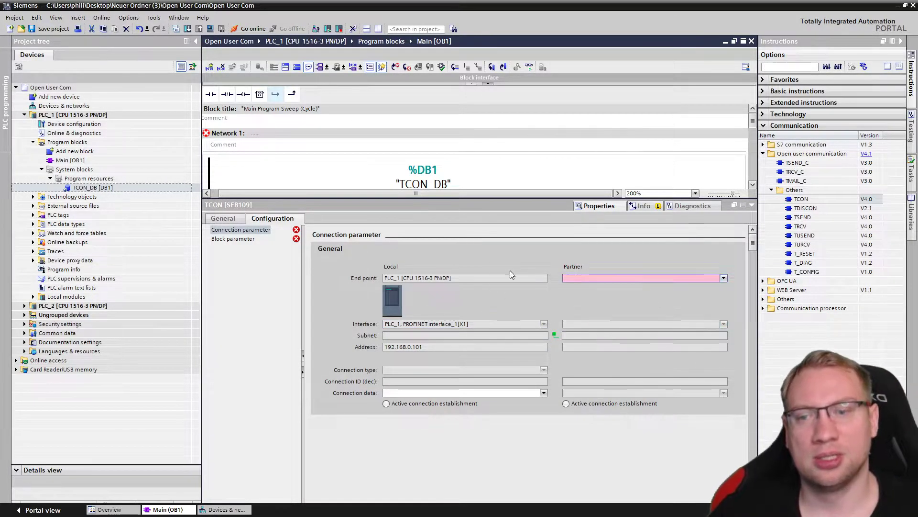
Set the partner end point in TCON's connection parameters to Unspecified and check the TCON call in Network 1.
click(393, 277)
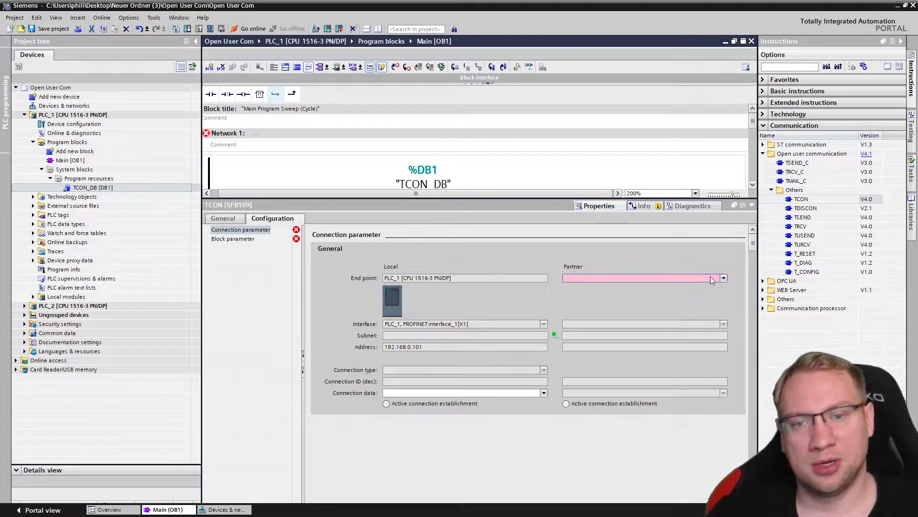
click(723, 278)
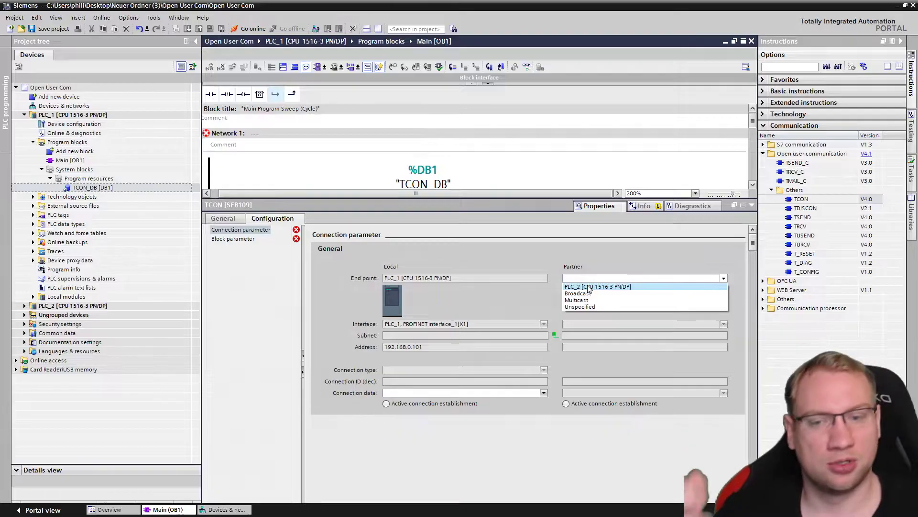
click(569, 308)
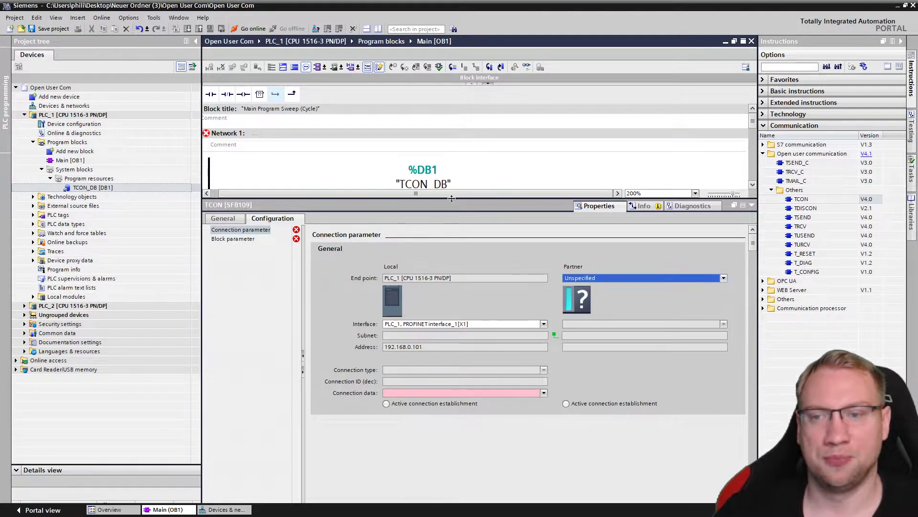
drag(452, 199, 451, 392)
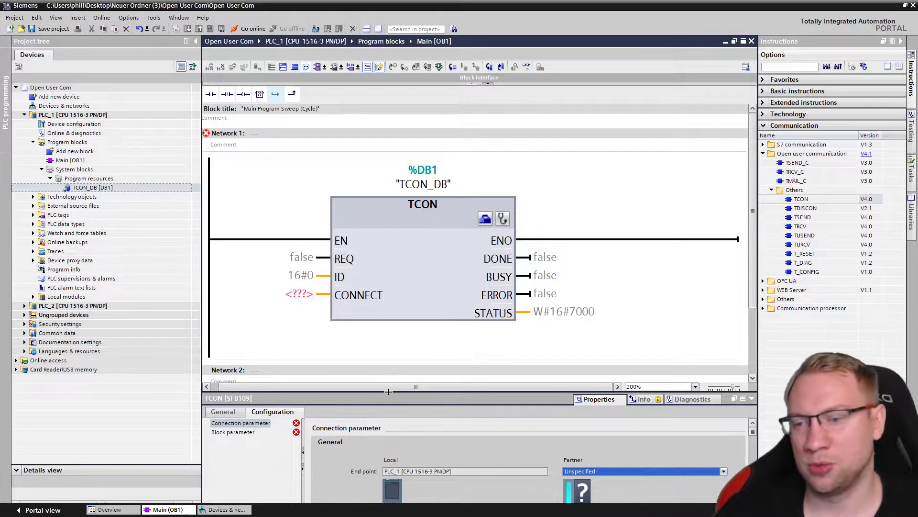
drag(388, 392, 381, 187)
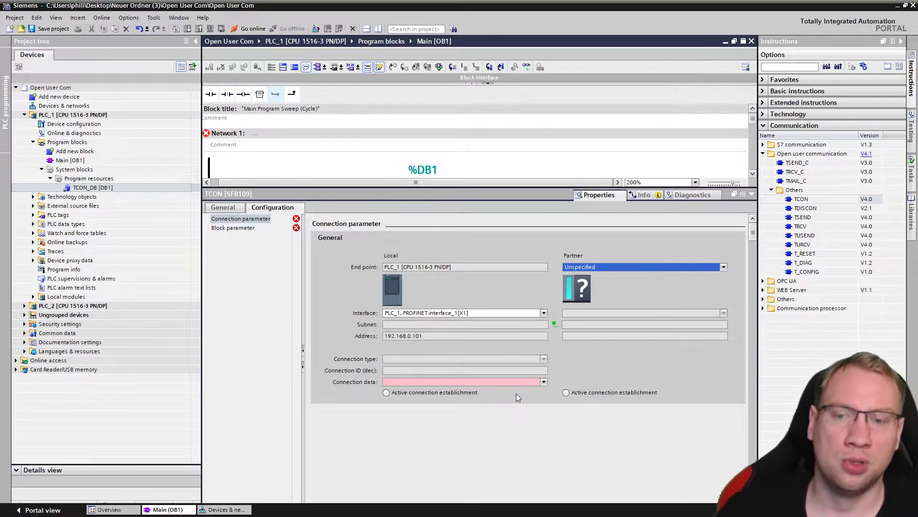
Create a new connection data block for the local PLC_1 and check the ID and CONNECT inputs of TCON.
click(543, 381)
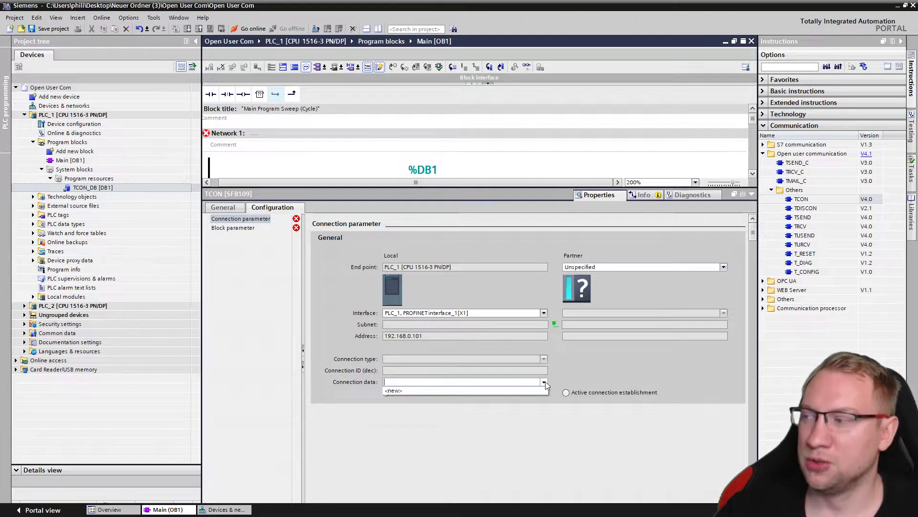
click(409, 391)
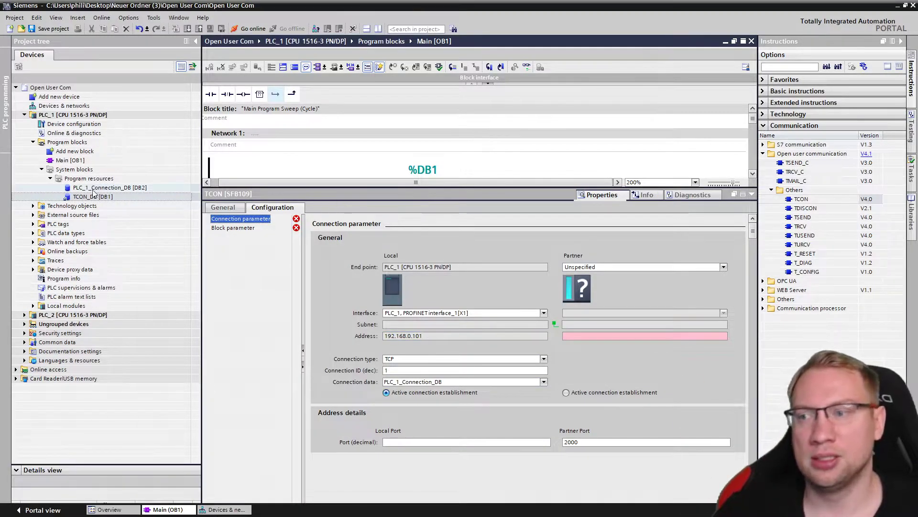
click(86, 188)
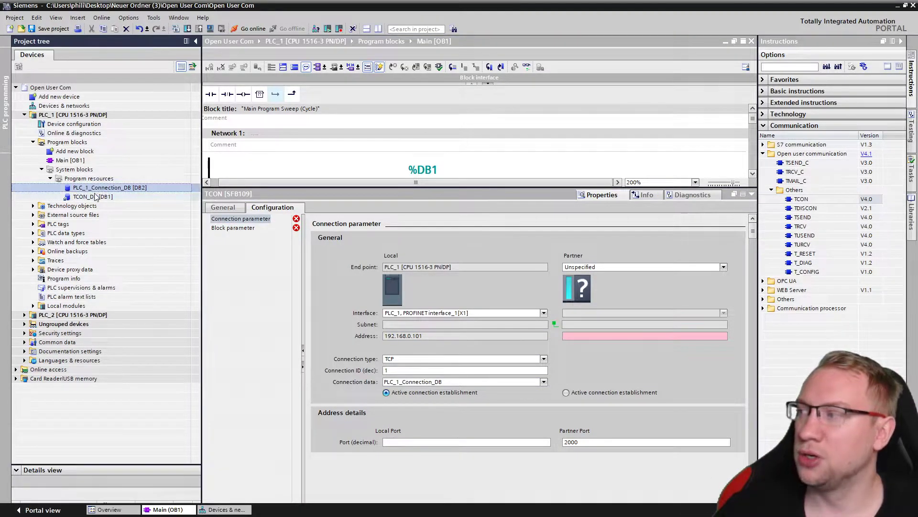
drag(390, 188, 390, 357)
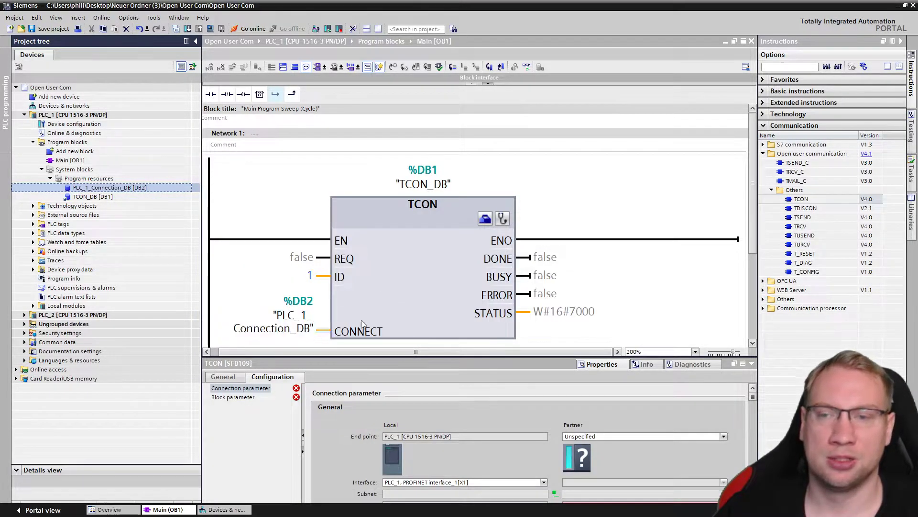
drag(378, 362, 378, 209)
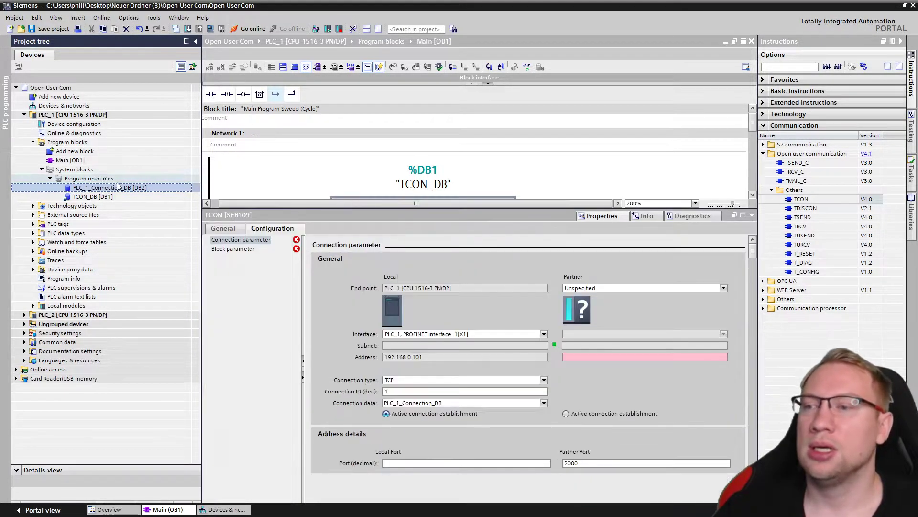
Inspect the PLC_1_Connection_DB data block, including the RemoteAddress array and RemotePort, close it, and check the CONNECT input of TCON.
double_click(114, 188)
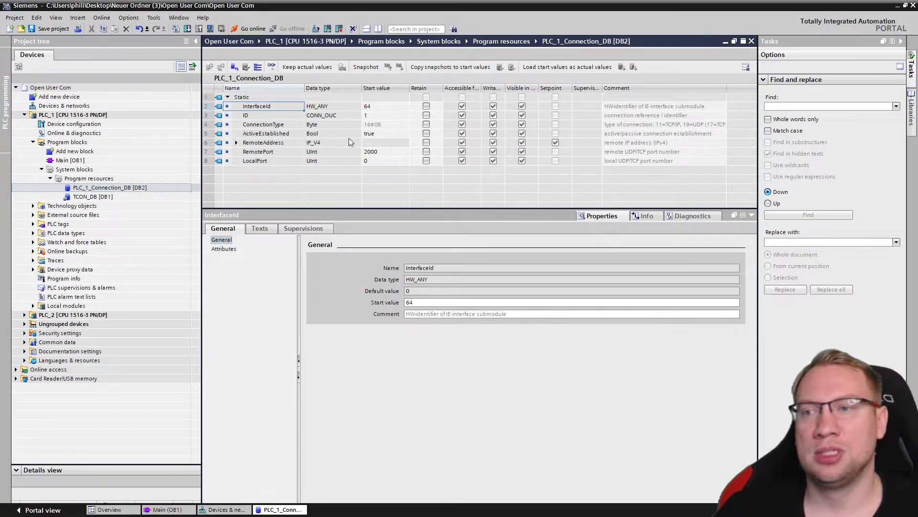
click(236, 143)
click(246, 151)
click(365, 170)
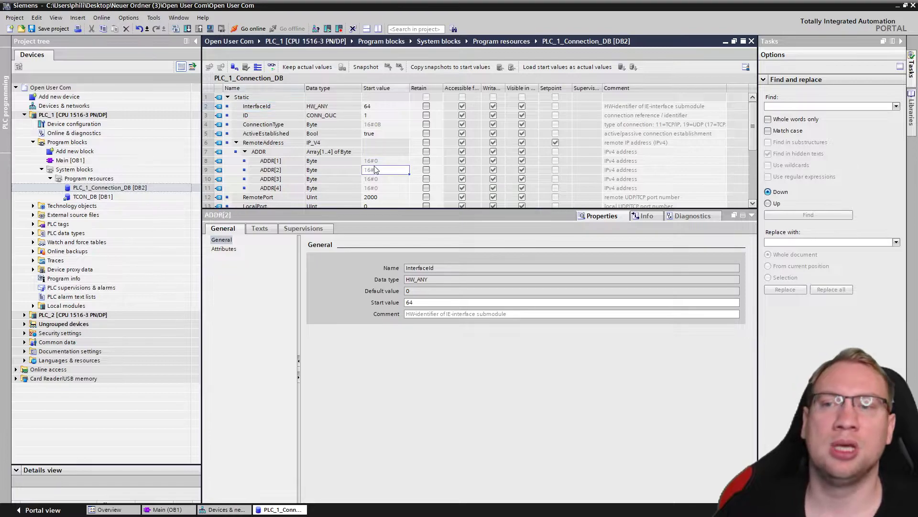
scroll(355, 176, down, 1)
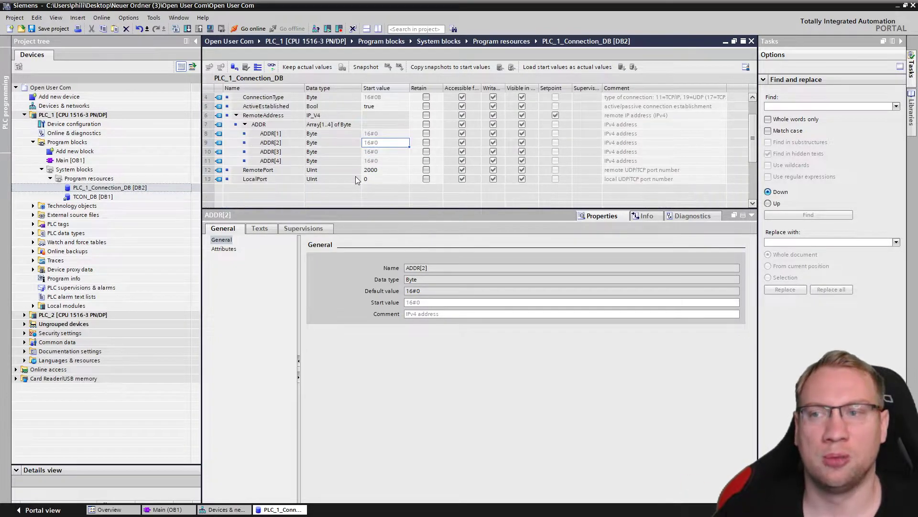
click(259, 170)
scroll(316, 163, up, 1)
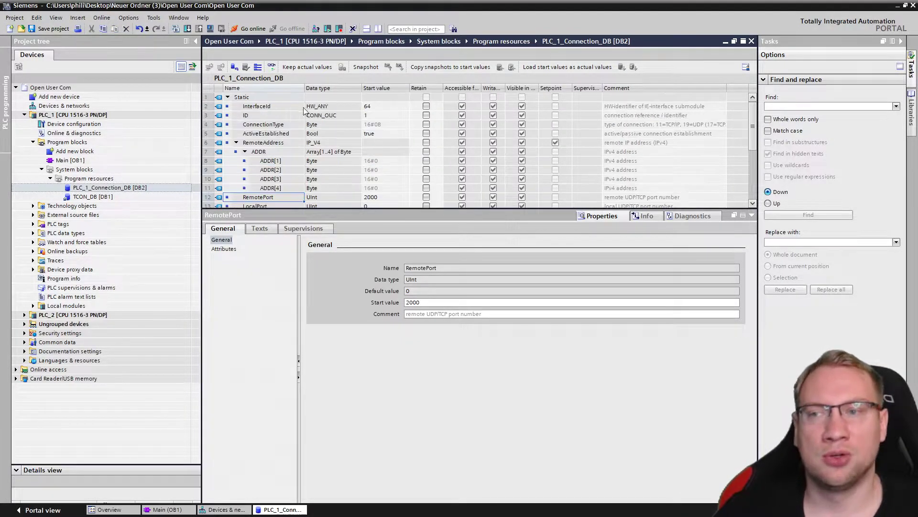
click(751, 41)
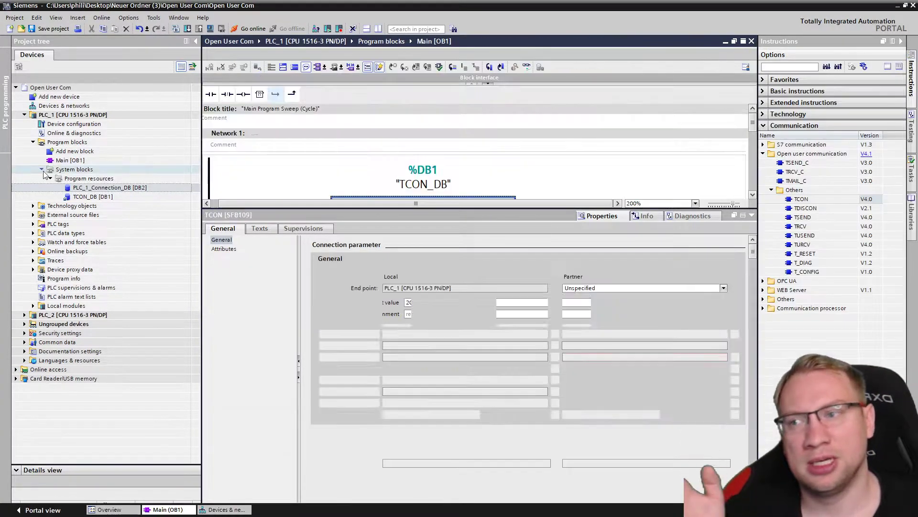
drag(247, 206, 247, 370)
click(272, 316)
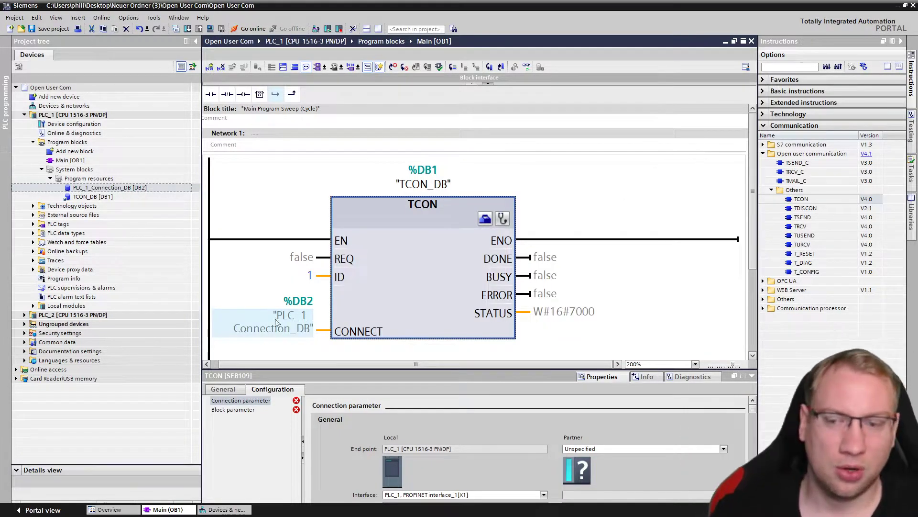
Set the partner address in TCON's connection parameters to 192.168.0.102.
drag(303, 369, 304, 176)
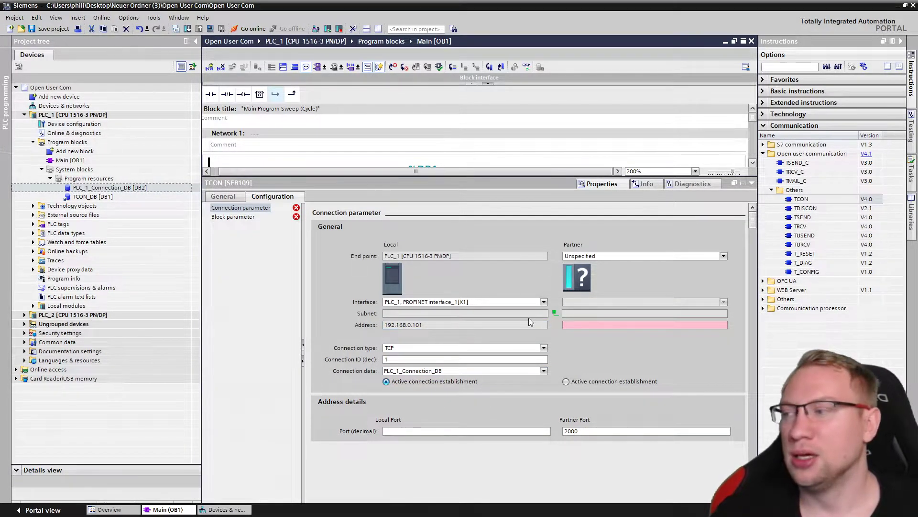
click(568, 326)
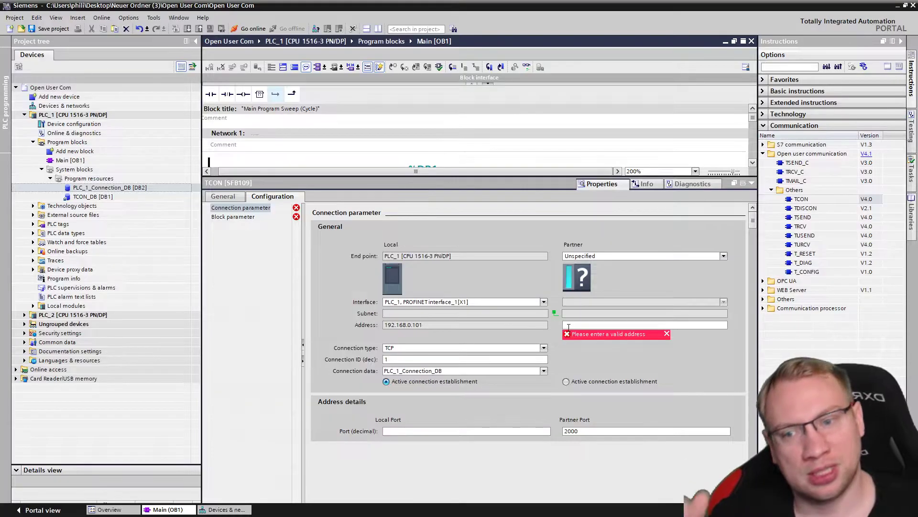
text(192.168)
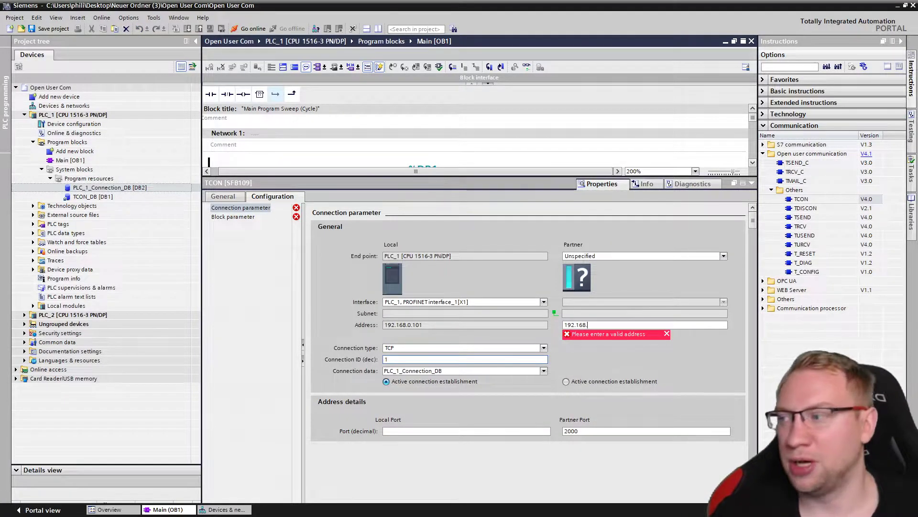
text(.0.10)
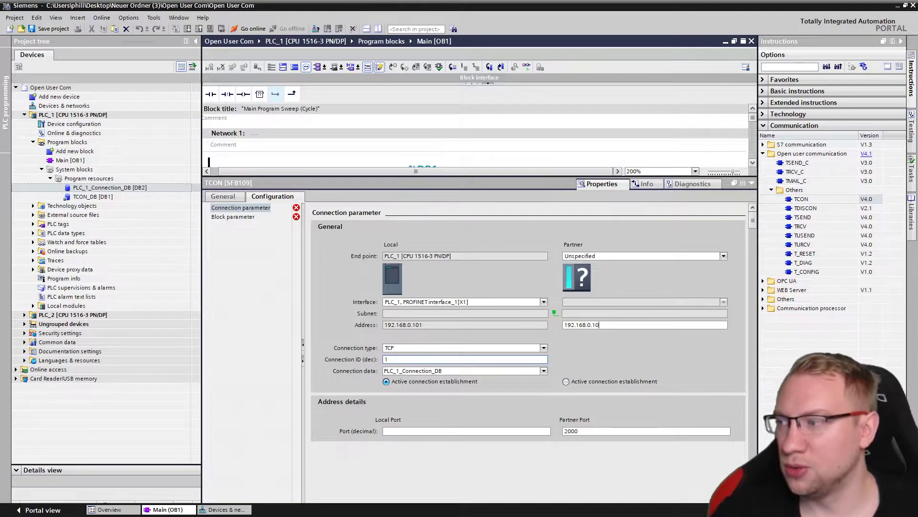
text(2)
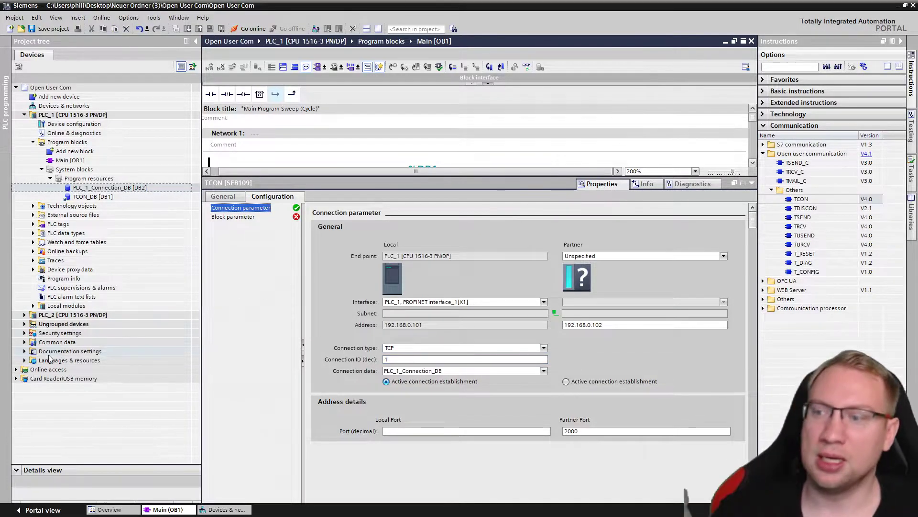
click(75, 315)
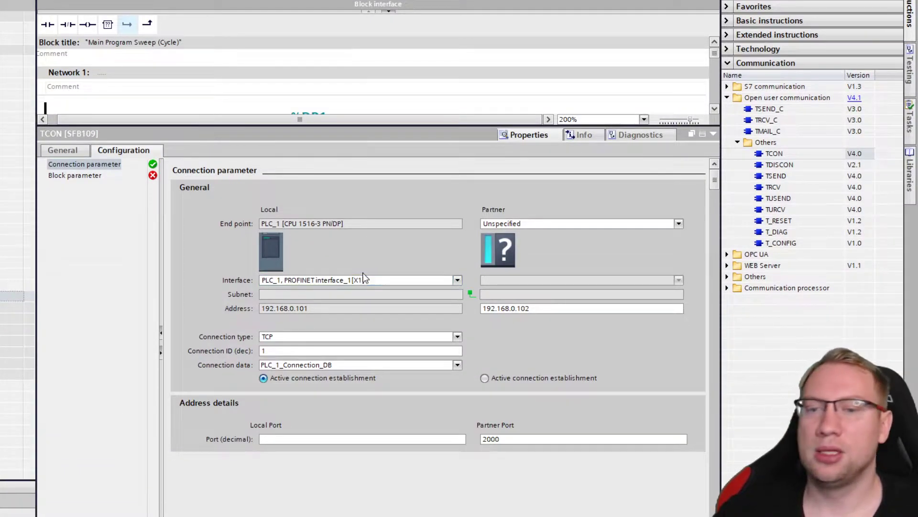
Select TCP as the connection type and review the connection ID and connection data fields.
click(290, 339)
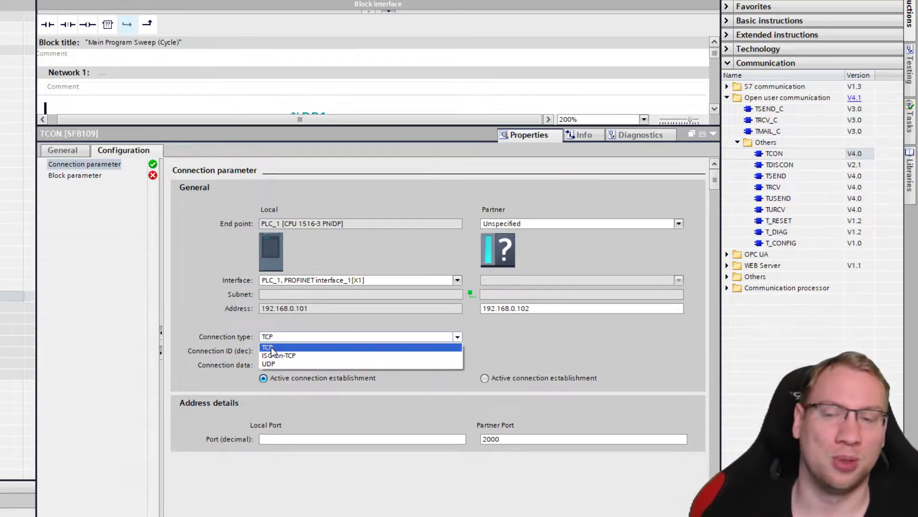
click(269, 348)
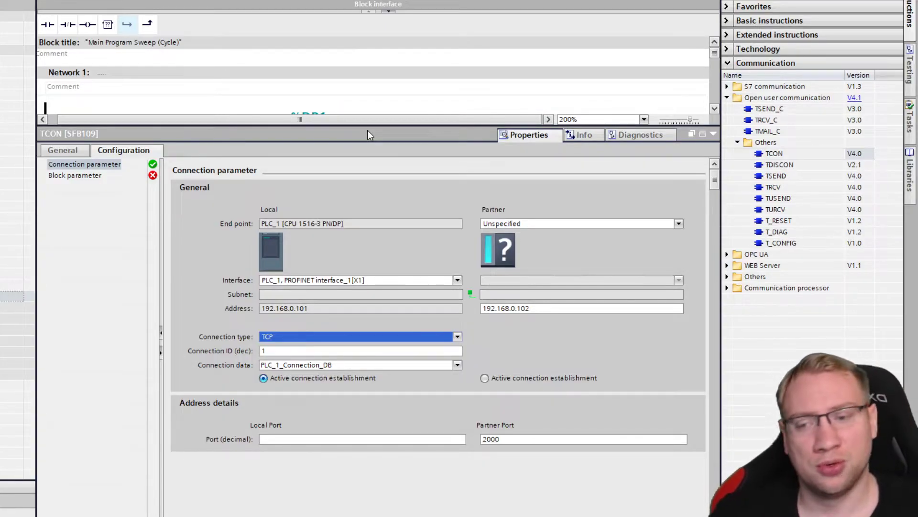
click(276, 350)
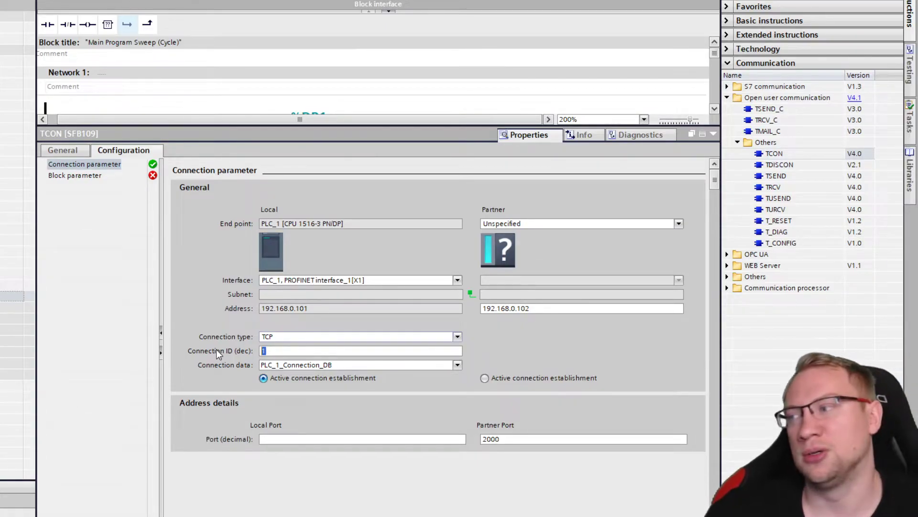
click(326, 362)
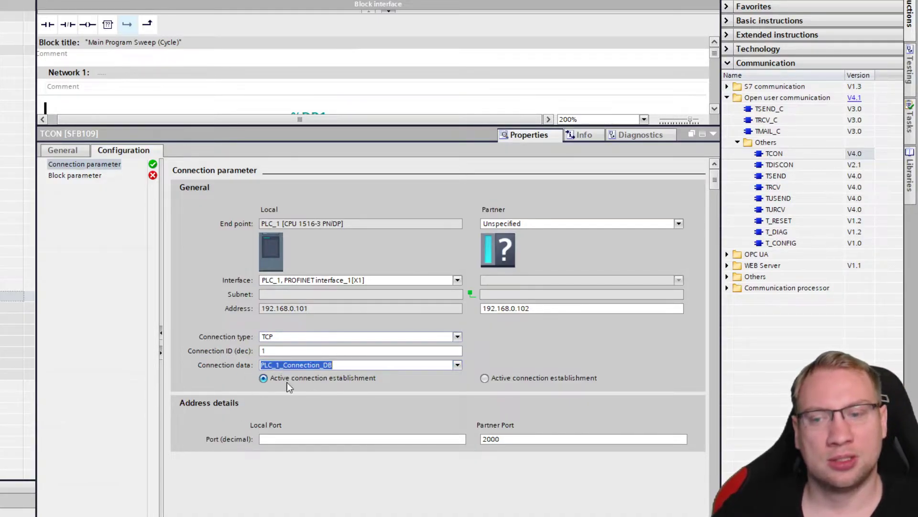
click(24, 140)
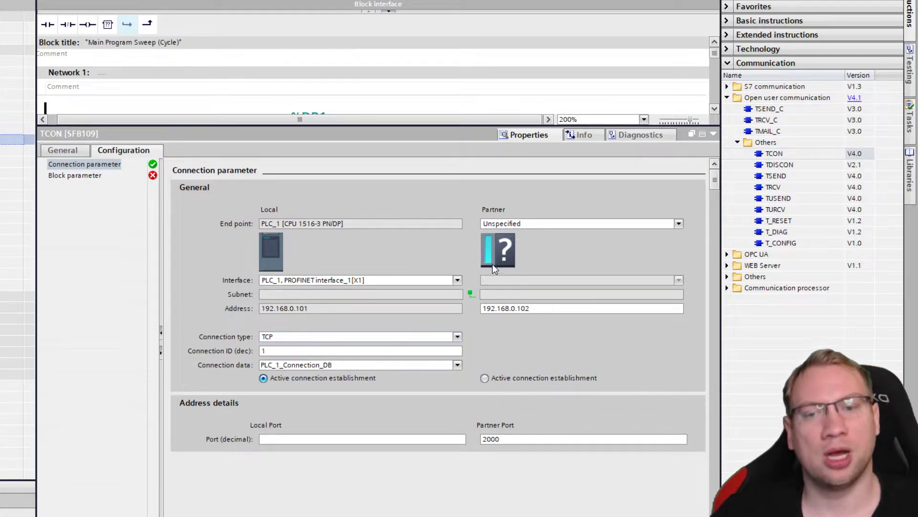
Try switching active connection establishment to the partner and return it to the local PLC_1.
drag(537, 306, 455, 308)
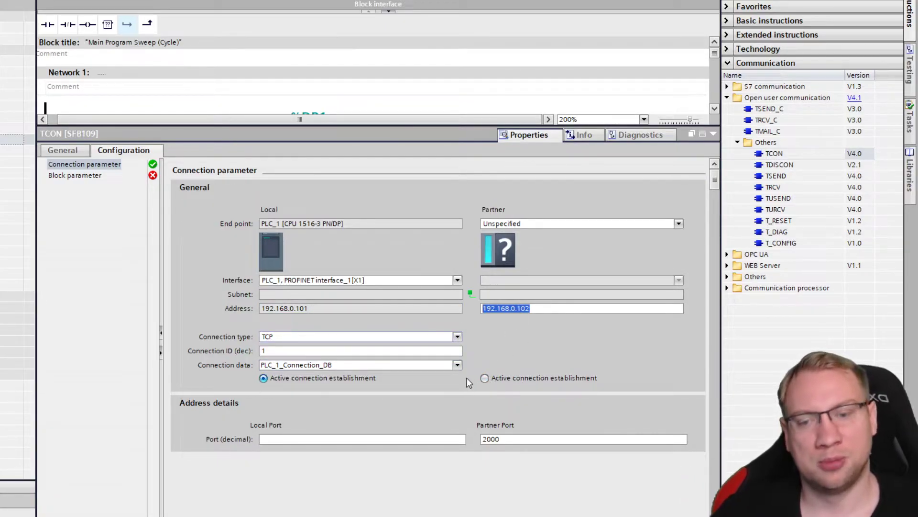
click(485, 378)
click(264, 378)
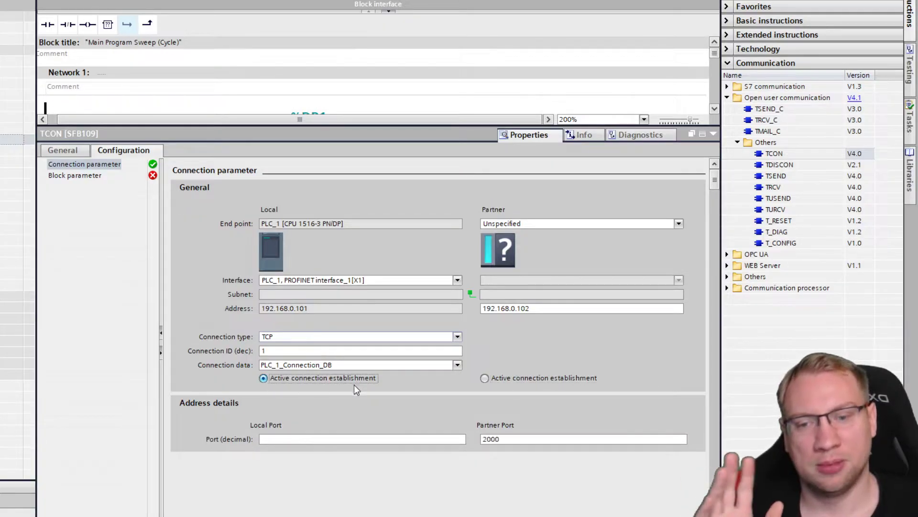
click(485, 379)
click(263, 379)
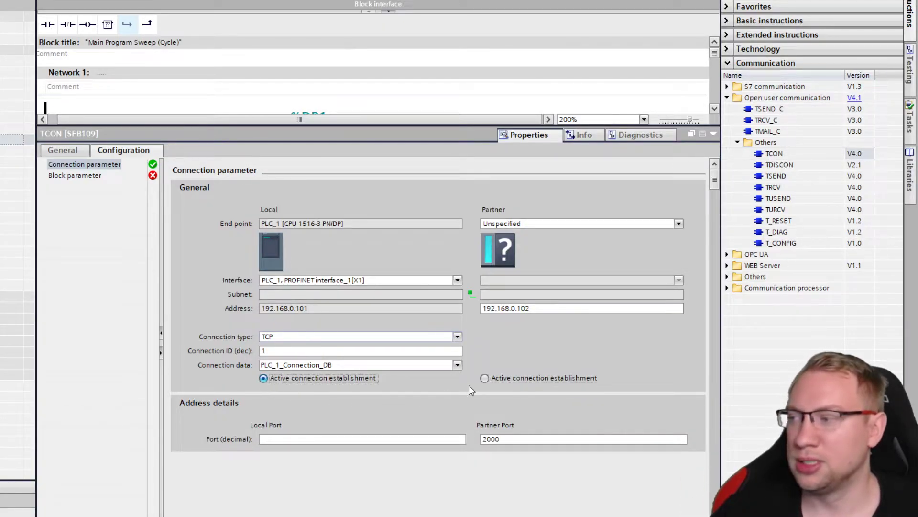
click(484, 378)
click(263, 379)
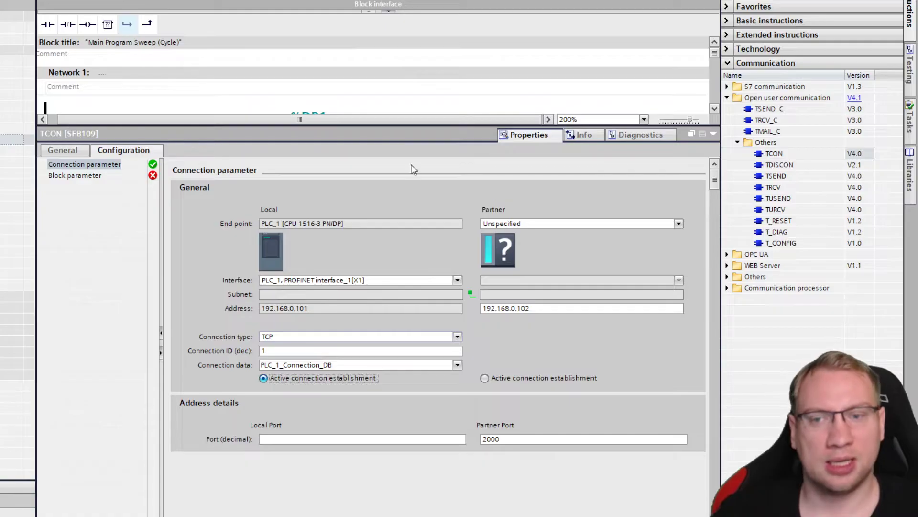
Enlarge the network area to show the whole TCON call and collapse PLC_1's System blocks folder.
drag(404, 126, 308, 336)
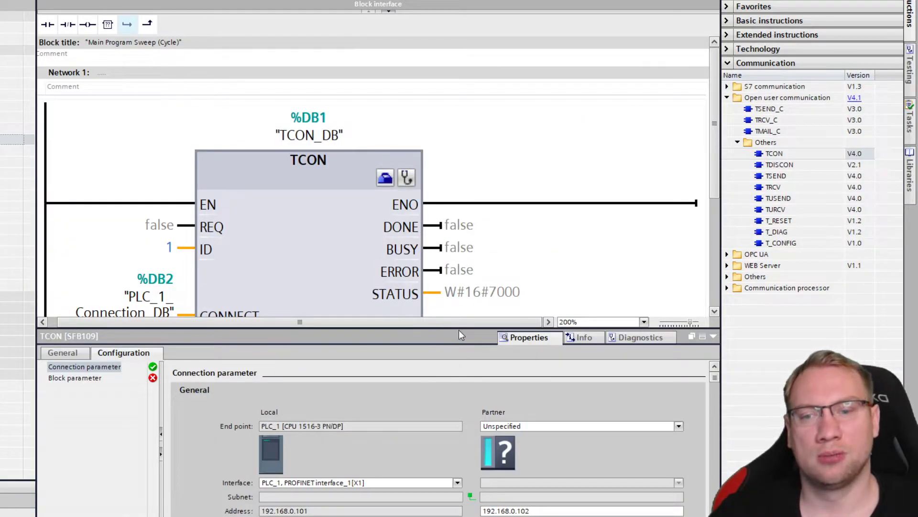
drag(458, 328, 459, 403)
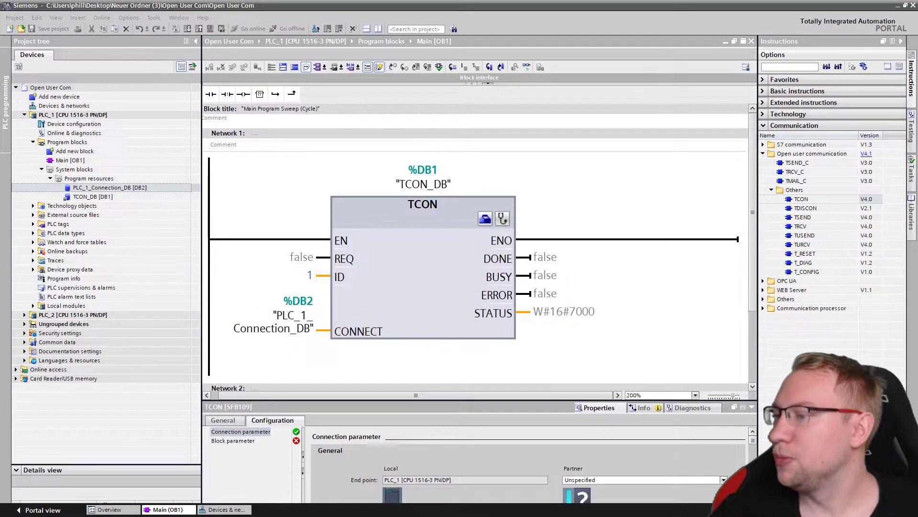
click(641, 168)
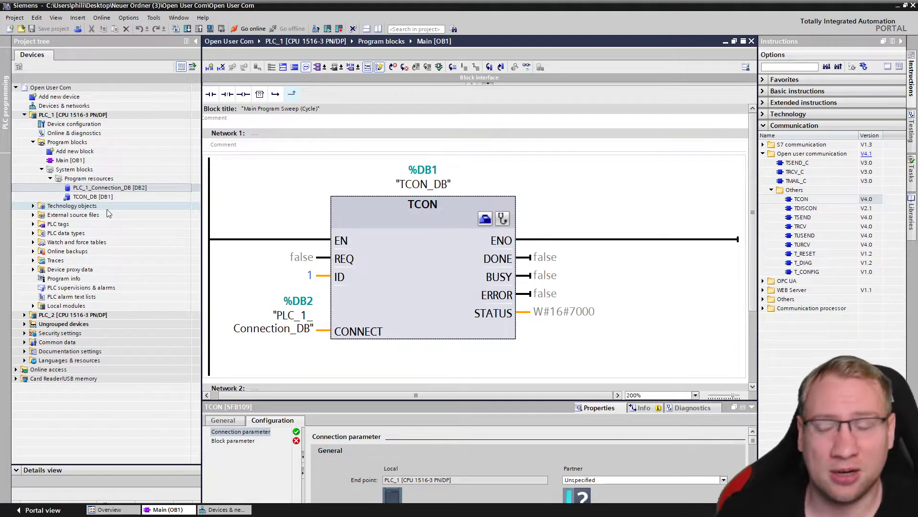
double_click(53, 143)
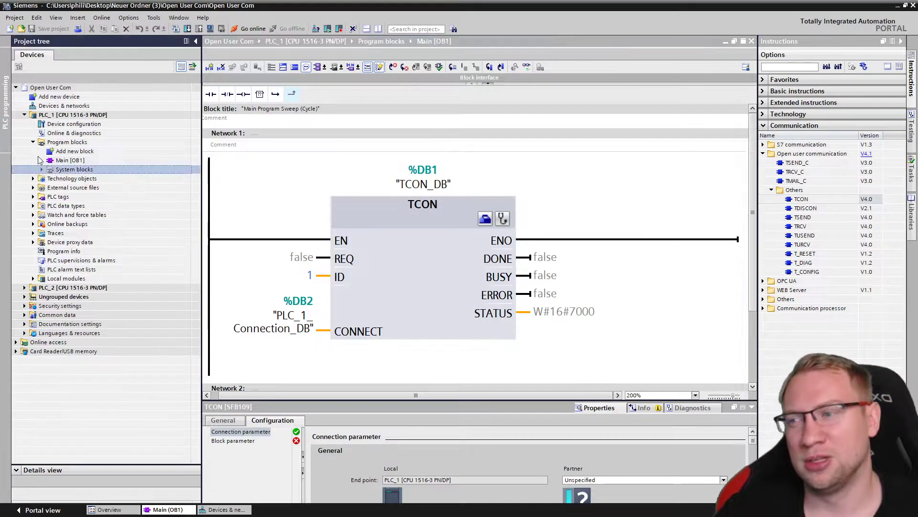
Collapse PLC_1 in the project tree and open PLC_2's Main [OB1] program block.
click(25, 115)
click(24, 124)
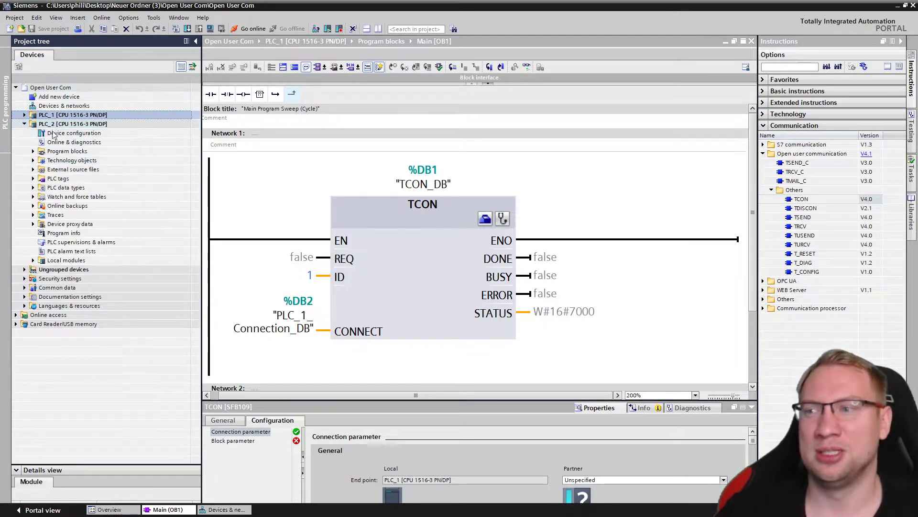
double_click(66, 152)
double_click(69, 169)
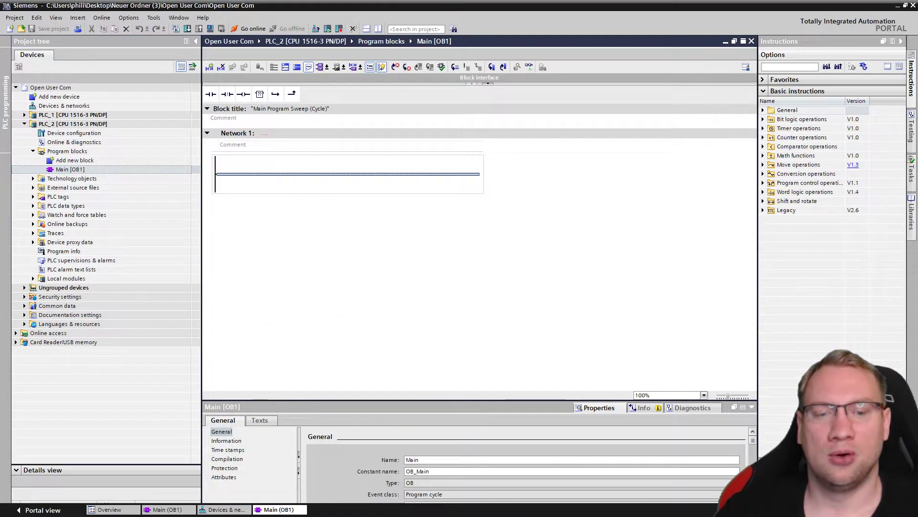
Insert a TCON instruction from Open user communication into Network 1, using TCON_DB as its single-instance data block.
click(798, 91)
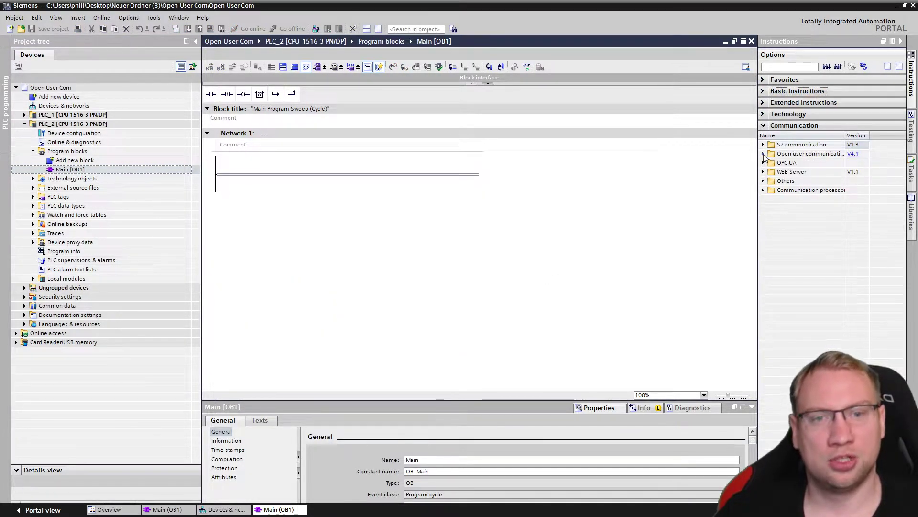
click(763, 153)
click(771, 190)
click(806, 200)
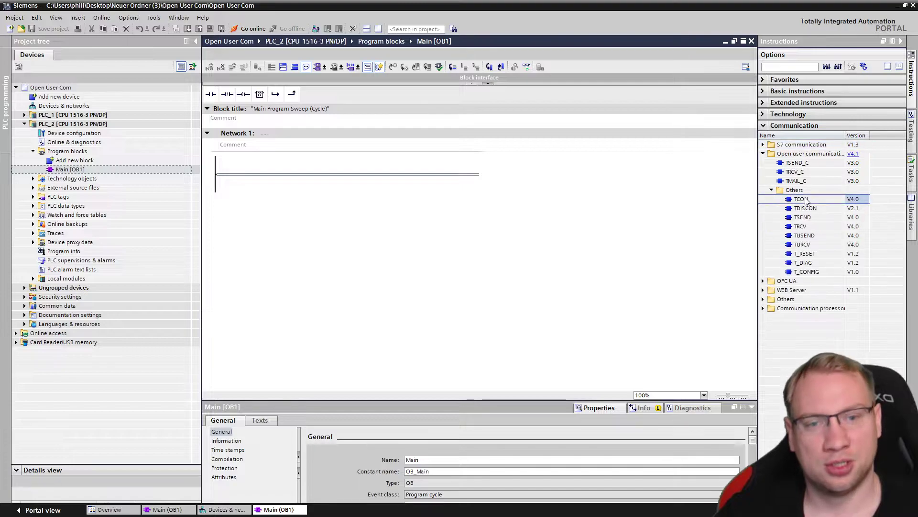
drag(806, 200, 345, 174)
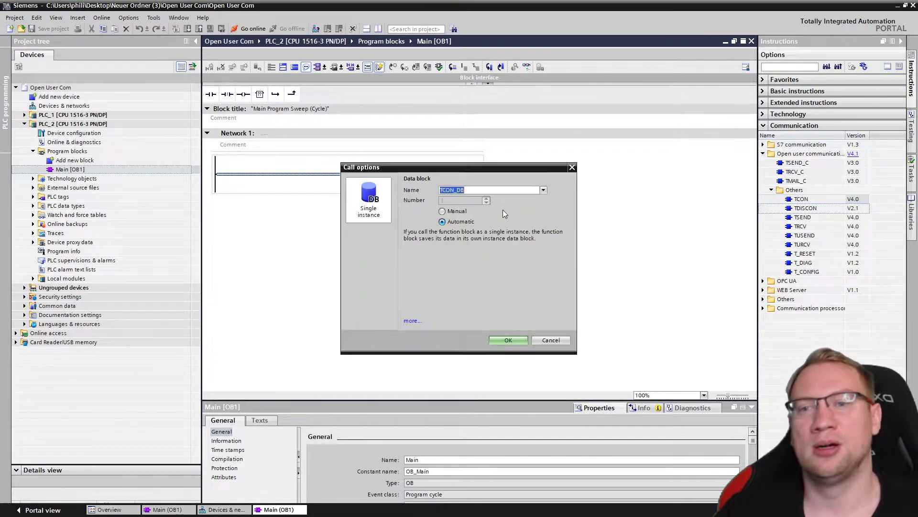
click(510, 340)
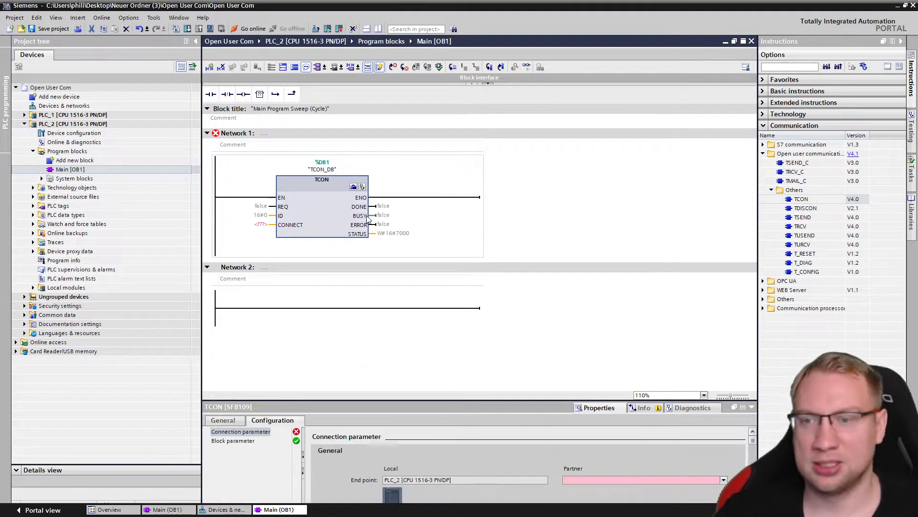
Set the partner in TCON's connection parameters to Unspecified and create new connection data for PLC_2.
scroll(363, 220, up, 2)
scroll(363, 220, up, 1)
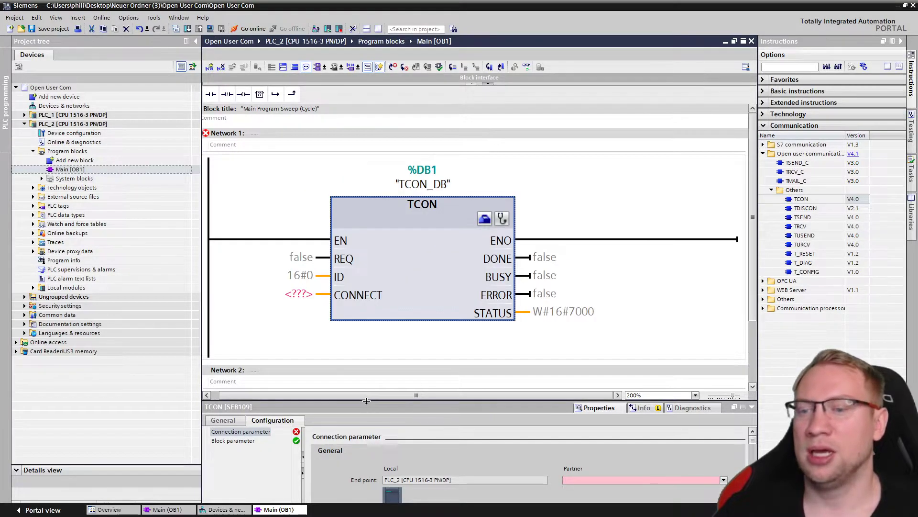
click(364, 423)
drag(364, 401, 363, 226)
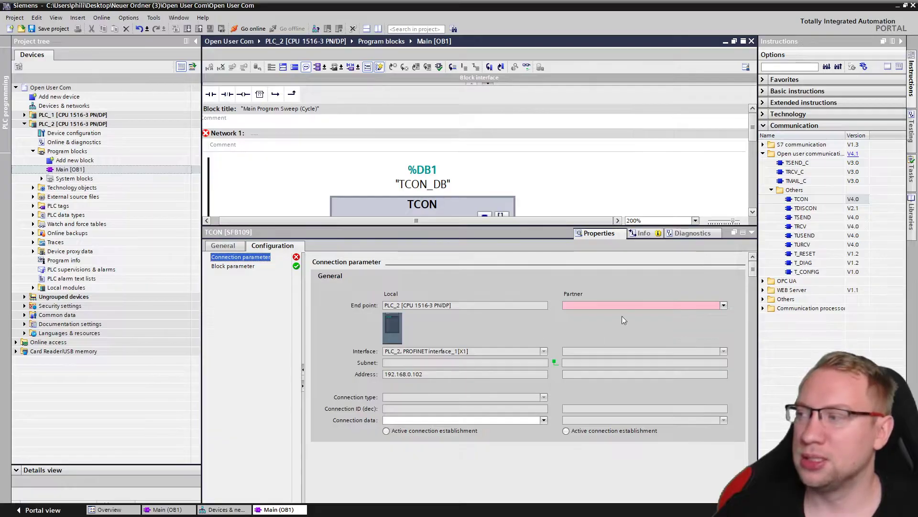
click(725, 307)
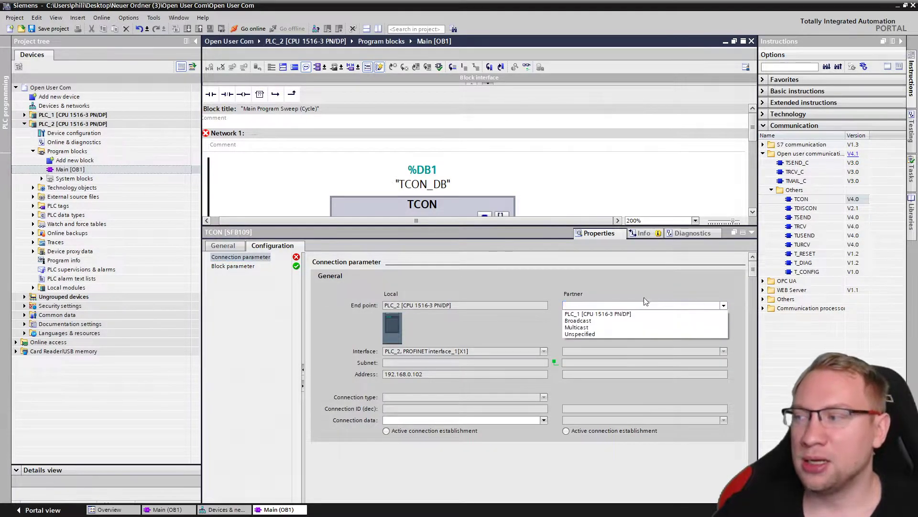
click(585, 334)
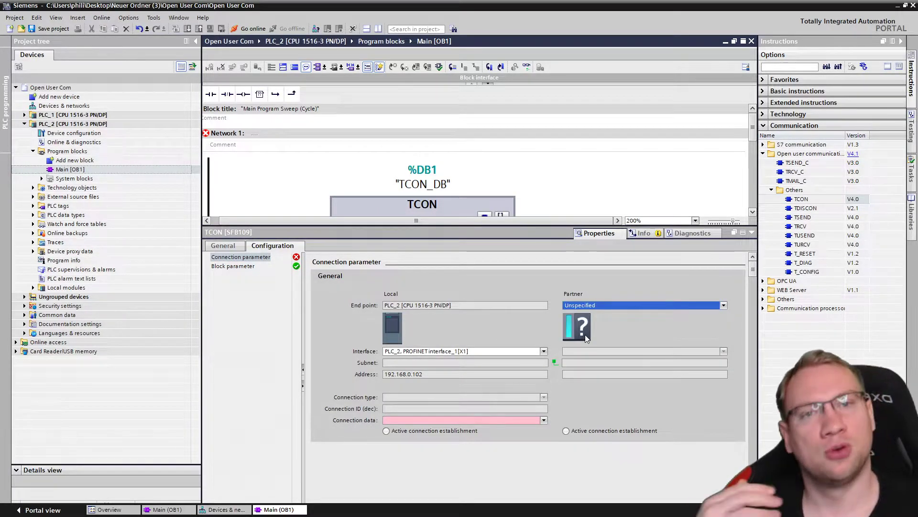
click(544, 420)
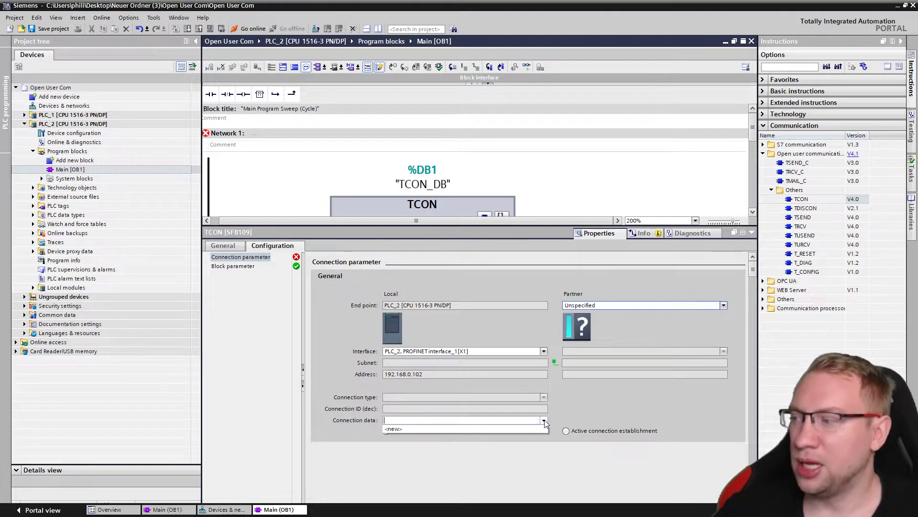
click(434, 428)
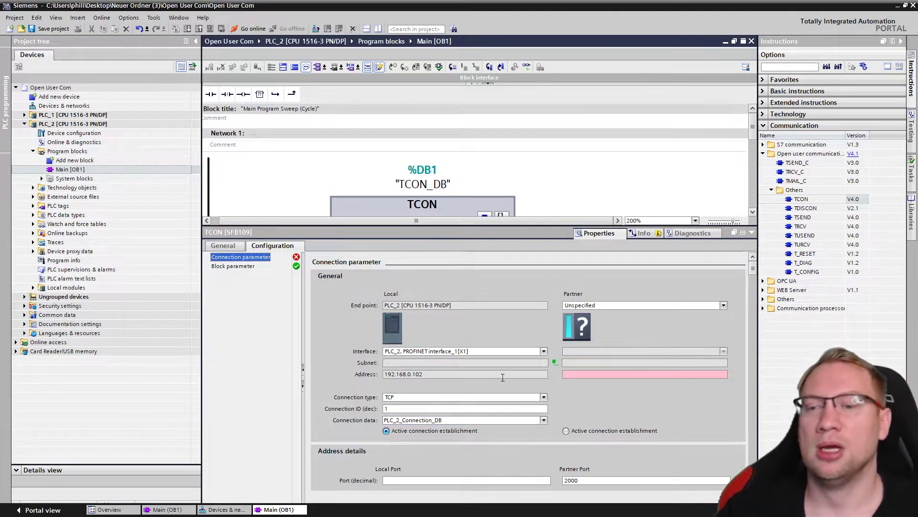
Set TCON's partner address to 192.168.0.101 and assign active connection establishment to the partner.
click(575, 374)
text(192.168.0.101)
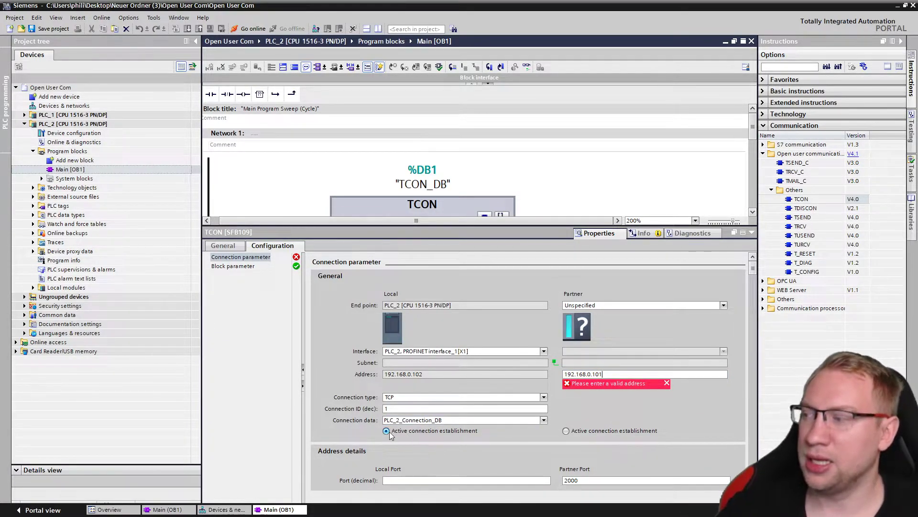
click(565, 431)
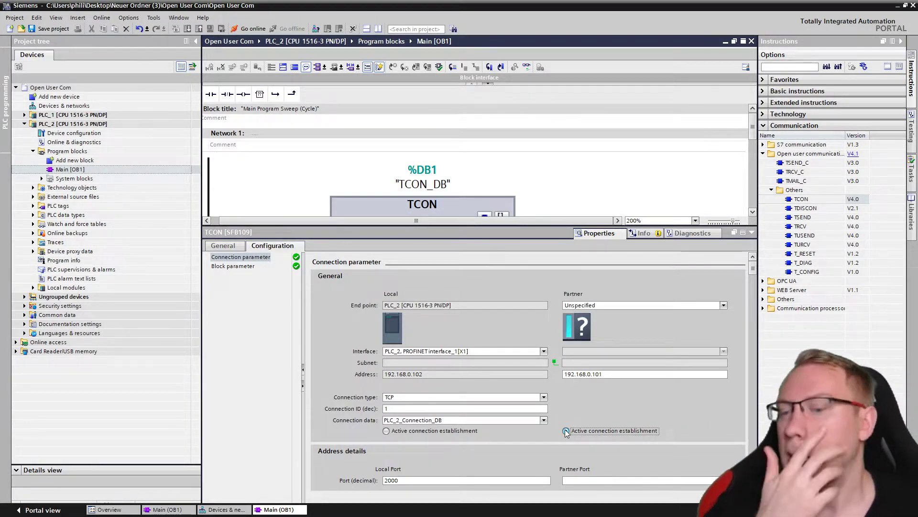
double_click(391, 480)
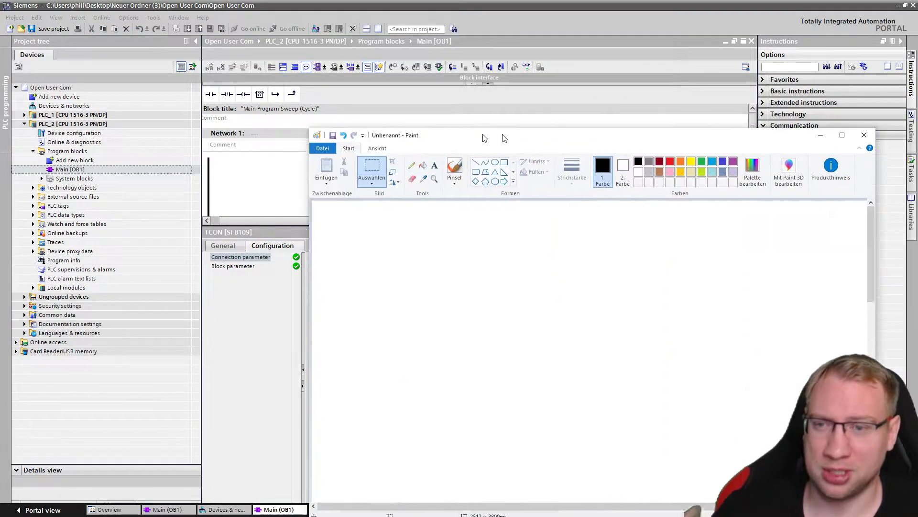
Switch to Paint and draw two solid-filled blue rectangles side by side, the right one about 591 by 1087 px.
drag(484, 138, 407, 2)
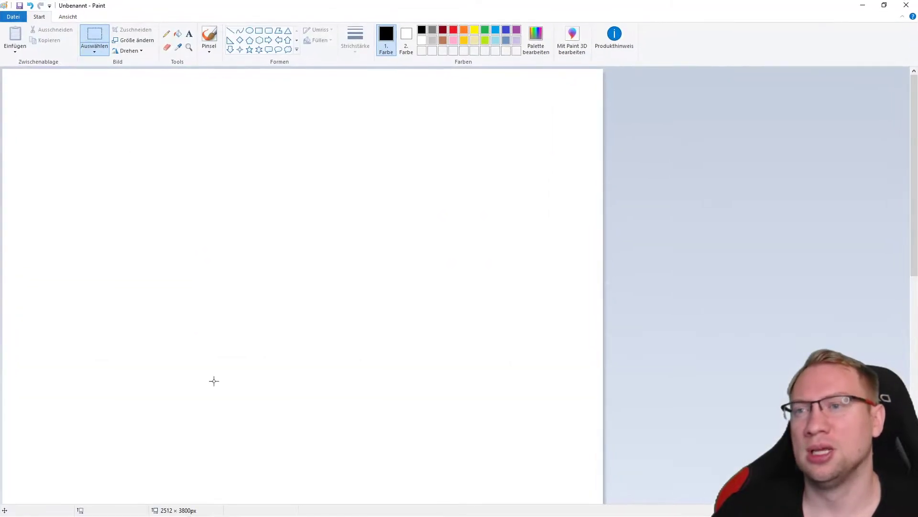
click(260, 30)
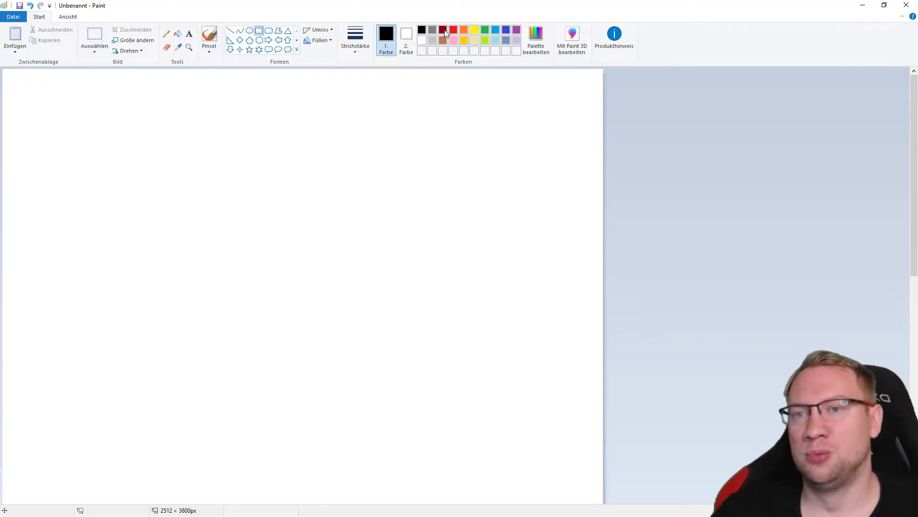
click(506, 31)
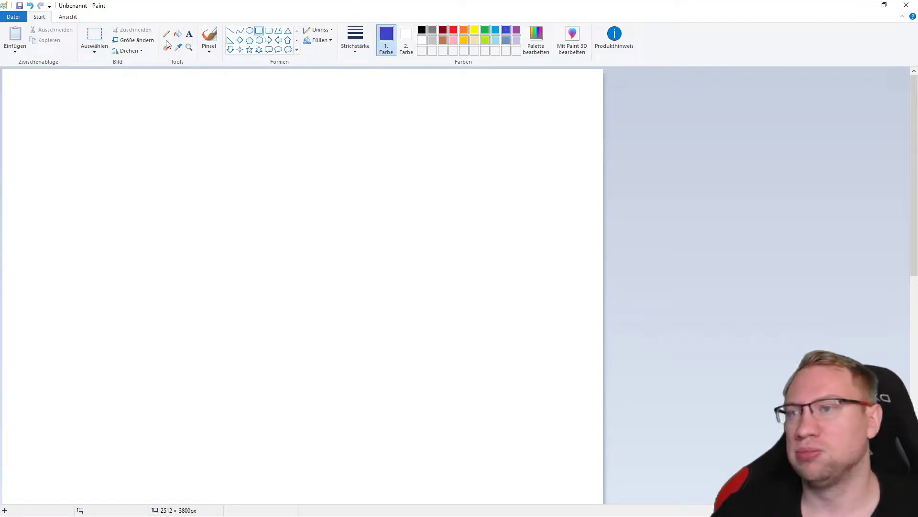
click(318, 40)
click(330, 64)
drag(41, 133, 190, 389)
click(407, 35)
click(506, 30)
click(320, 205)
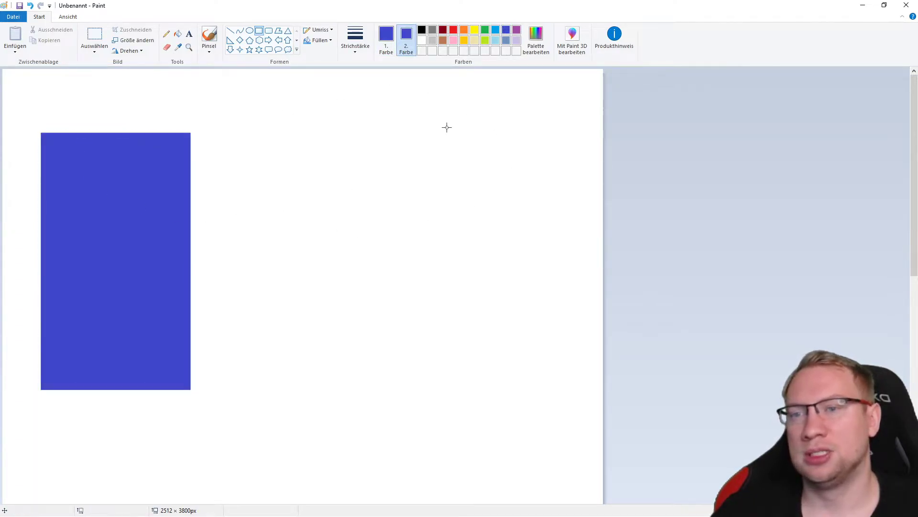
drag(420, 134, 561, 384)
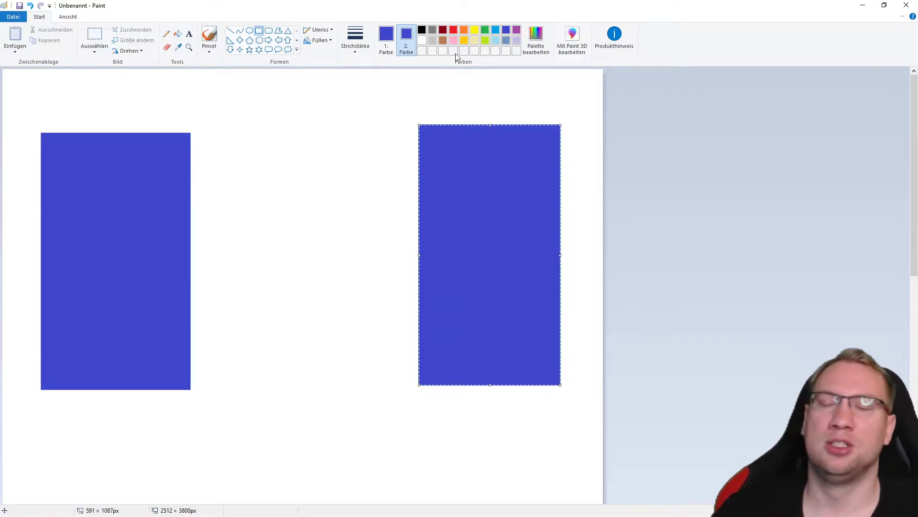
click(372, 185)
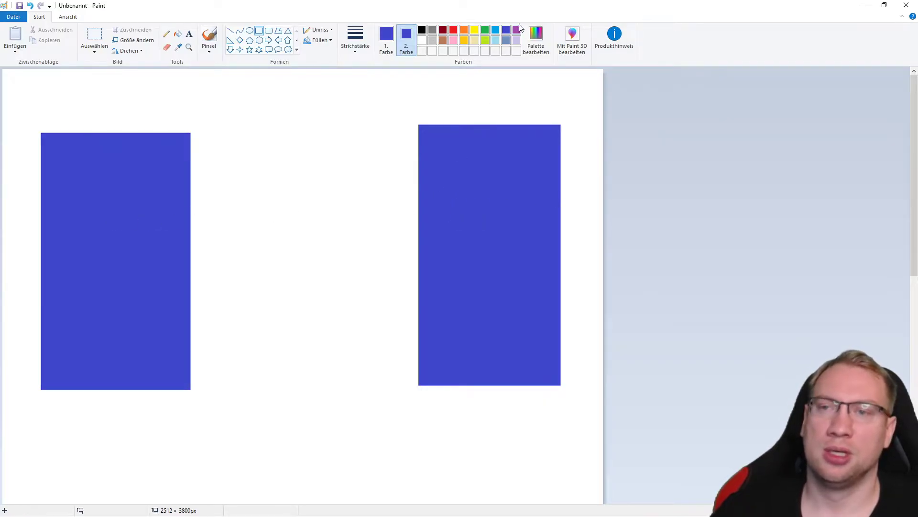
Draw a smaller red-filled rectangle overlapping the inner edge of each blue rectangle.
click(455, 32)
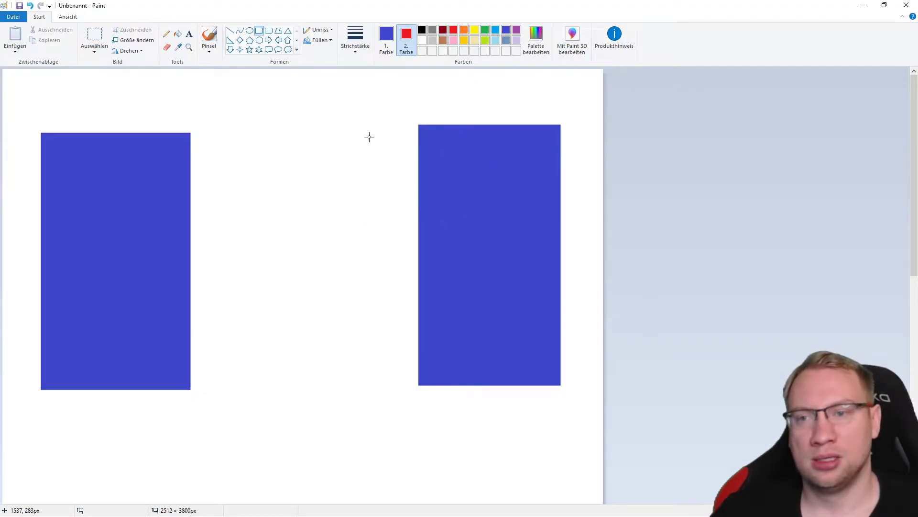
drag(365, 140, 475, 363)
drag(161, 145, 247, 368)
click(291, 165)
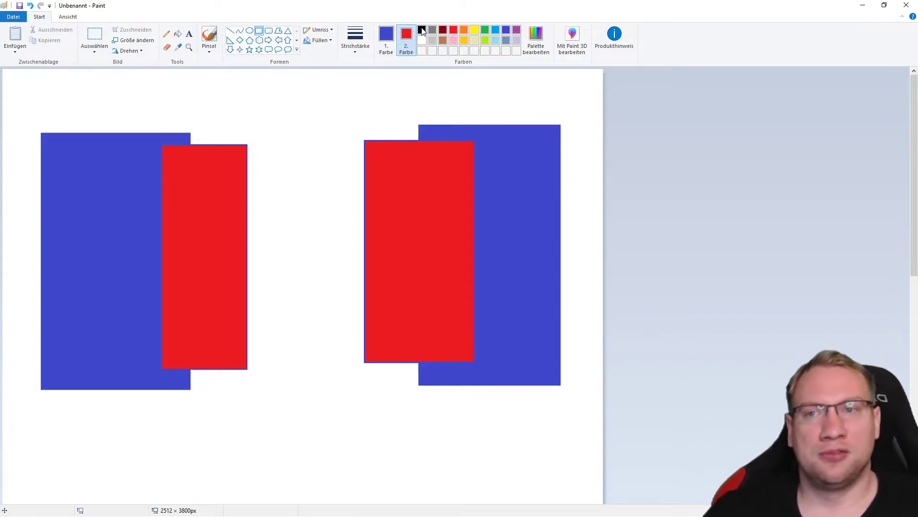
Draw solid green bars stacked vertically, six on the right red rectangle and four on the left one.
click(386, 38)
click(484, 30)
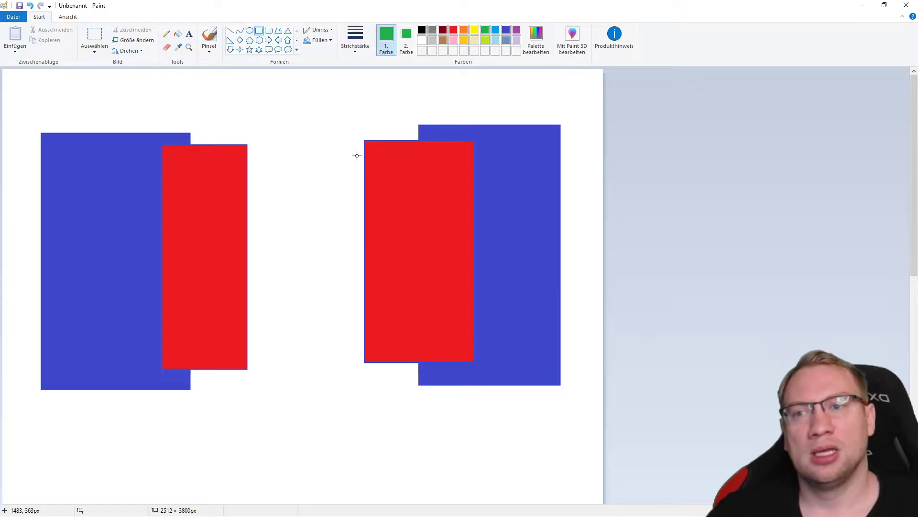
drag(358, 152, 394, 163)
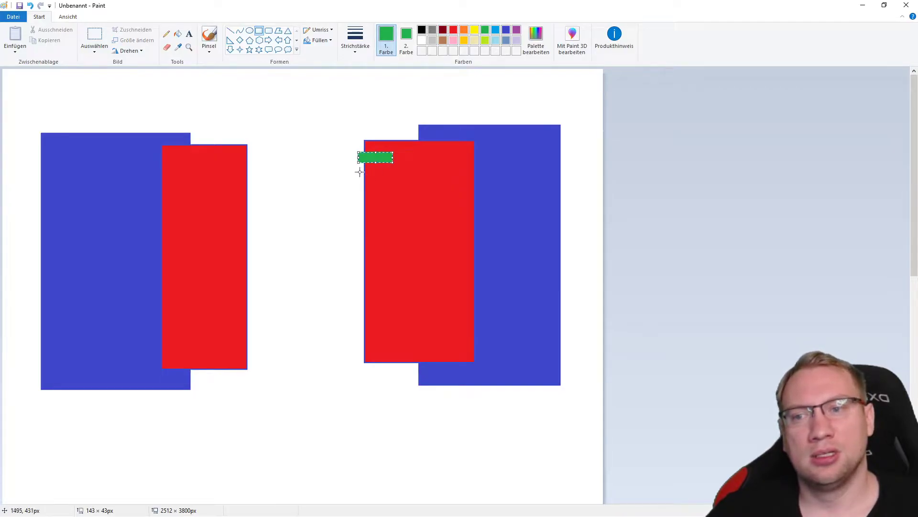
key(ctrl+z)
mouse_move(395, 155)
mouse_down()
mouse_move(437, 164)
mouse_move(442, 274)
mouse_up()
click(398, 272)
mouse_move(180, 157)
mouse_down()
mouse_move(220, 167)
mouse_move(220, 186)
mouse_move(206, 205)
mouse_move(222, 206)
mouse_move(218, 226)
mouse_up()
click(279, 238)
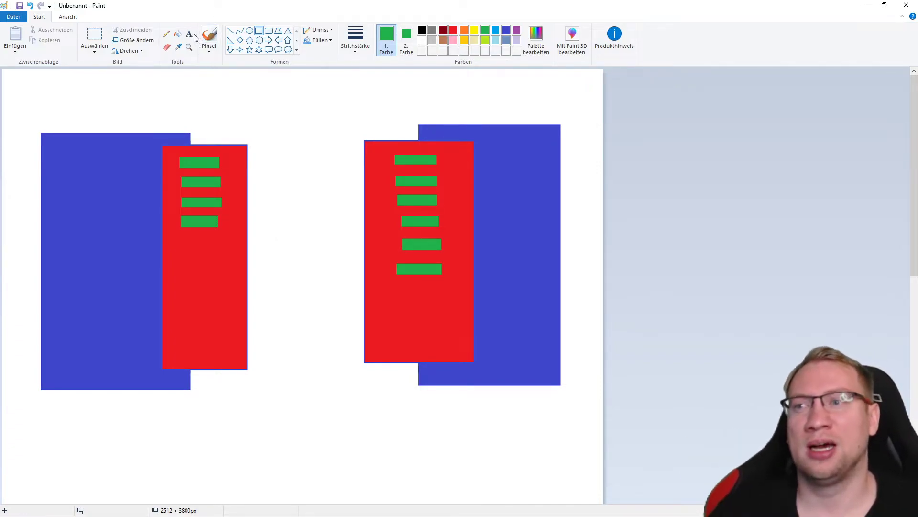
click(230, 32)
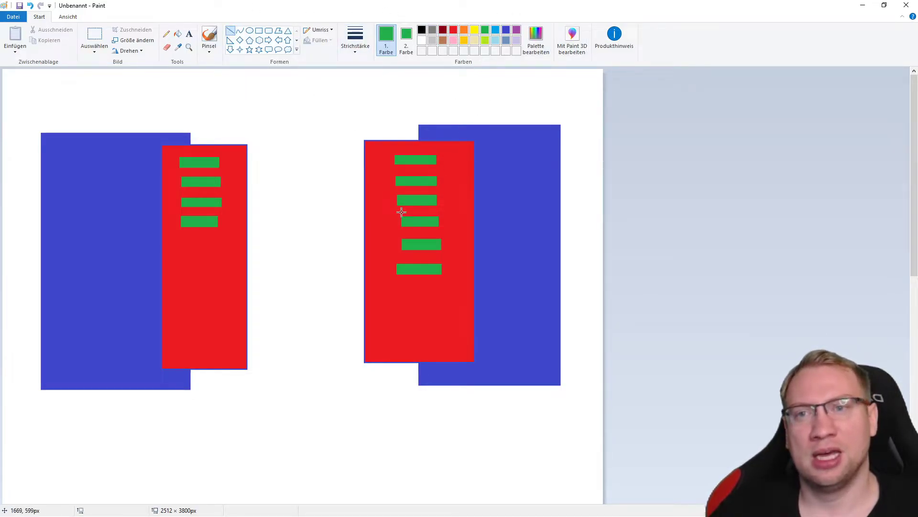
scroll(402, 199, up, 2)
scroll(412, 211, down, 4)
drag(447, 501, 544, 497)
scroll(539, 438, up, 1)
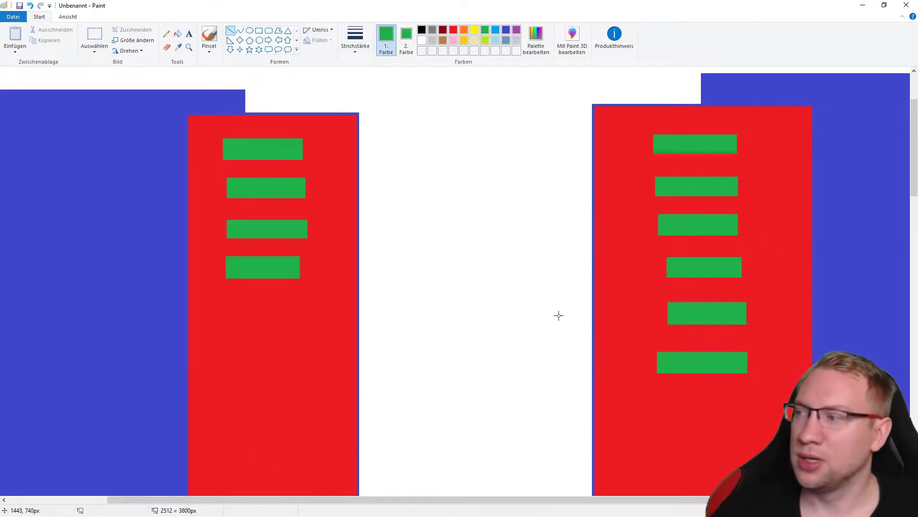
scroll(543, 307, down, 2)
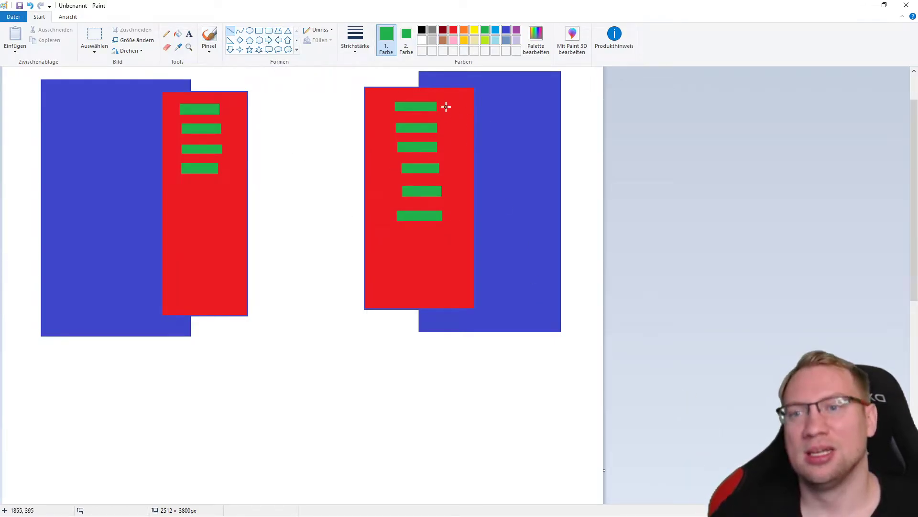
Label the topmost green bar on the right red rectangle PORT 1 in black text.
click(421, 30)
click(189, 35)
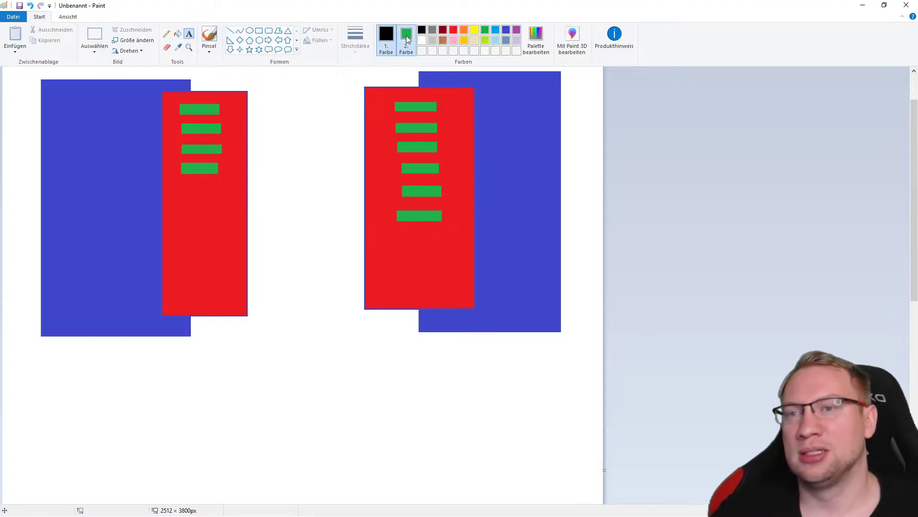
right_click(421, 30)
click(421, 30)
click(419, 31)
click(439, 101)
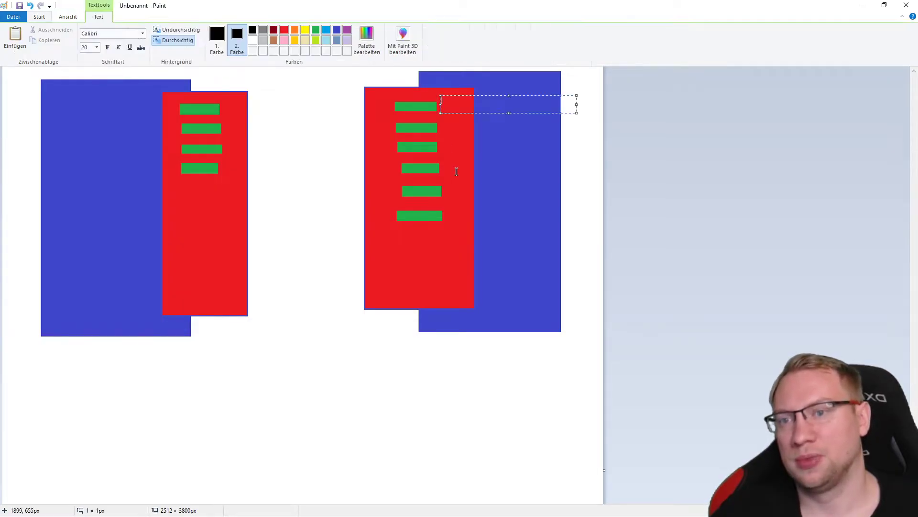
click(472, 149)
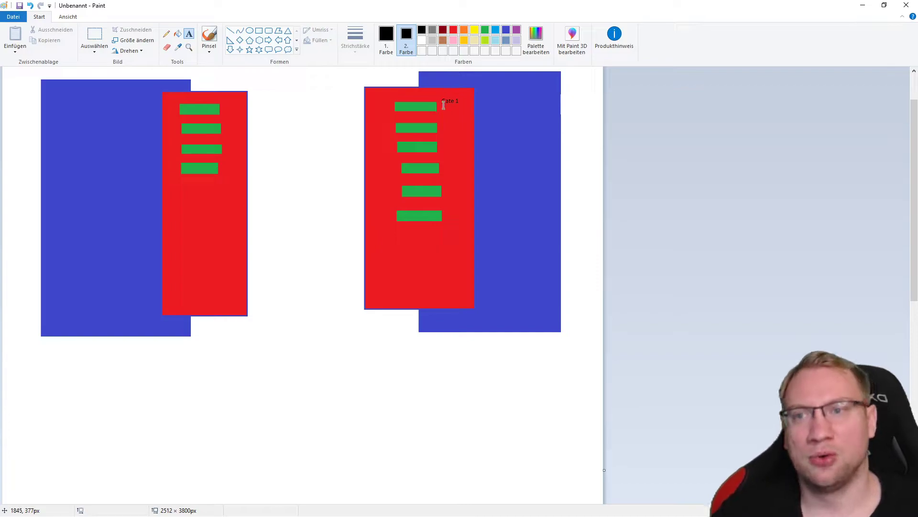
click(438, 106)
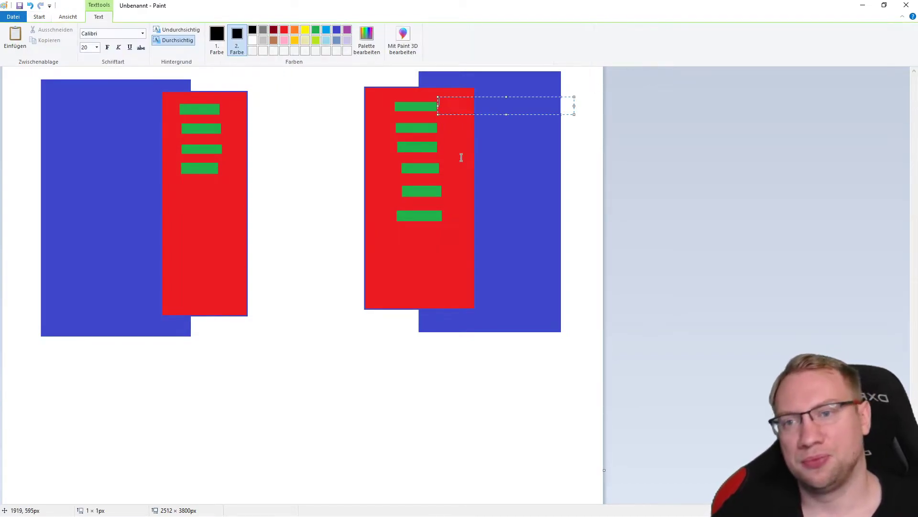
key(ctrl+a)
click(493, 165)
Add the text label PORT 2 beside the second green bar on the right red rectangle.
click(444, 126)
text(PORT 2)
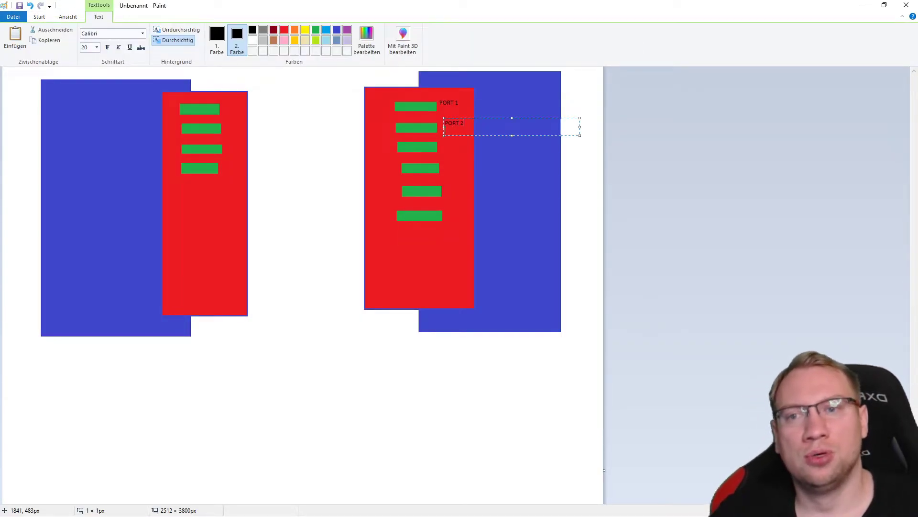
click(459, 163)
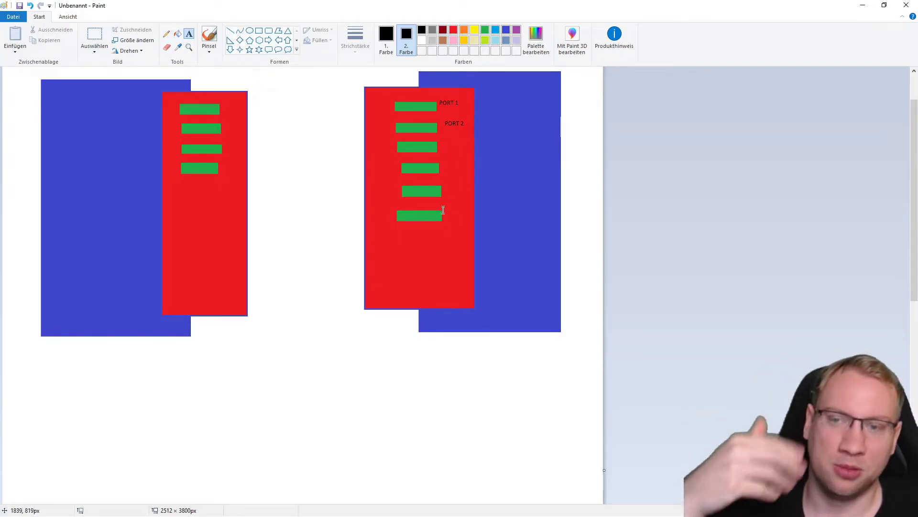
Label the fifth green bar on the right red rectangle PORT 2000 in black text.
click(447, 192)
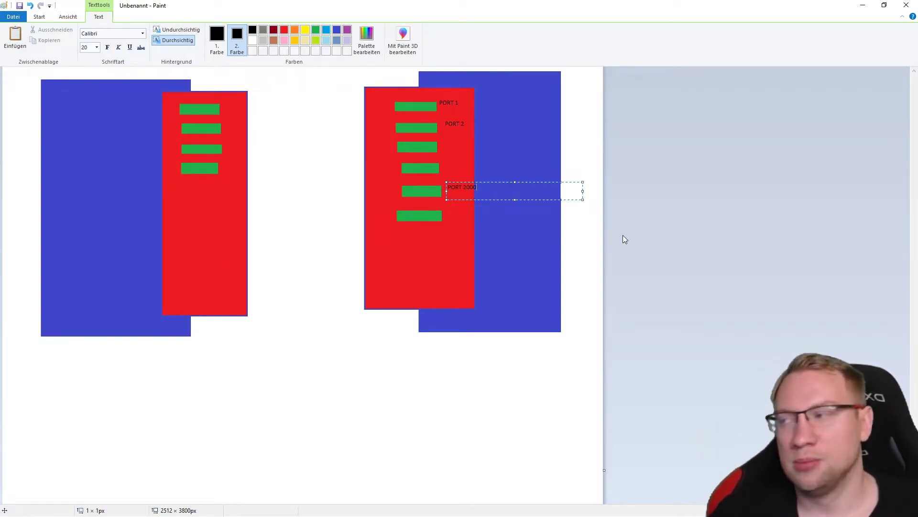
click(472, 220)
click(460, 198)
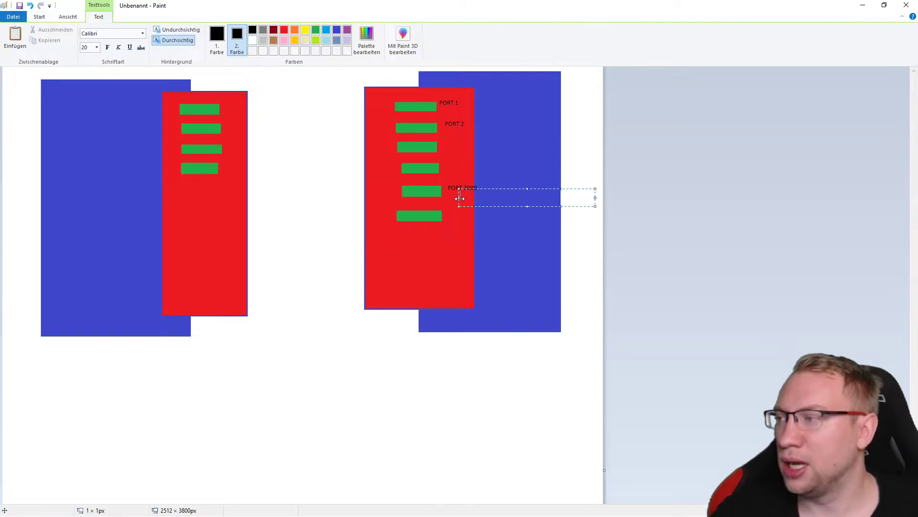
scroll(460, 199, up, 1)
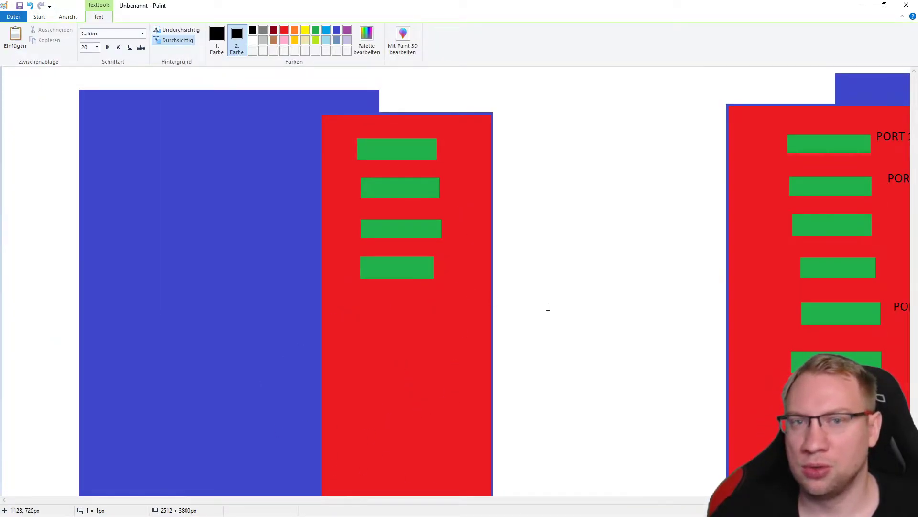
click(619, 278)
drag(619, 500, 678, 500)
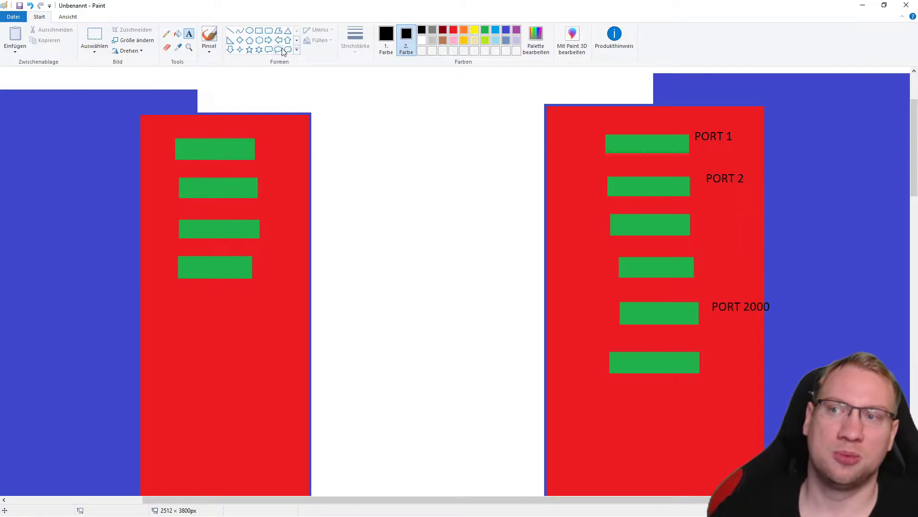
Set the secondary colour to orange and choose the straight Line tool.
click(453, 30)
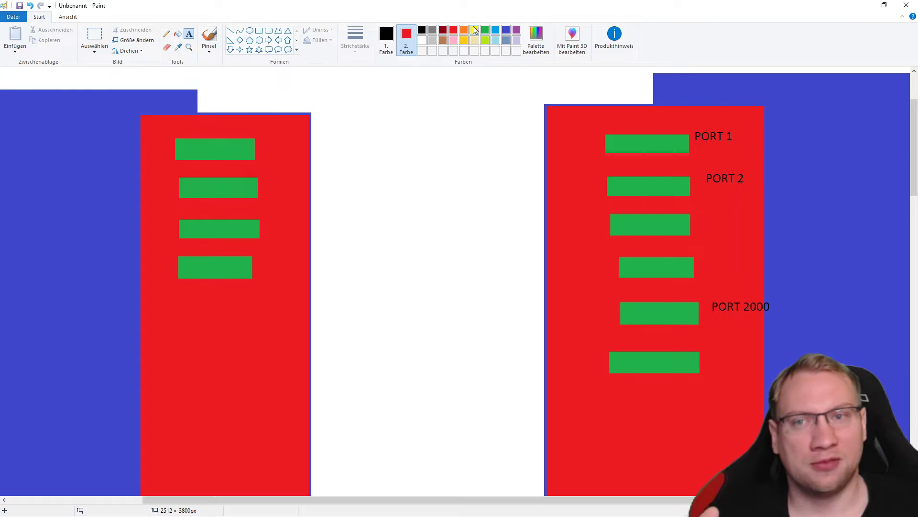
click(463, 29)
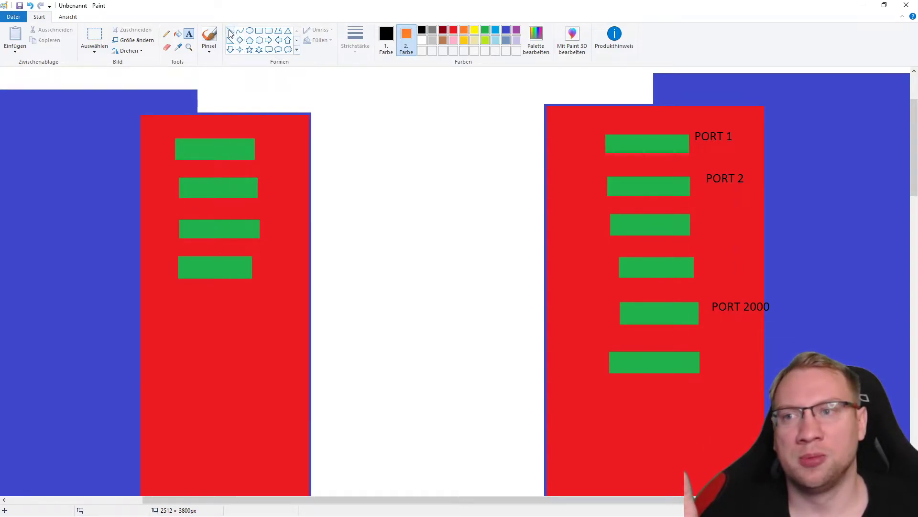
scroll(277, 38, down, 1)
scroll(291, 35, up, 1)
click(297, 40)
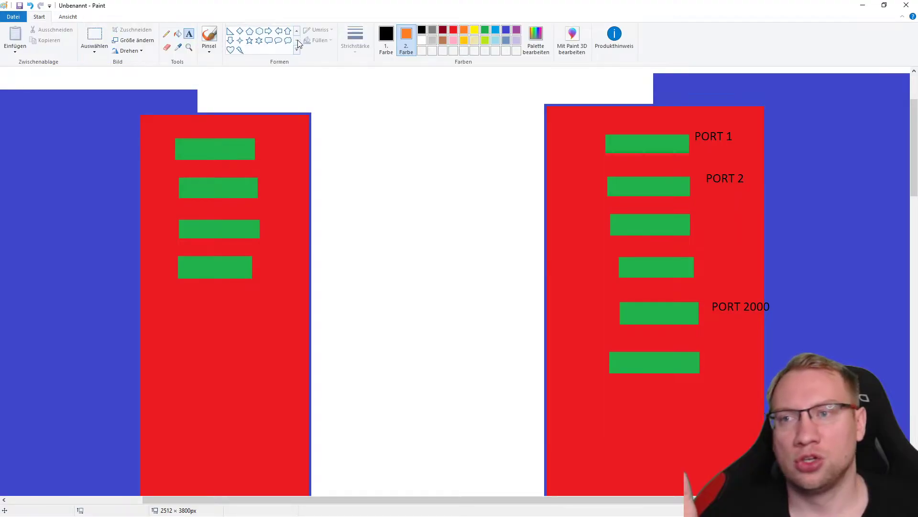
click(296, 31)
click(230, 30)
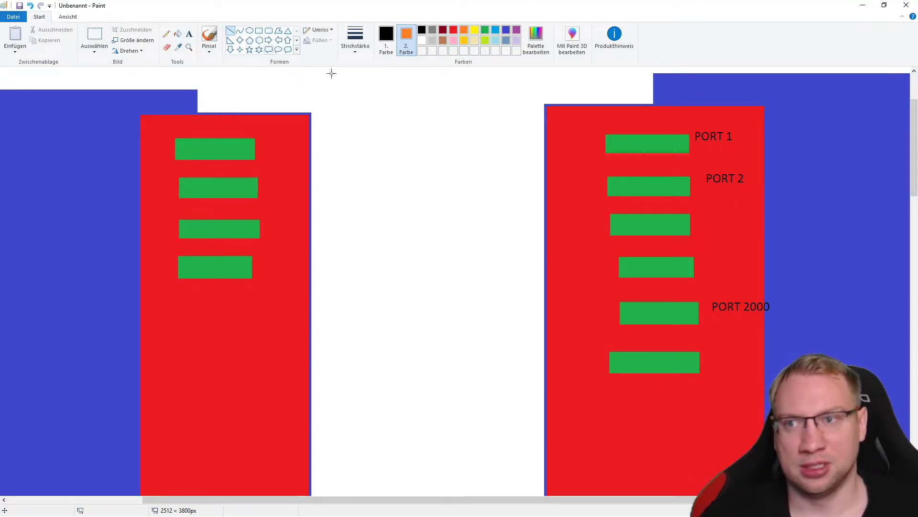
mouse_move(595, 126)
mouse_down()
mouse_move(660, 285)
mouse_move(685, 299)
mouse_move(682, 365)
mouse_move(697, 411)
mouse_up()
drag(688, 123, 618, 437)
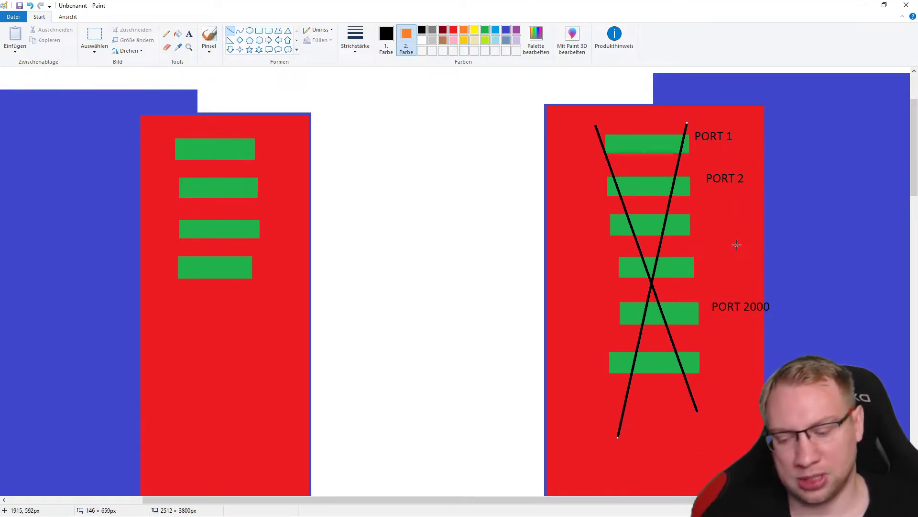
key(ctrl+z)
key(ctrl+z)
Cross out the four upper green bars and the lowest bar on the right rectangle with black X marks, leaving the PORT 2000 bar uncrossed.
drag(602, 125, 689, 297)
drag(629, 287, 714, 112)
drag(620, 340, 765, 424)
drag(679, 323, 605, 404)
drag(681, 321, 690, 346)
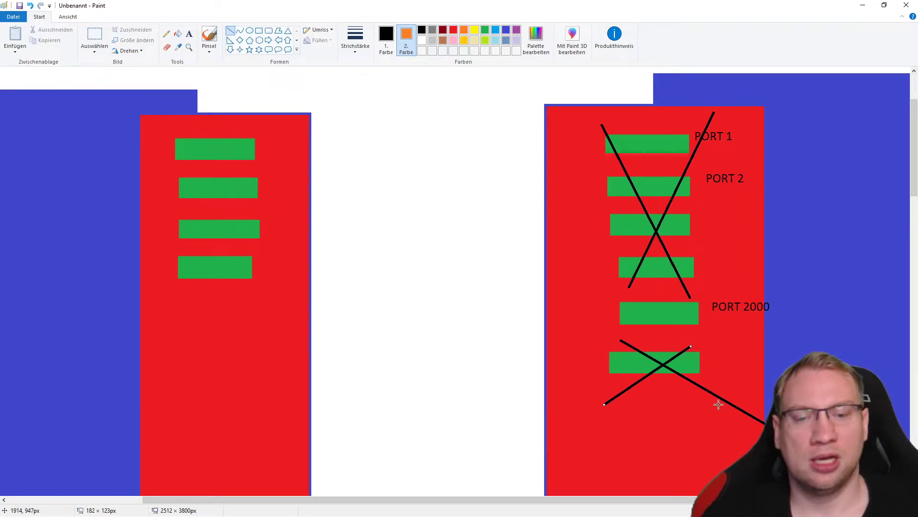
Switch to TIA Portal to check PLC_2's local port in the TCON connection parameters and return to the Paint diagram.
key(super+Down)
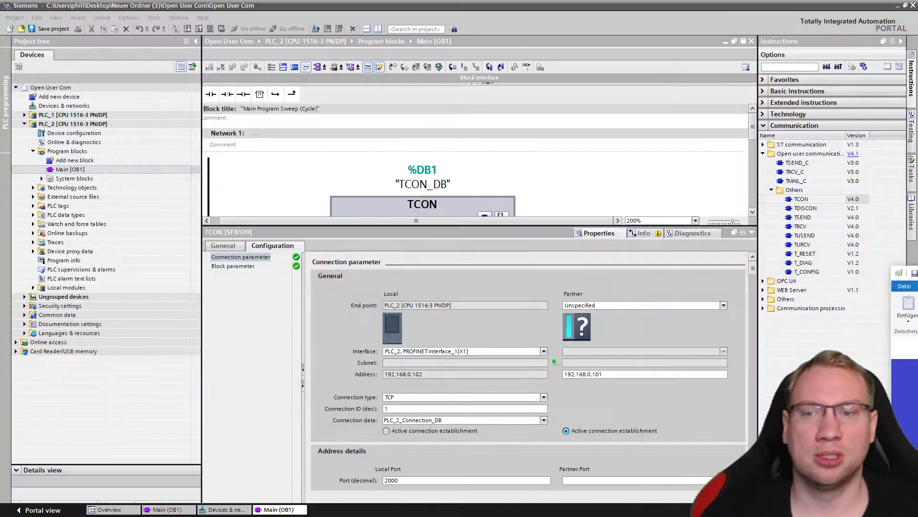
click(423, 480)
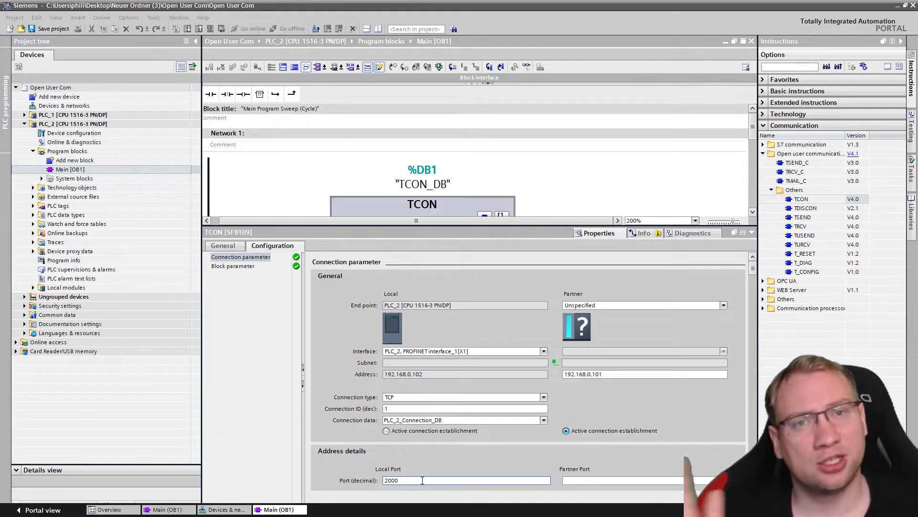
key(alt+Tab)
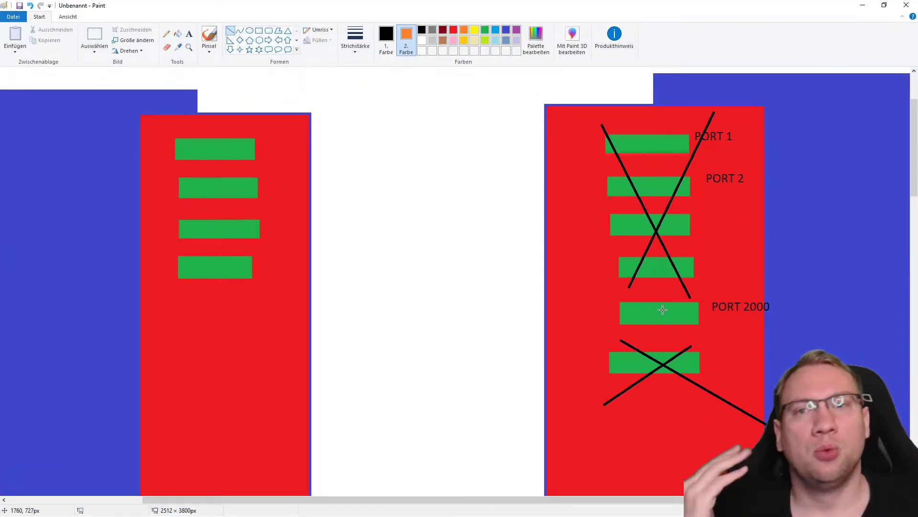
key(alt+Tab)
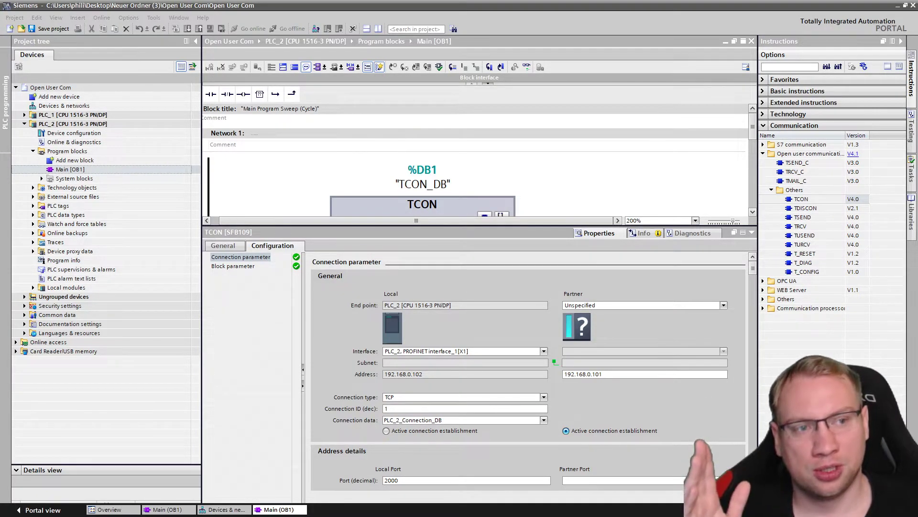
key(alt+Tab)
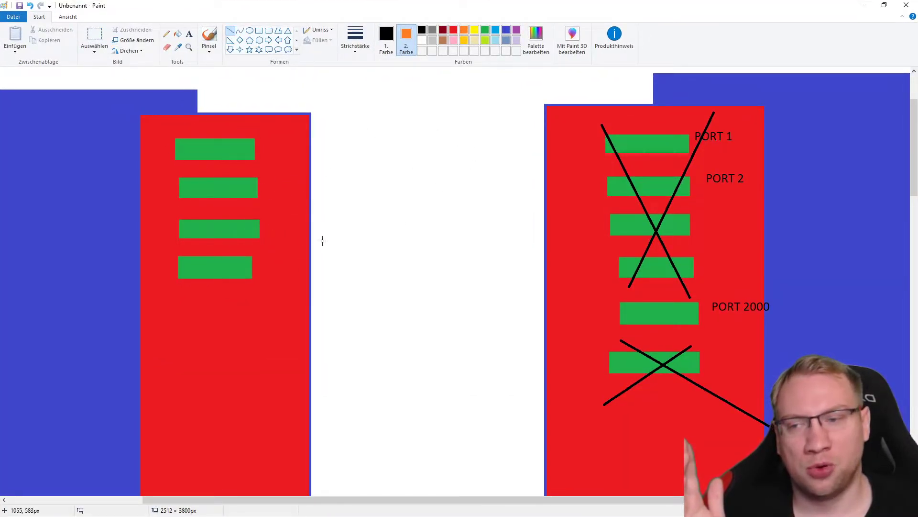
Draw a black arrow from the third green bar on the left rectangle to the PORT 2000 bar on the right one.
mouse_move(271, 232)
mouse_down()
mouse_move(414, 285)
mouse_move(603, 306)
mouse_up()
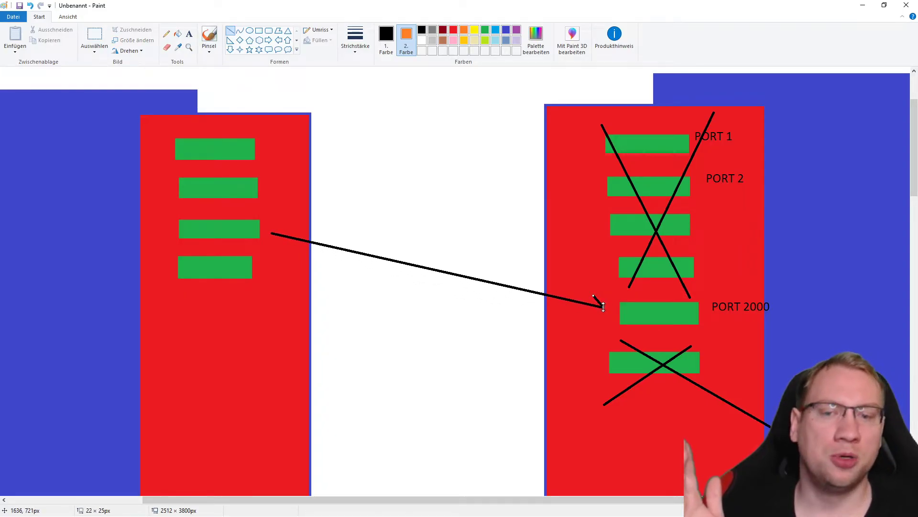
click(594, 314)
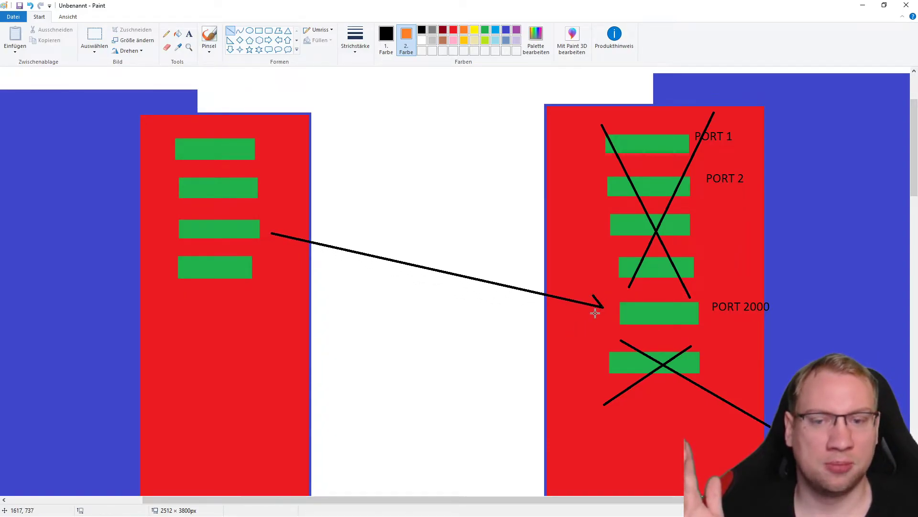
drag(602, 307, 588, 315)
click(369, 287)
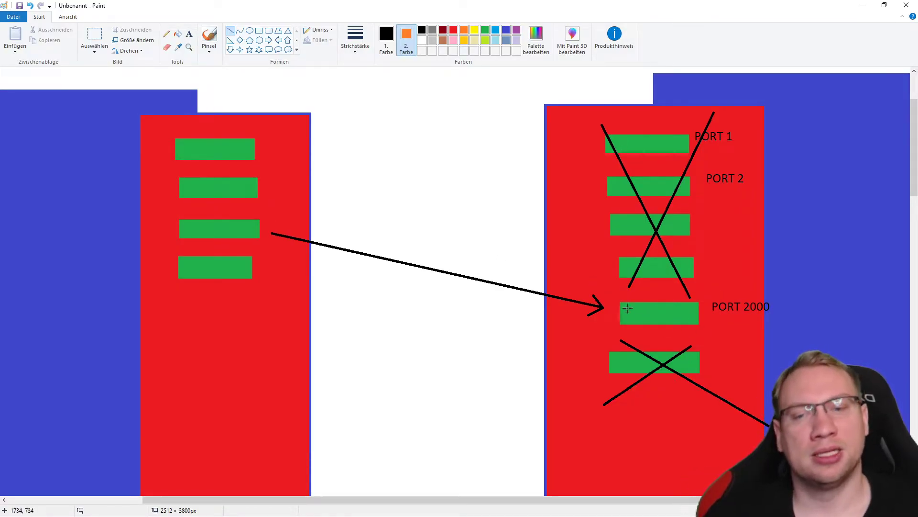
mouse_move(286, 226)
mouse_down()
mouse_move(269, 232)
mouse_move(277, 244)
mouse_up()
click(281, 268)
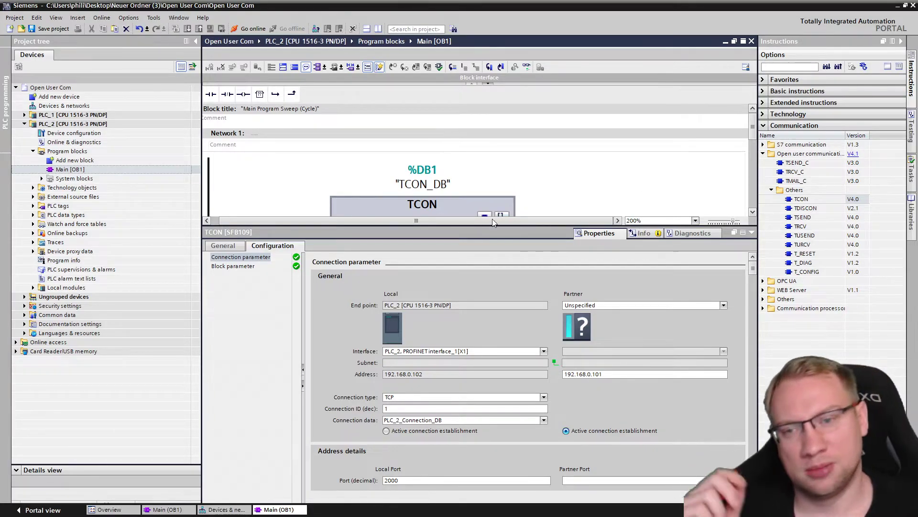
Save the TIA Portal project and open Main [OB1] of PLC_1.
drag(488, 225, 488, 407)
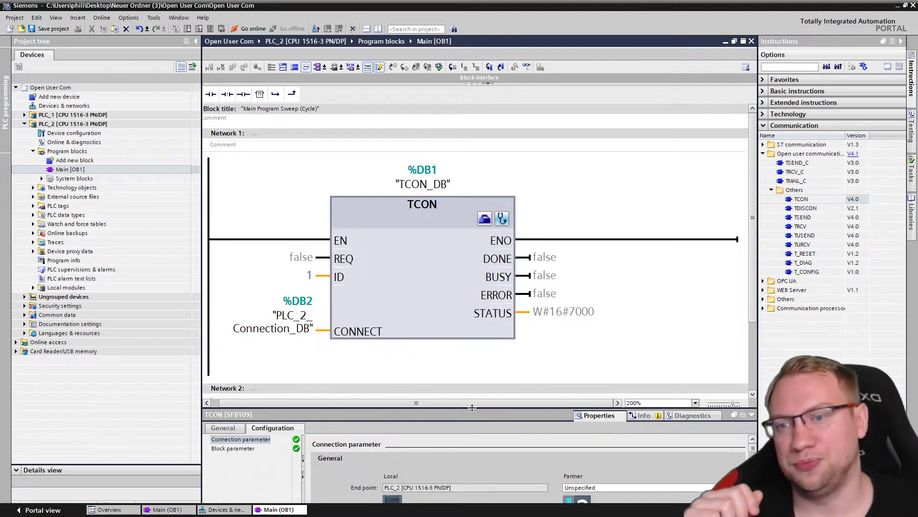
click(47, 29)
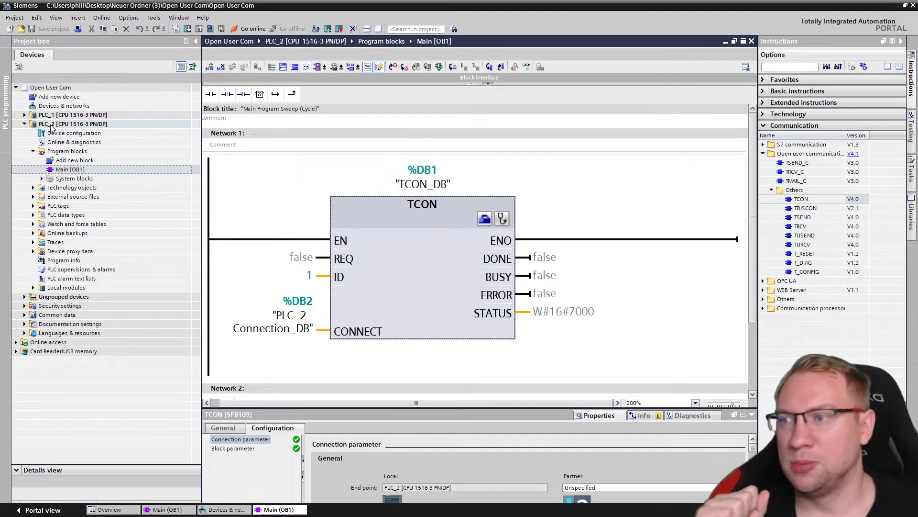
click(24, 116)
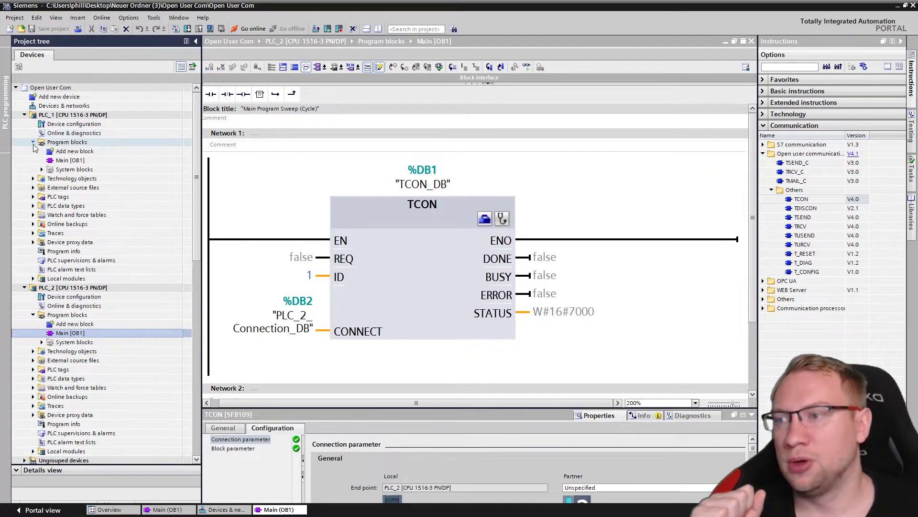
double_click(69, 161)
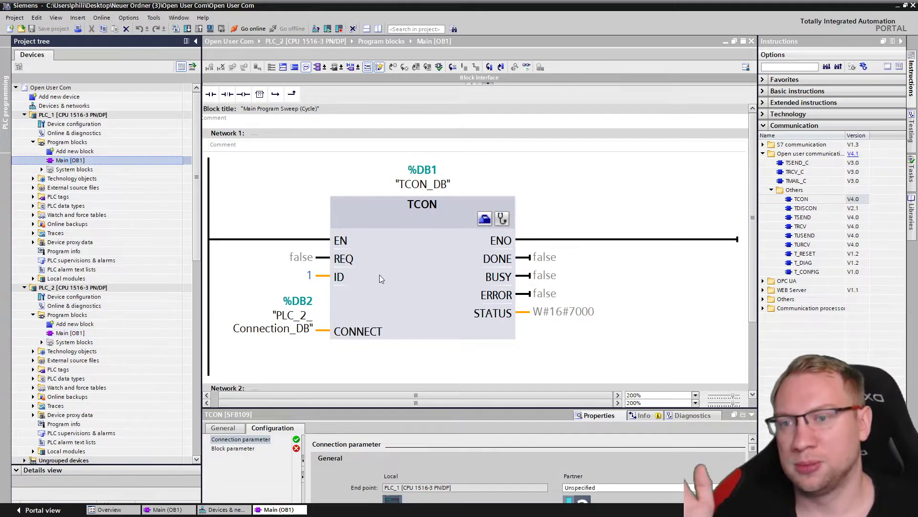
Review the connection parameters and block parameters of the TCON instruction in PLC_1.
click(447, 283)
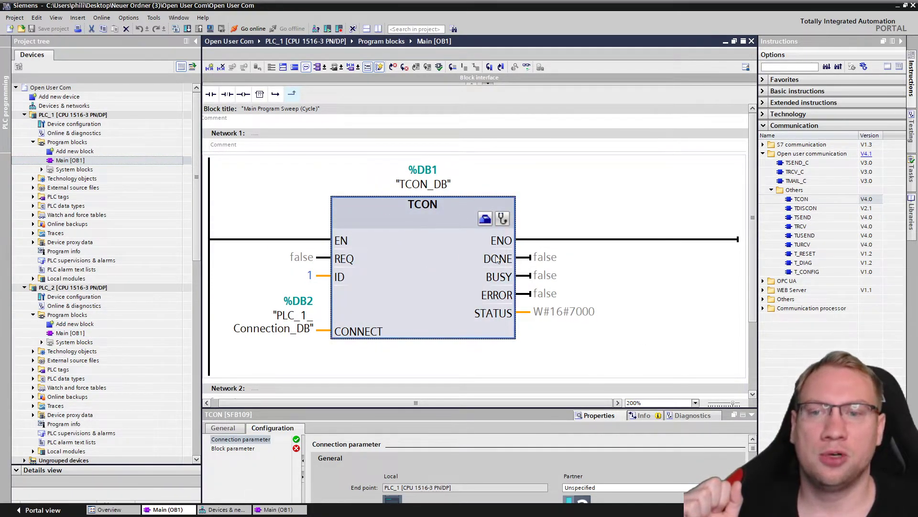
drag(396, 410, 306, 209)
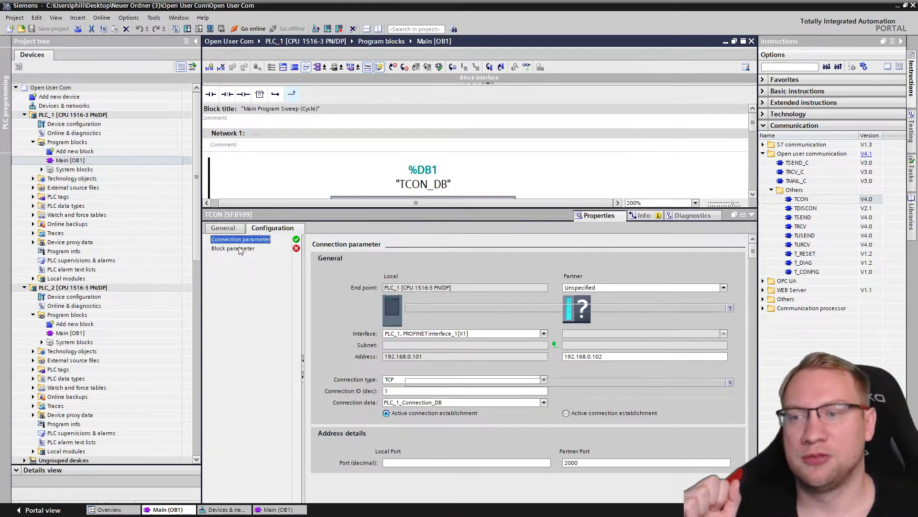
click(240, 249)
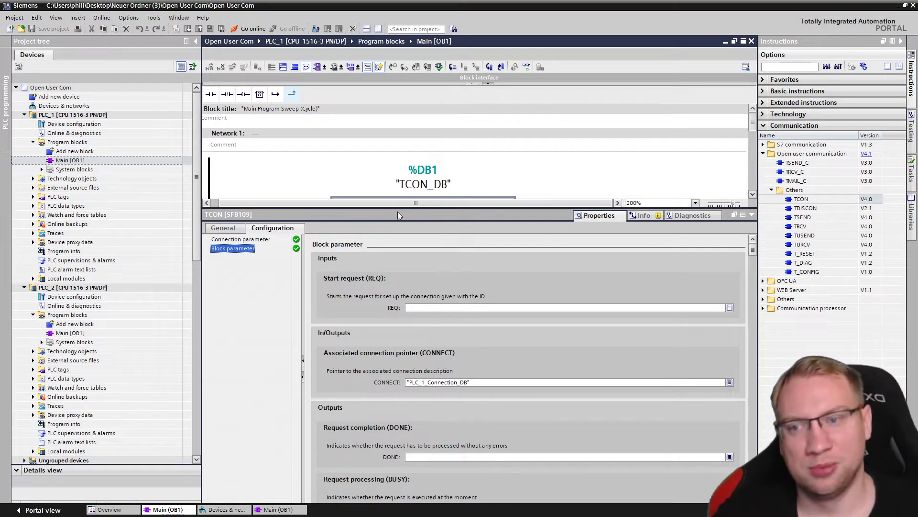
drag(397, 208, 397, 432)
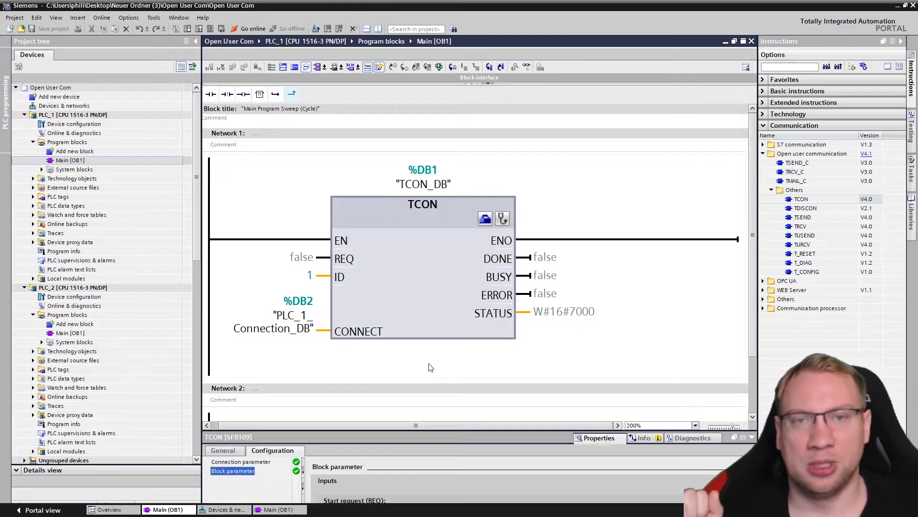
Insert a normally open contact at the REQ input of PLC_1's TCON block and assign it address M0.0.
click(306, 257)
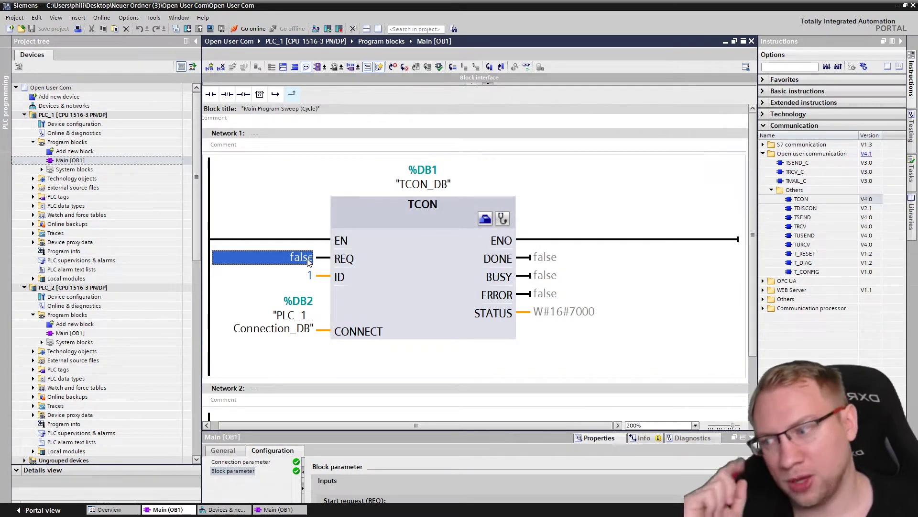
click(323, 257)
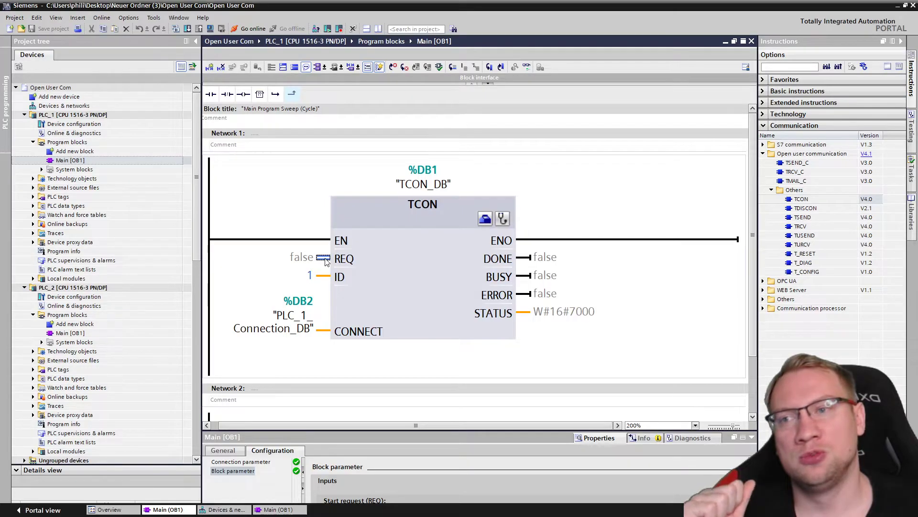
click(210, 94)
text(m)
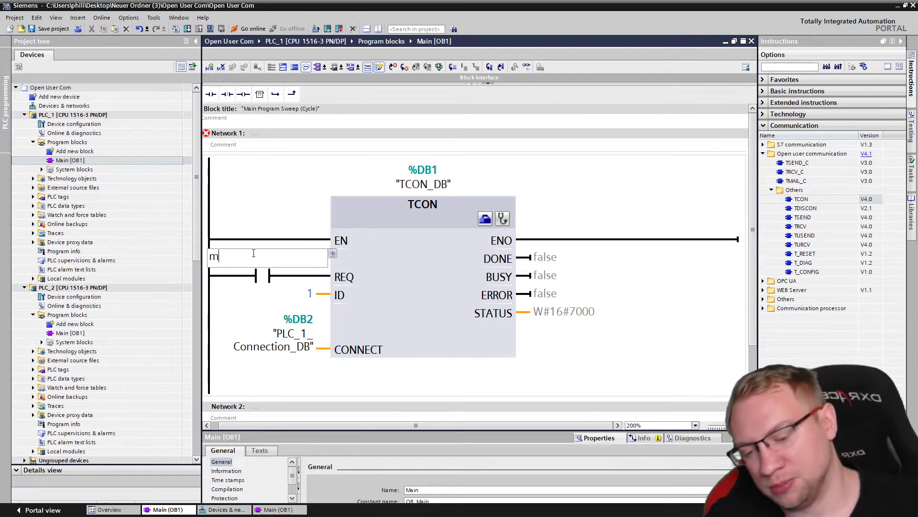
text(0.0)
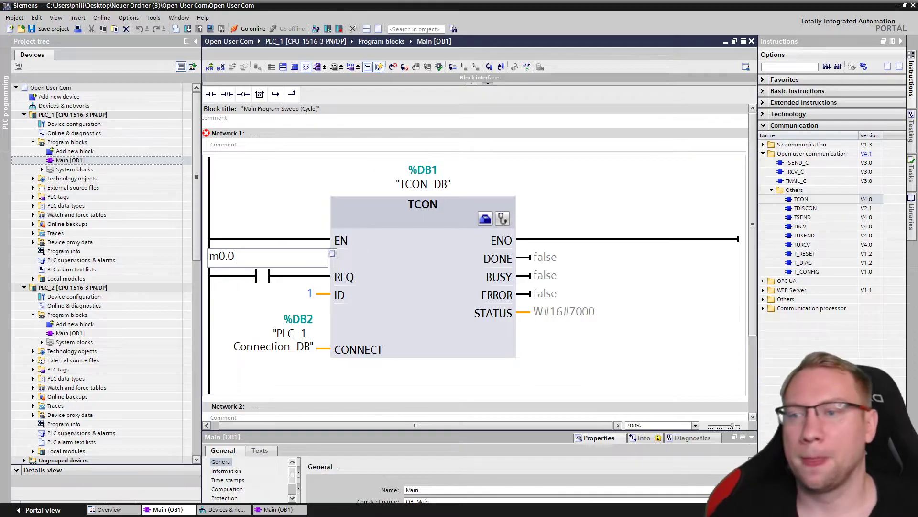
key(Return)
Rename the tag at M0.0 in PLC_1 to Connect.
right_click(266, 279)
click(294, 323)
text(Connect)
click(295, 331)
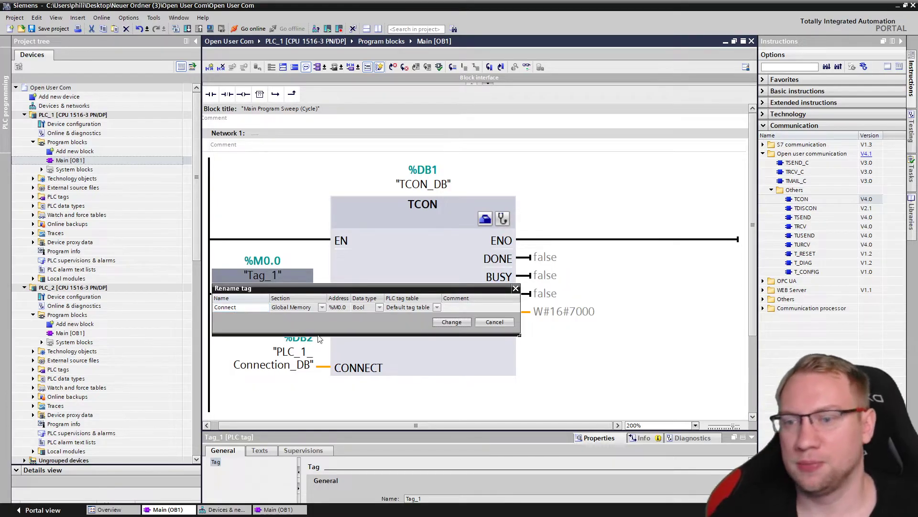
click(462, 325)
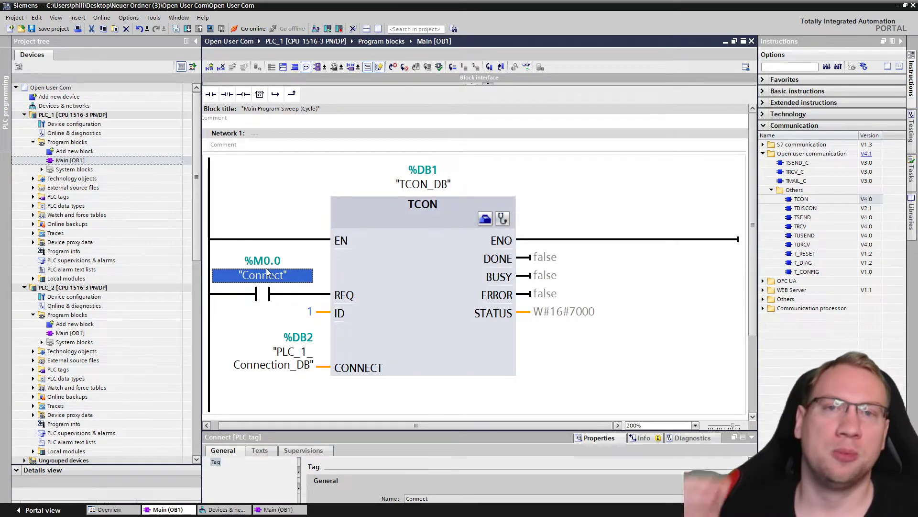
Insert a normally open contact with address M0.0 at the REQ input of the TCON block in PLC_2's Main [OB1].
double_click(71, 333)
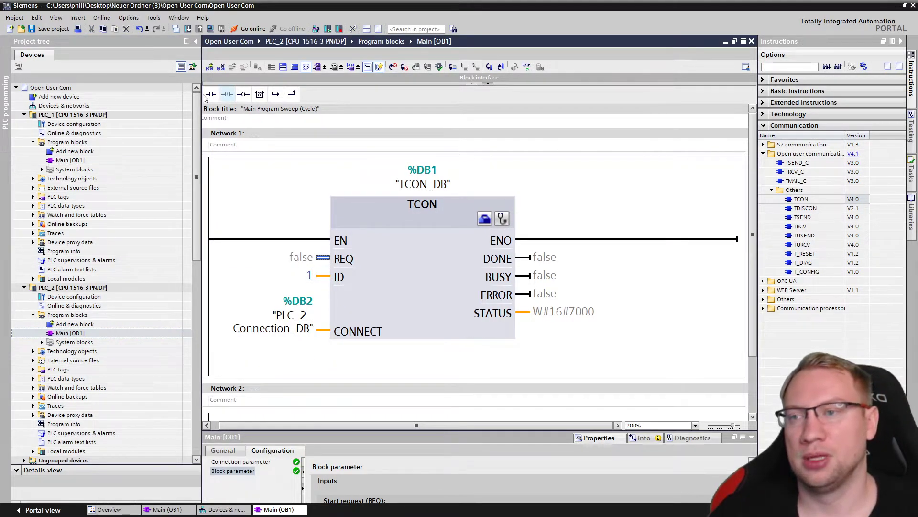
drag(211, 95, 273, 258)
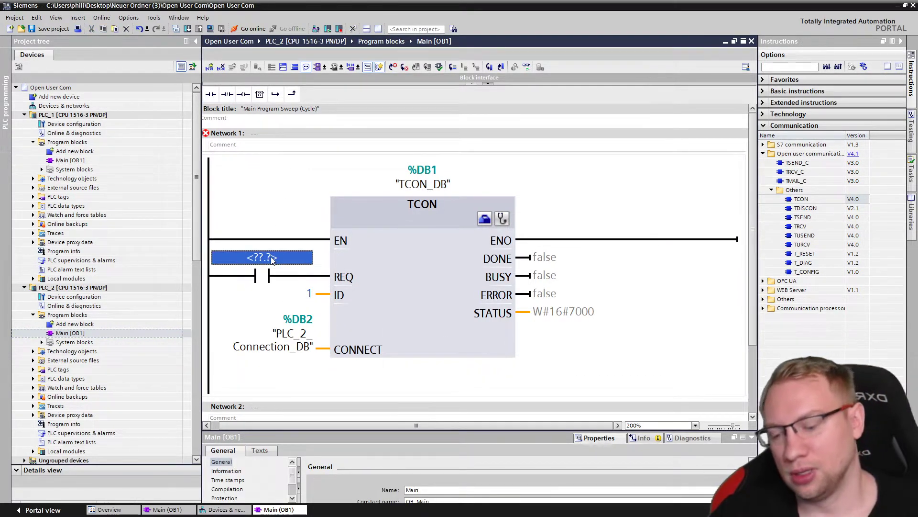
text(m0.0)
key(Return)
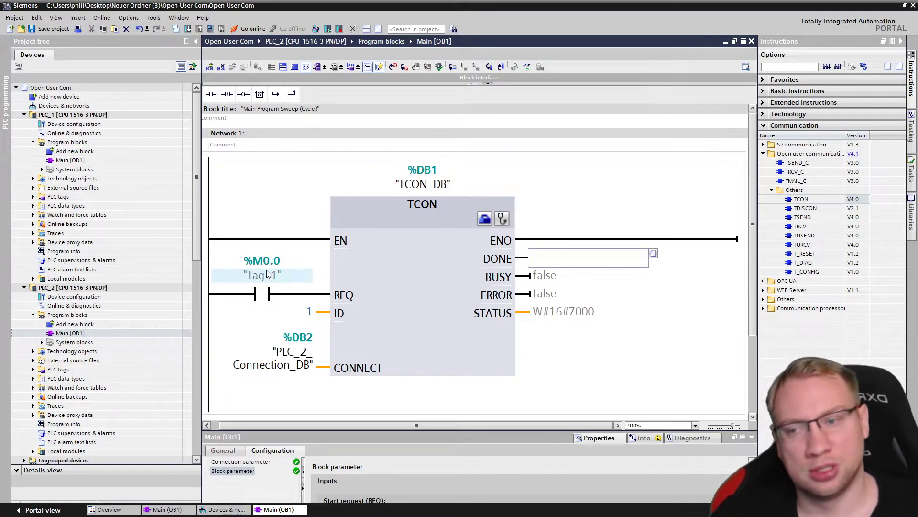
Rename the tag at M0.0 in PLC_2 to Connect and save the project.
right_click(268, 274)
click(292, 315)
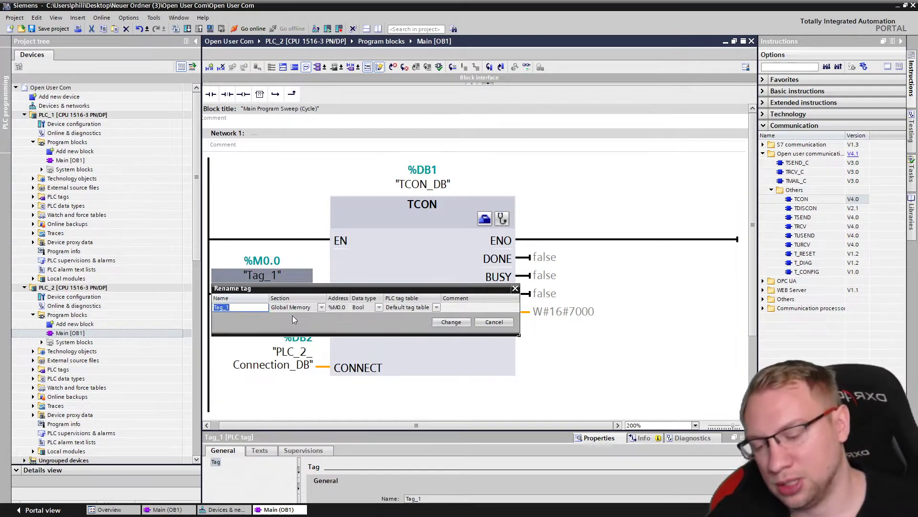
text(m)
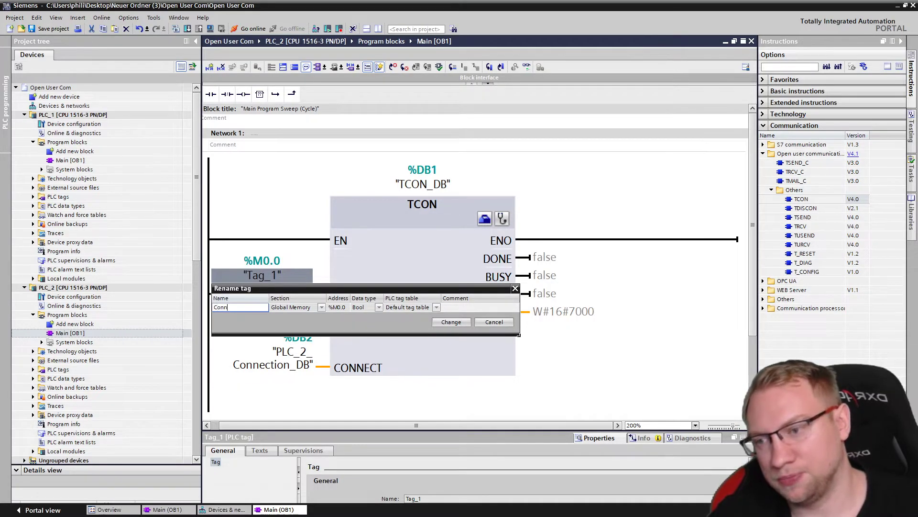
text(onnect)
key(Return)
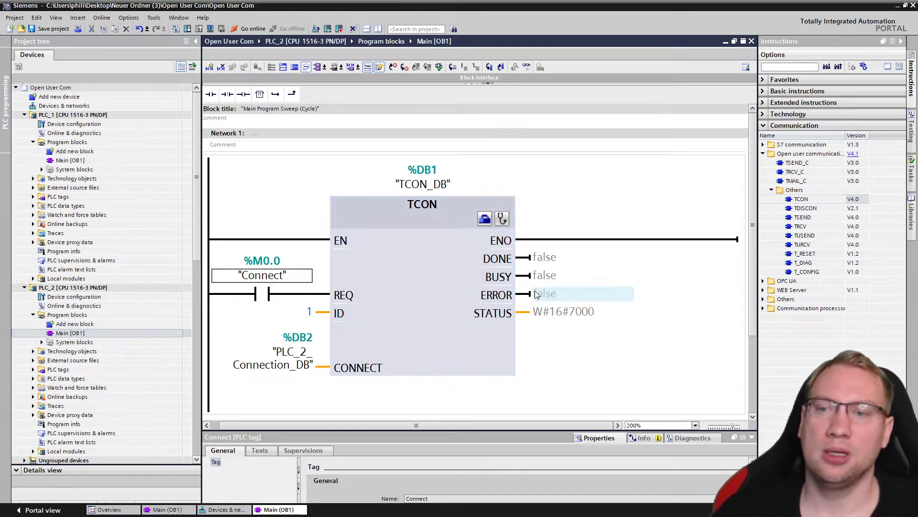
key(ctrl+s)
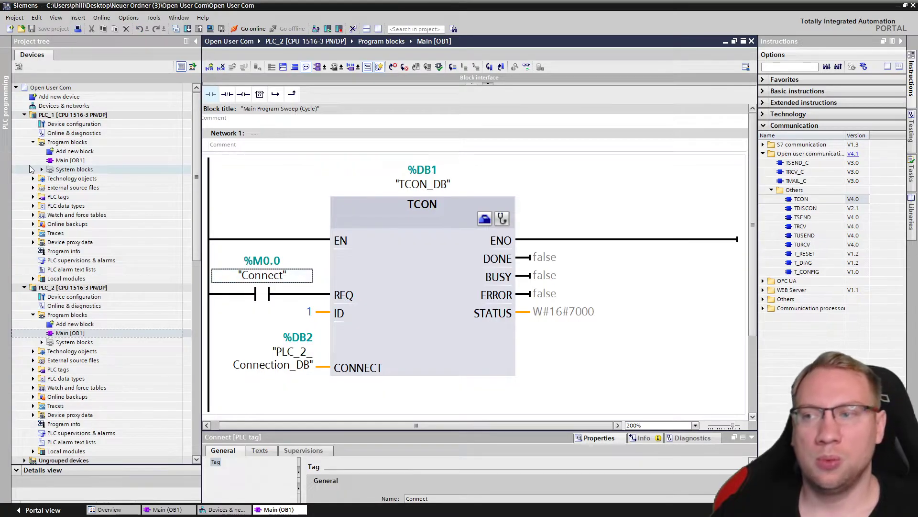
click(69, 116)
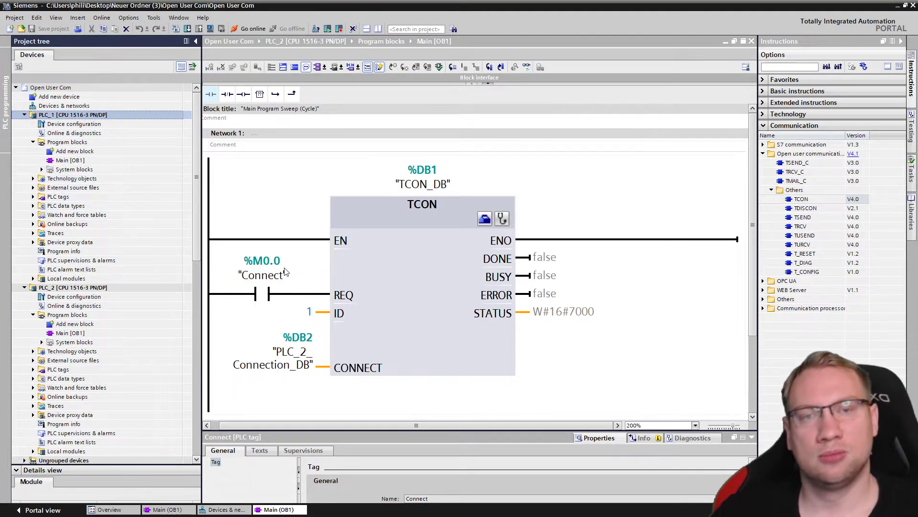
click(269, 296)
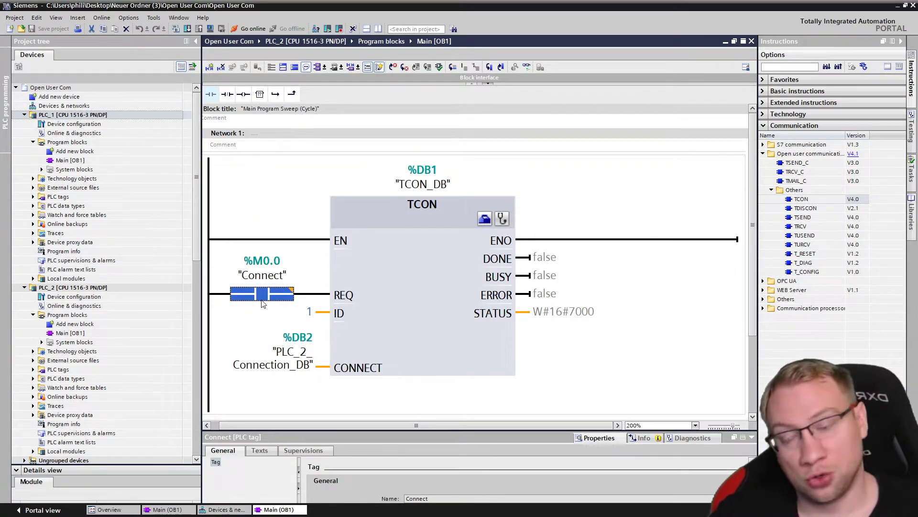
click(269, 278)
right_click(269, 279)
click(616, 365)
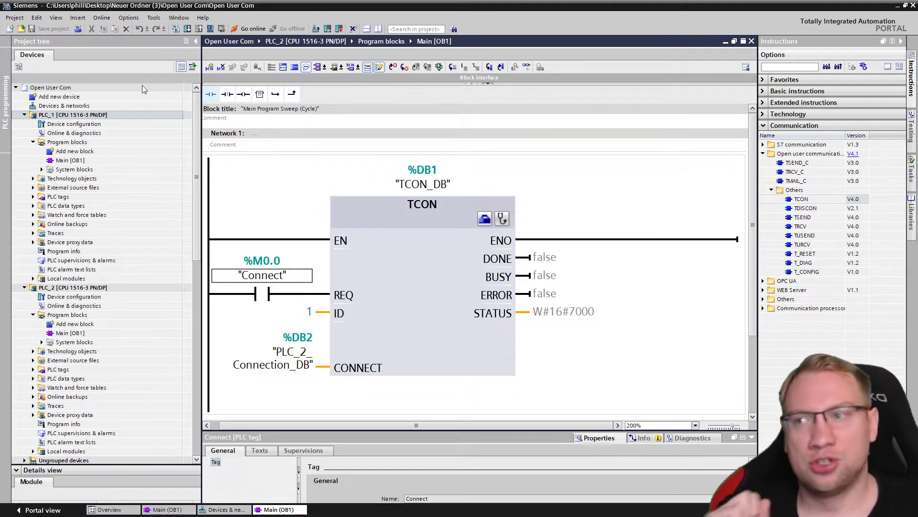
ctrl+scroll(302, 195, down, 3)
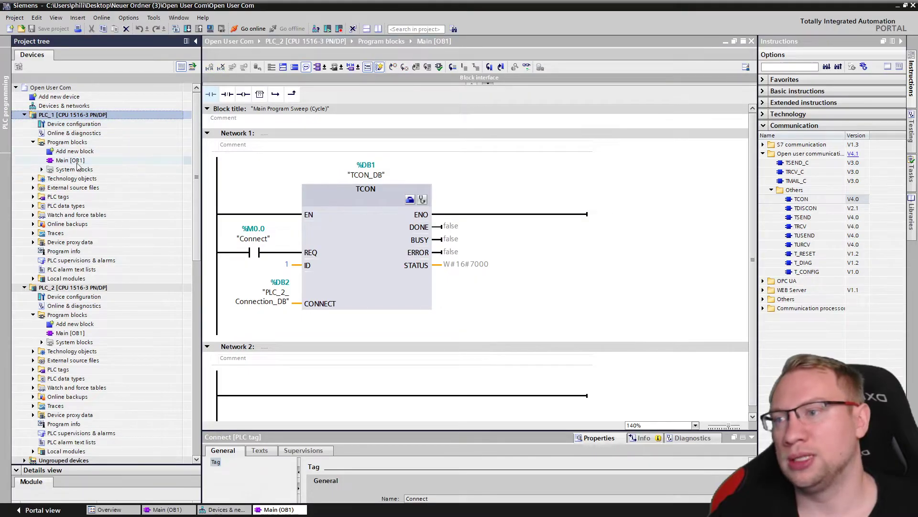
Compile and download PLC_2 to the device, starting the module on completion.
click(62, 288)
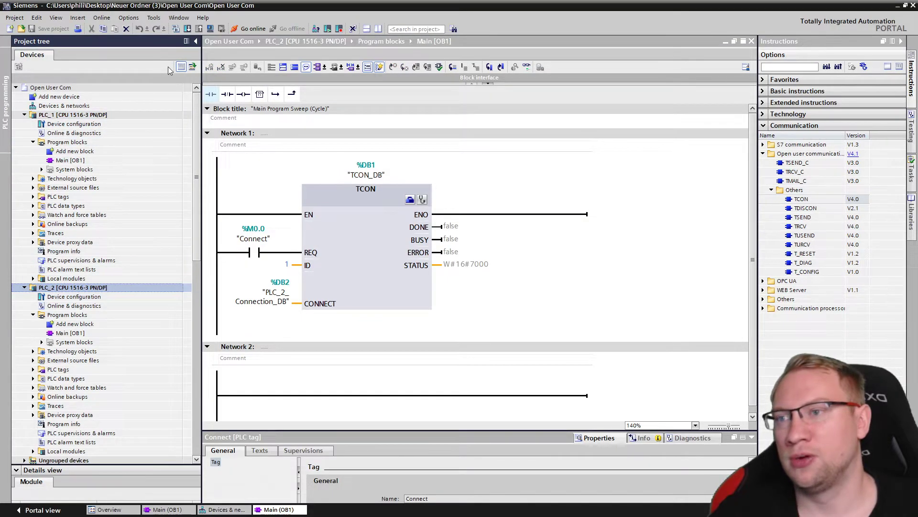
click(189, 28)
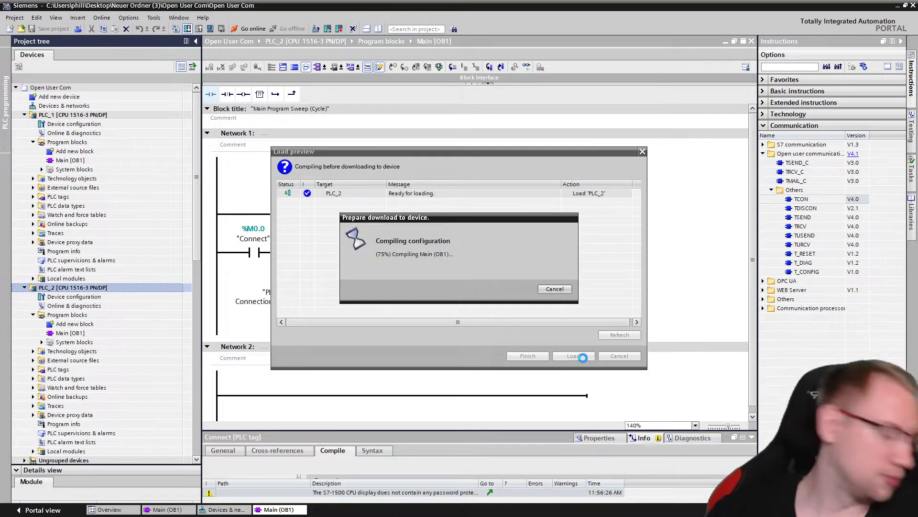
click(579, 357)
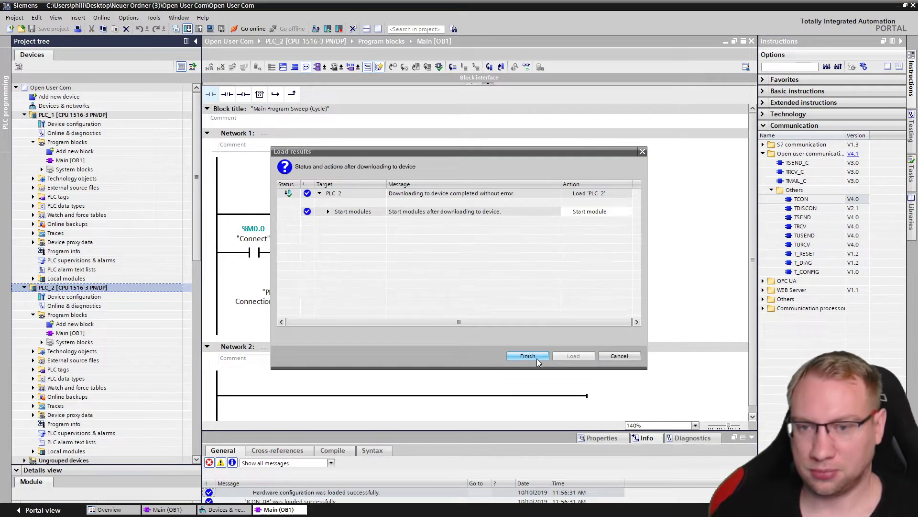
key(Return)
Compile and download PLC_1 to the device.
click(67, 117)
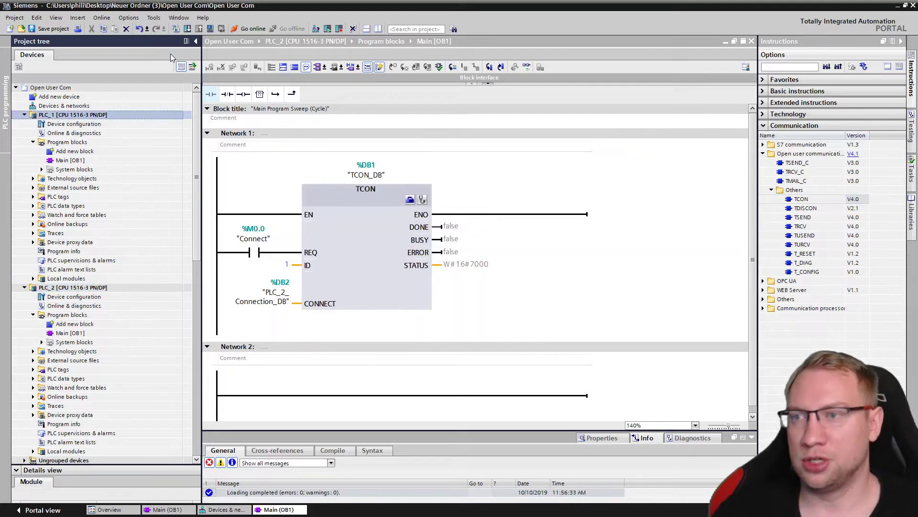
click(187, 28)
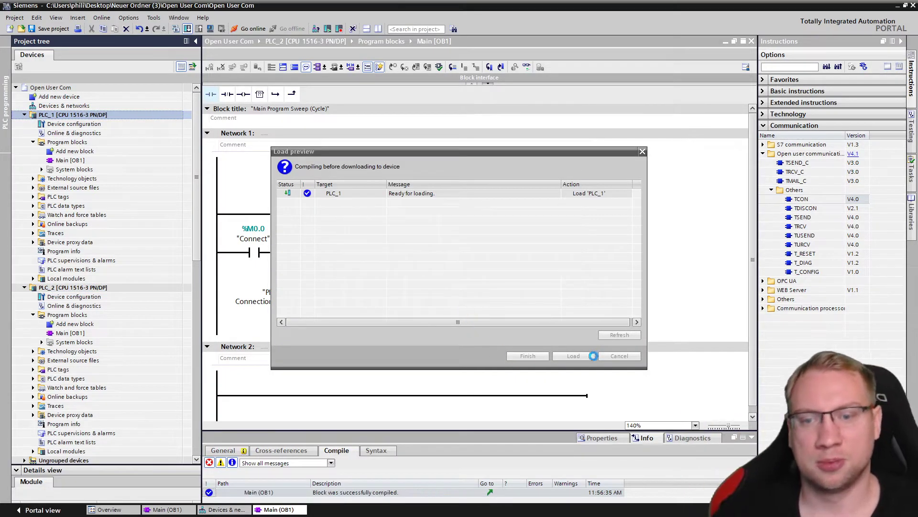
click(576, 358)
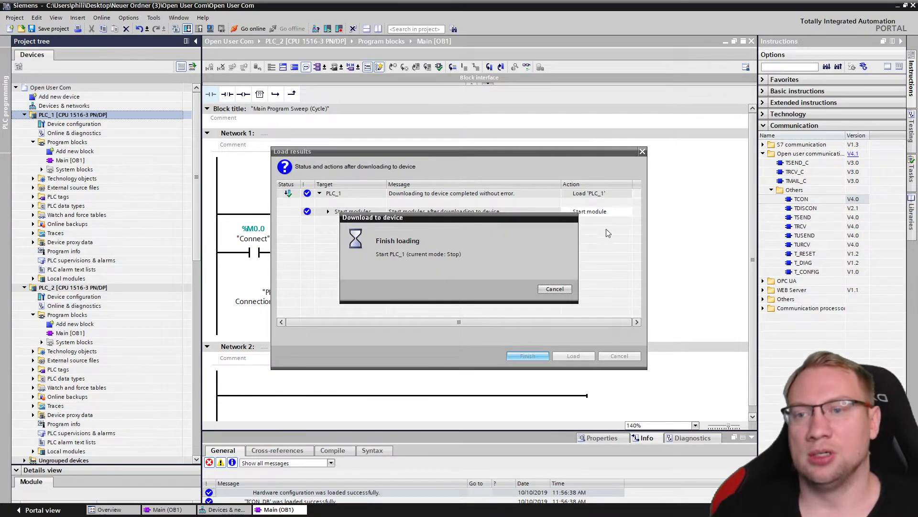
Monitor Main [OB1] of PLC_2 and PLC_1 online and arrange both blocks as floating windows side by side.
click(524, 67)
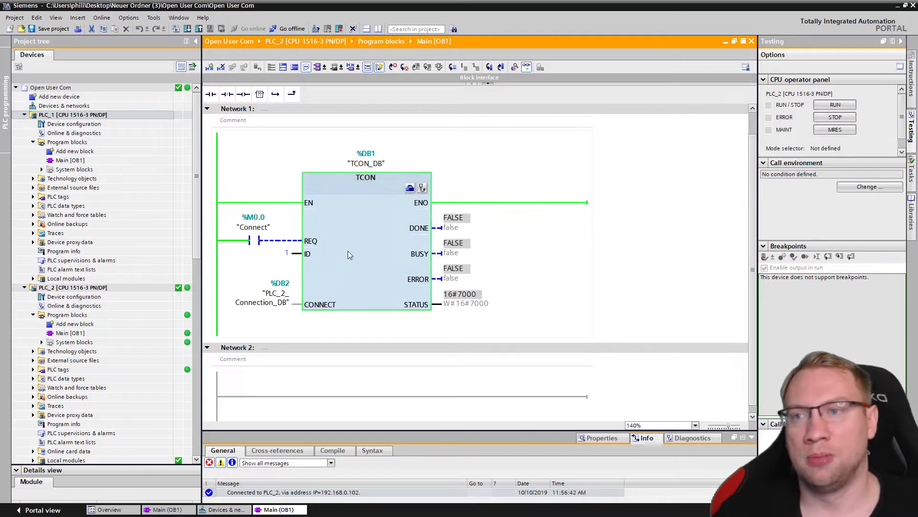
click(71, 160)
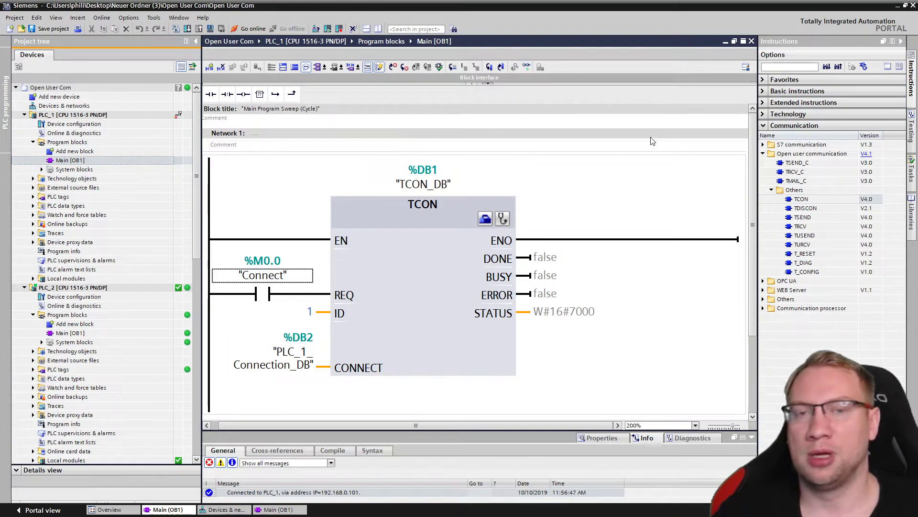
click(735, 42)
drag(563, 403, 386, 331)
click(734, 41)
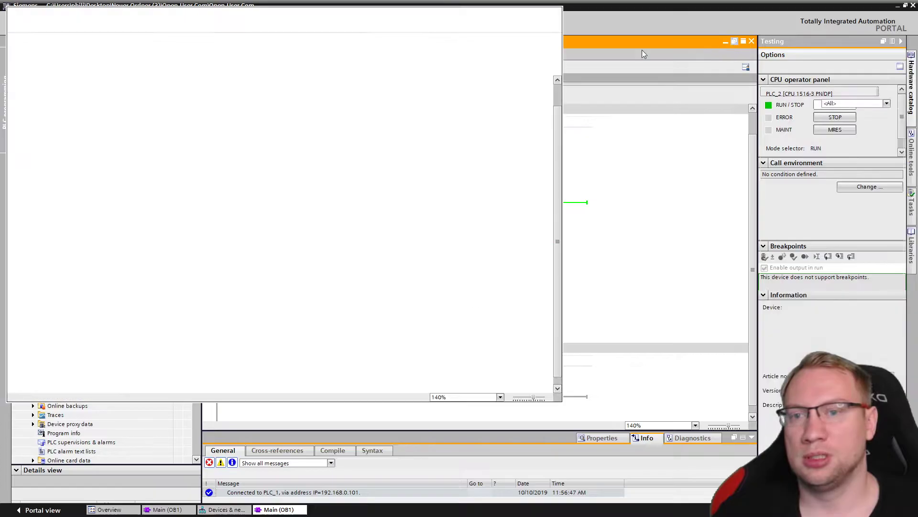
drag(564, 403, 437, 321)
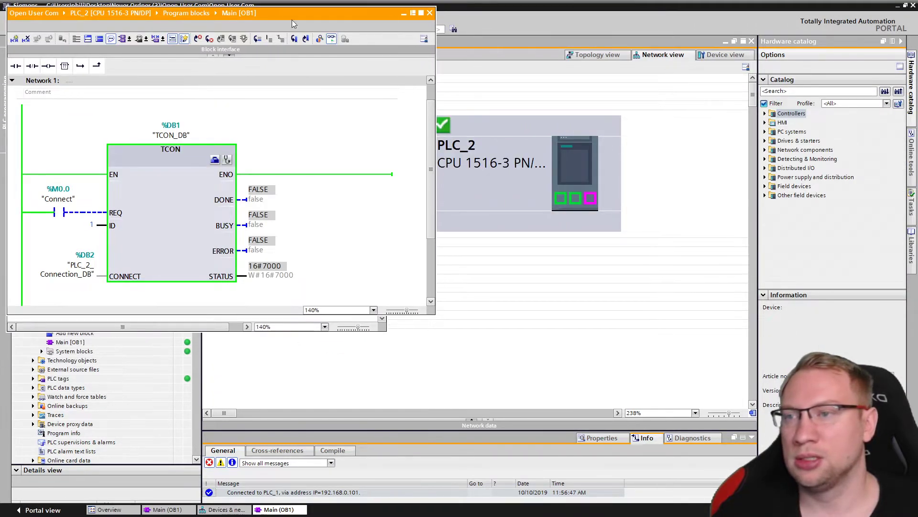
drag(259, 18, 641, 35)
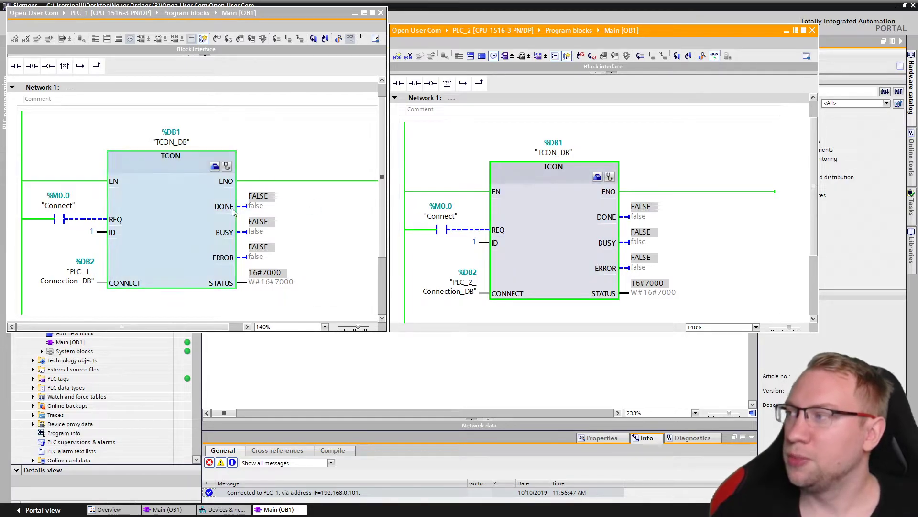
Modify the Connect tag in PLC_1 to 1 and back to 0 to pulse its TCON request.
click(325, 269)
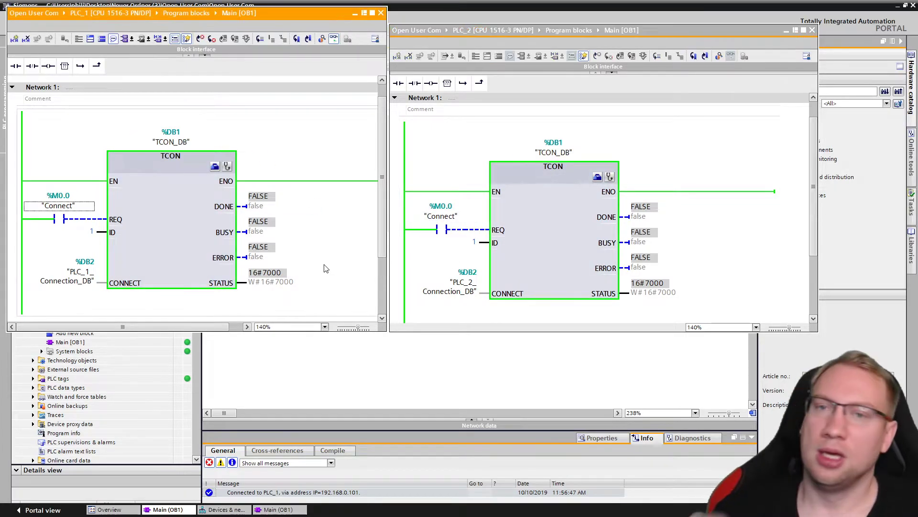
right_click(62, 209)
mouse_move(77, 213)
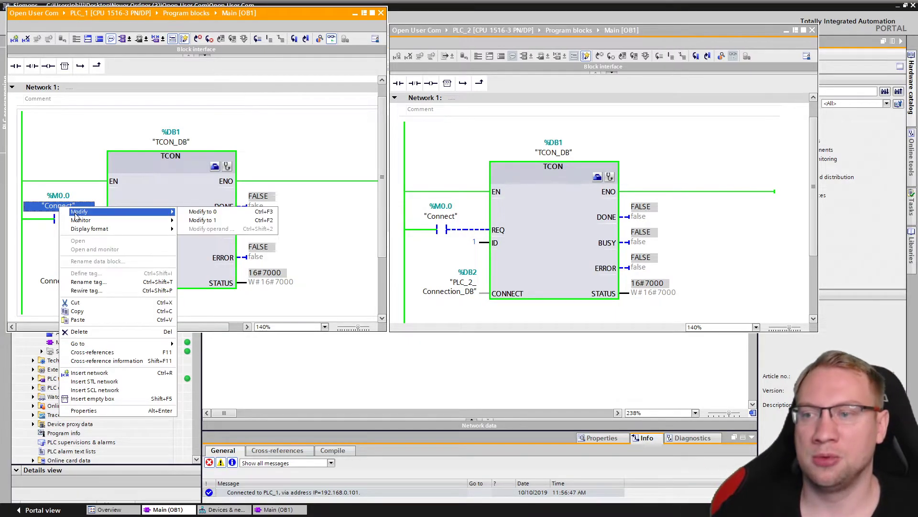
click(231, 221)
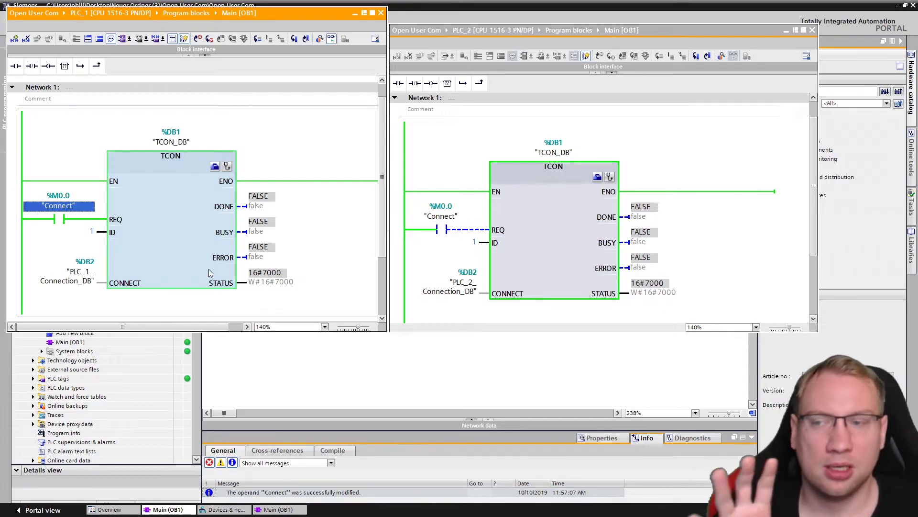
right_click(64, 211)
click(215, 212)
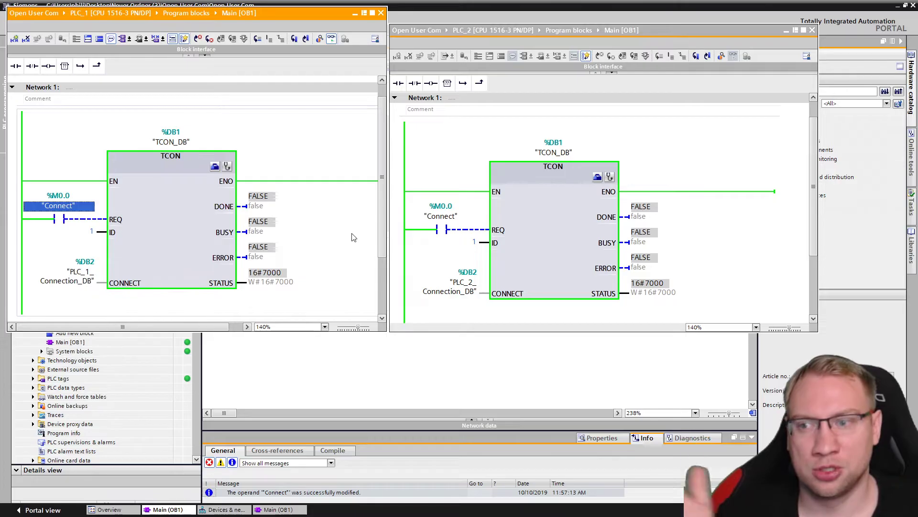
Consult the port sketch in Paint, return to TIA Portal and modify the Connect tag in PLC_2 to 1.
key(alt+Tab)
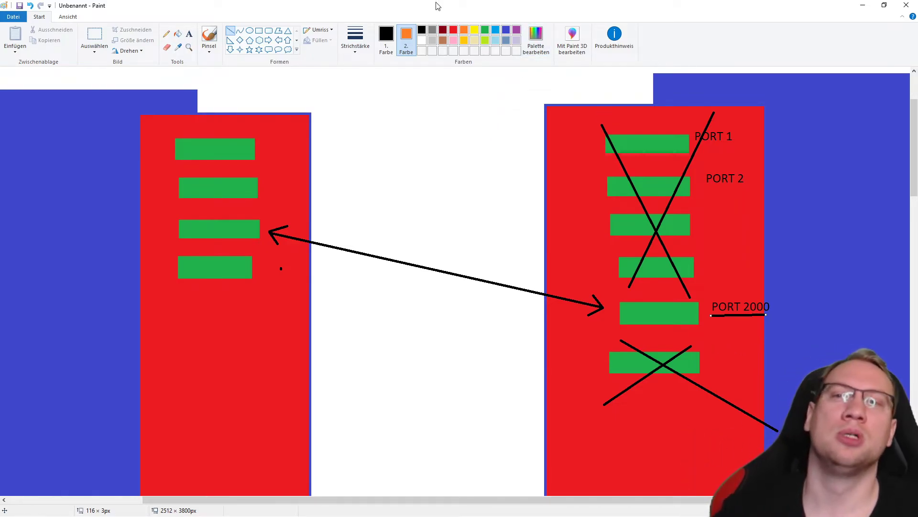
key(alt+Tab)
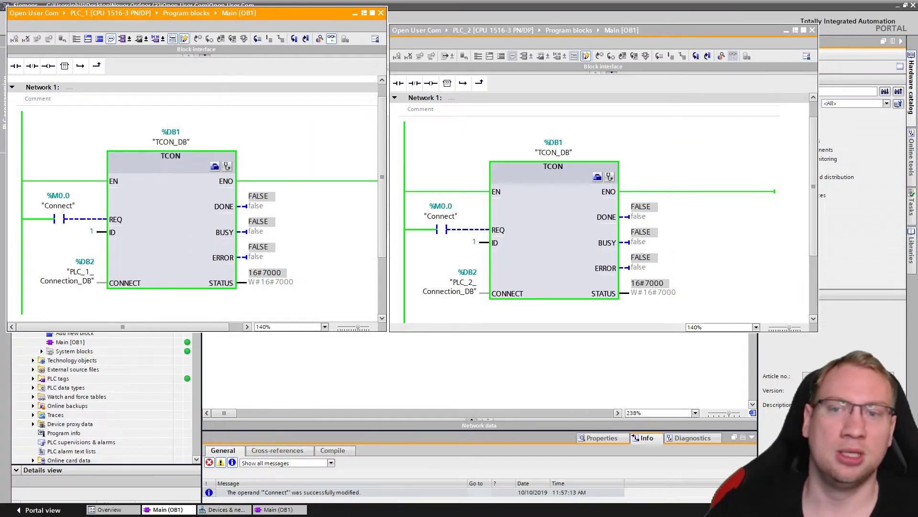
click(454, 217)
right_click(454, 220)
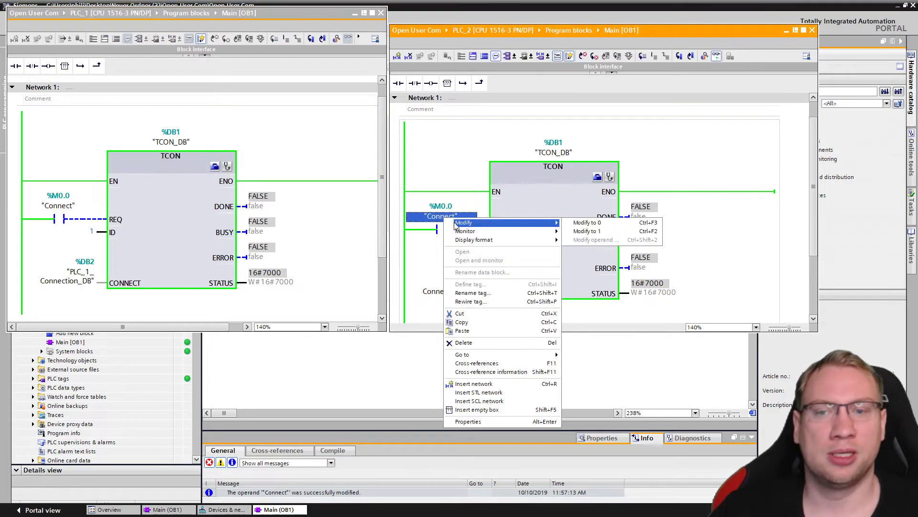
click(596, 232)
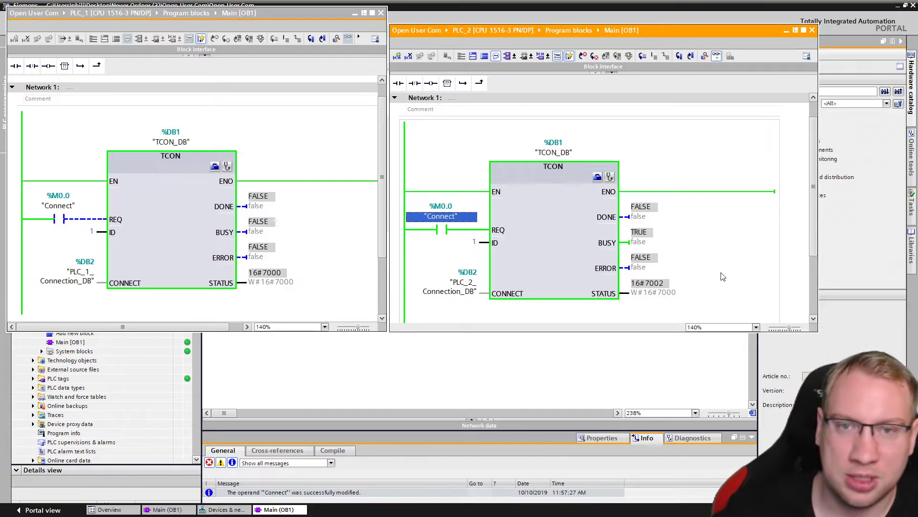
Examine the REQ input and the DONE and BUSY outputs of PLC_2's TCON block, and modify its Connect tag to 0.
click(579, 201)
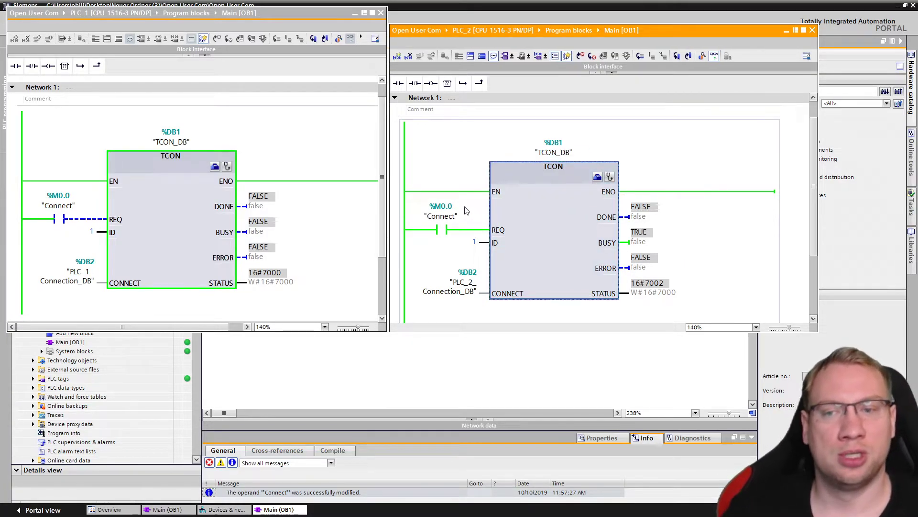
click(626, 245)
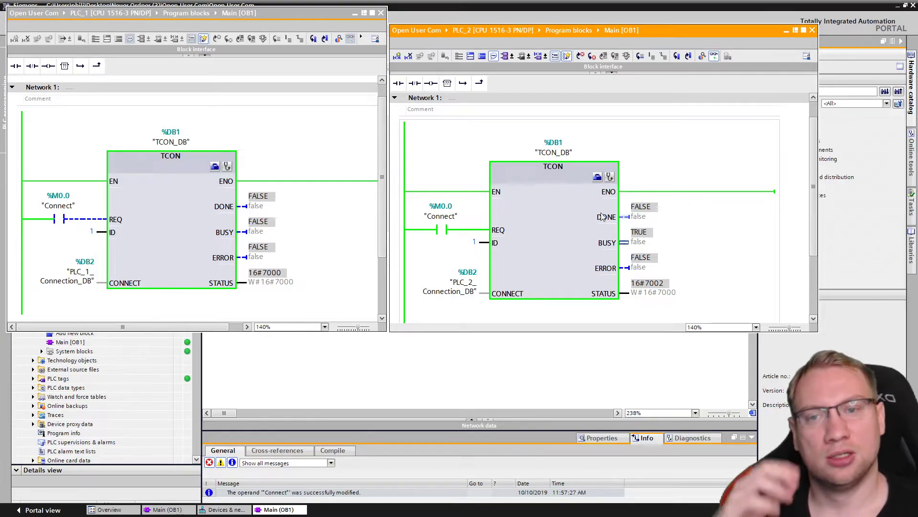
click(516, 228)
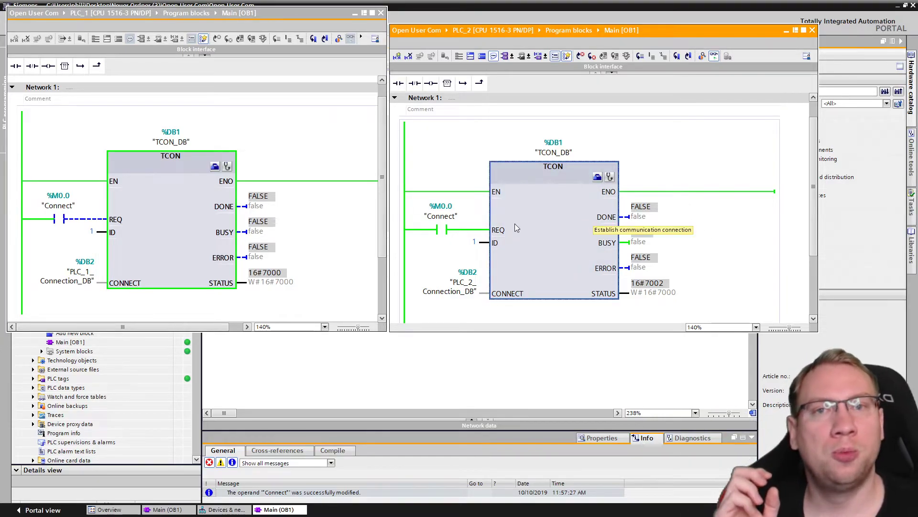
right_click(437, 219)
mouse_move(497, 230)
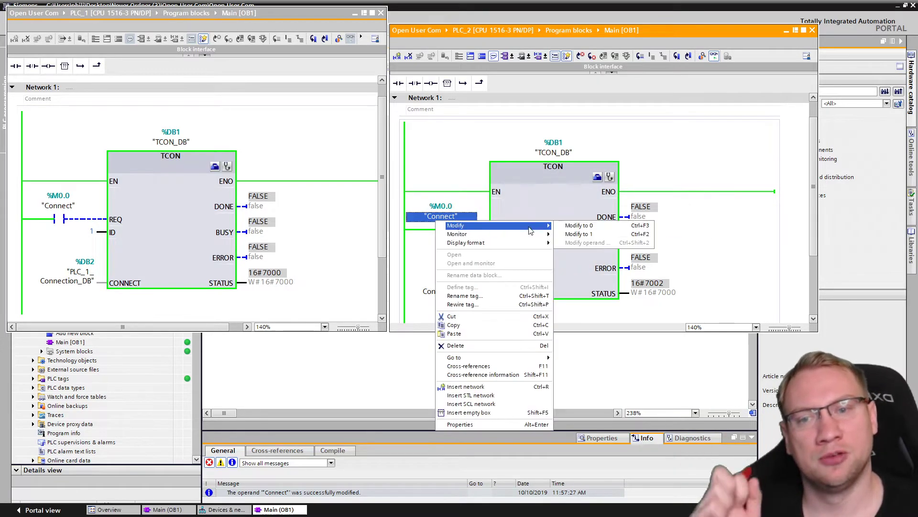
click(597, 225)
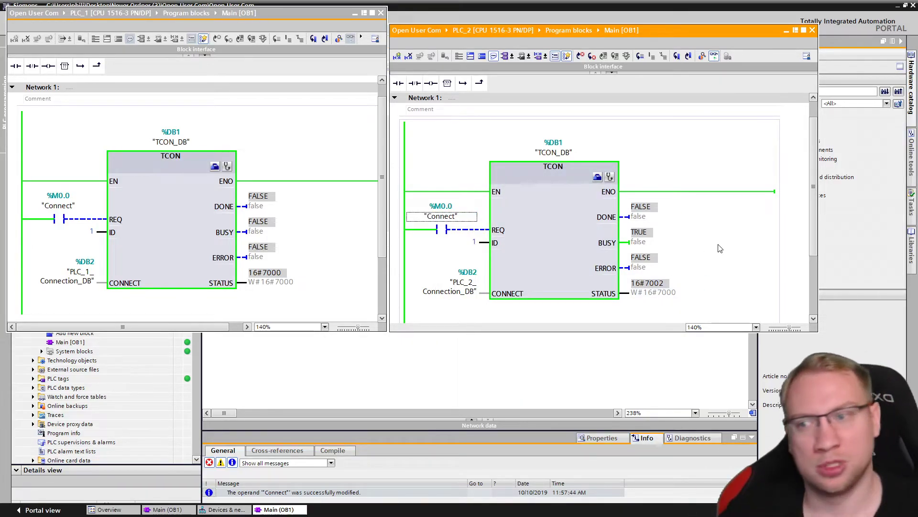
Move PLC_2's block window clear of PLC_1's, and modify PLC_1's Connect tag to 1 and back to 0.
drag(481, 31, 536, 25)
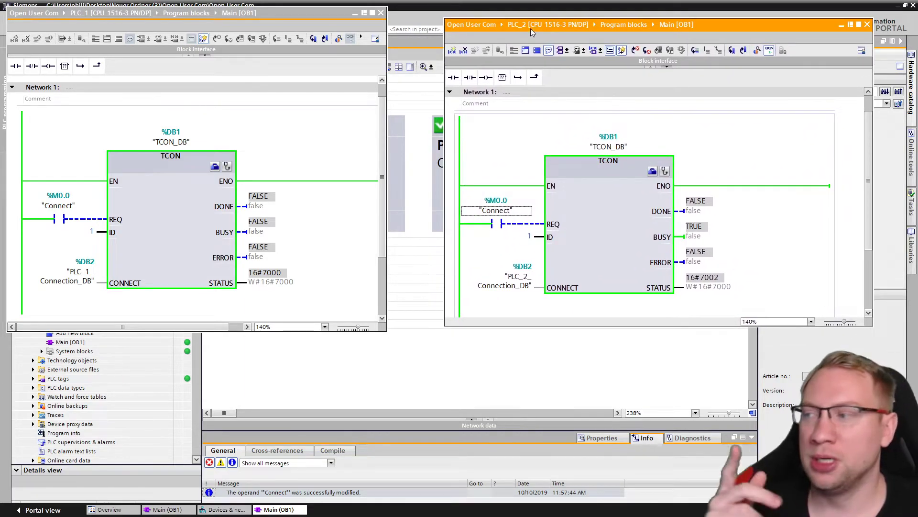
right_click(68, 212)
mouse_move(158, 214)
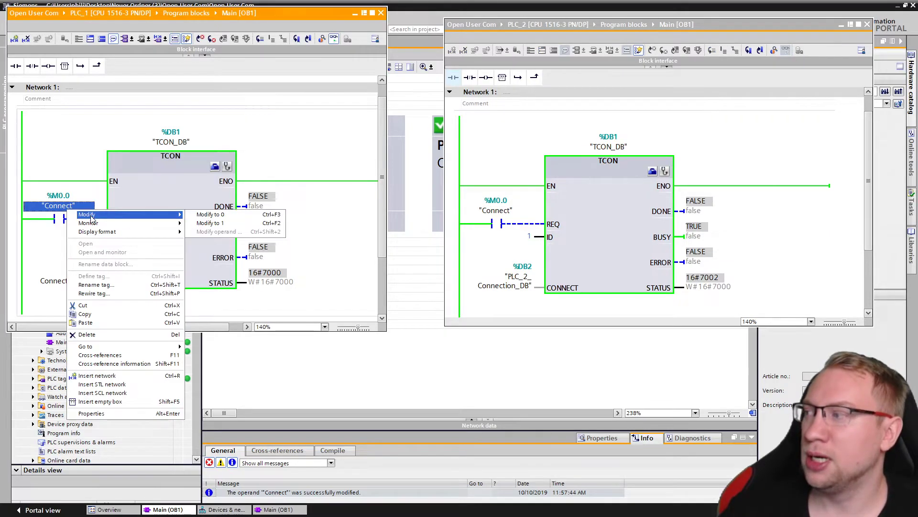
click(262, 224)
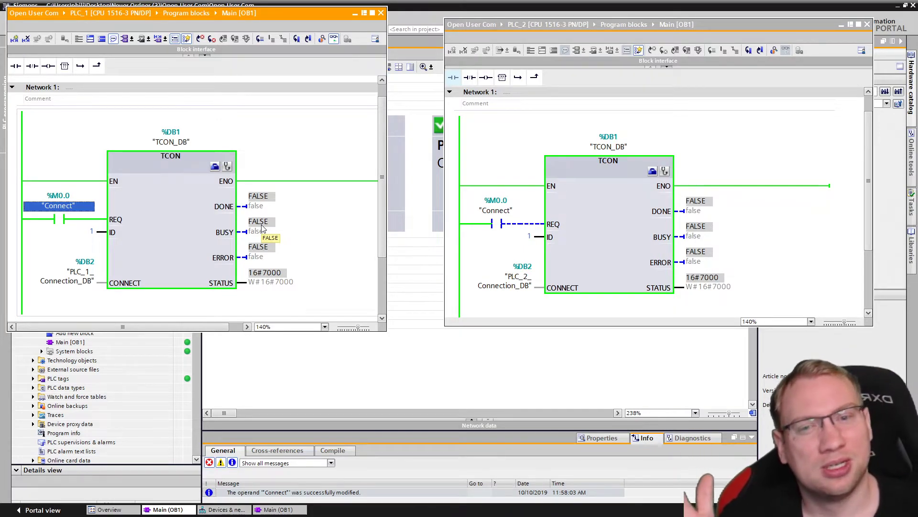
right_click(61, 211)
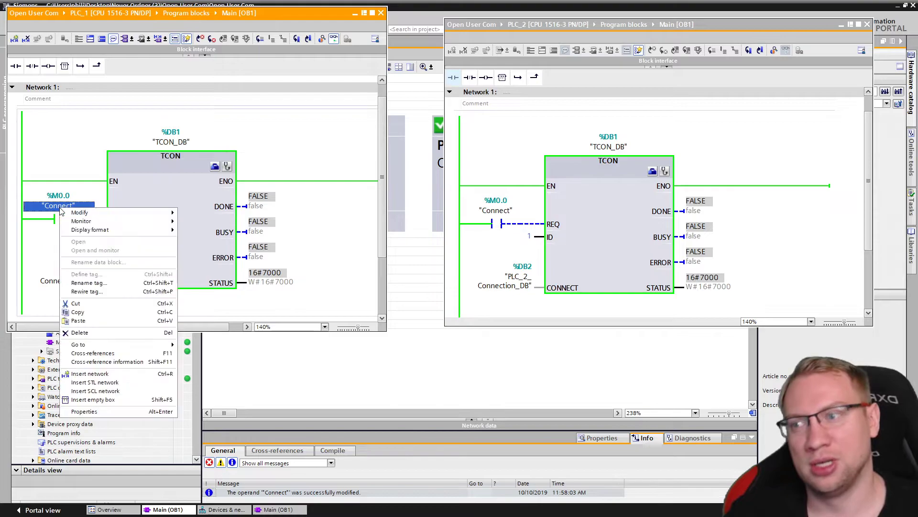
mouse_move(83, 214)
click(204, 212)
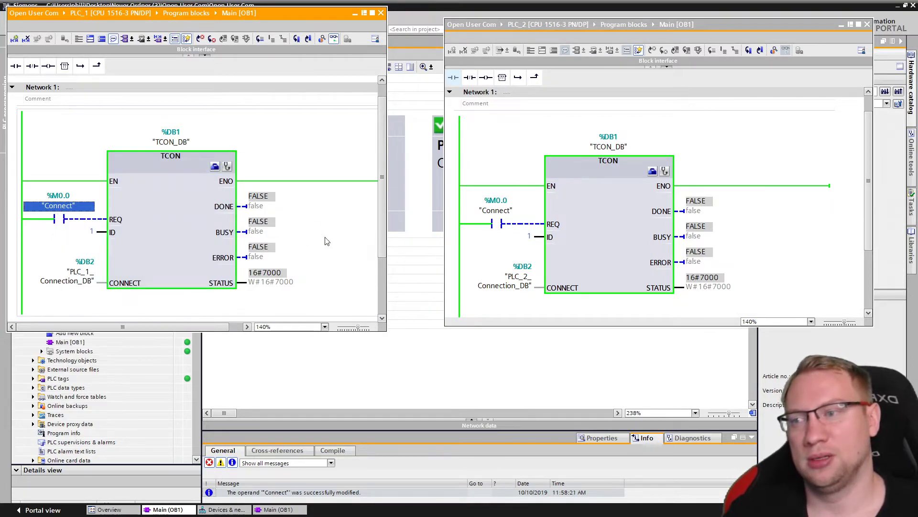
Dock both Main [OB1] windows back into the editor area and go offline from PLC_2 and PLC_1.
click(363, 17)
click(850, 25)
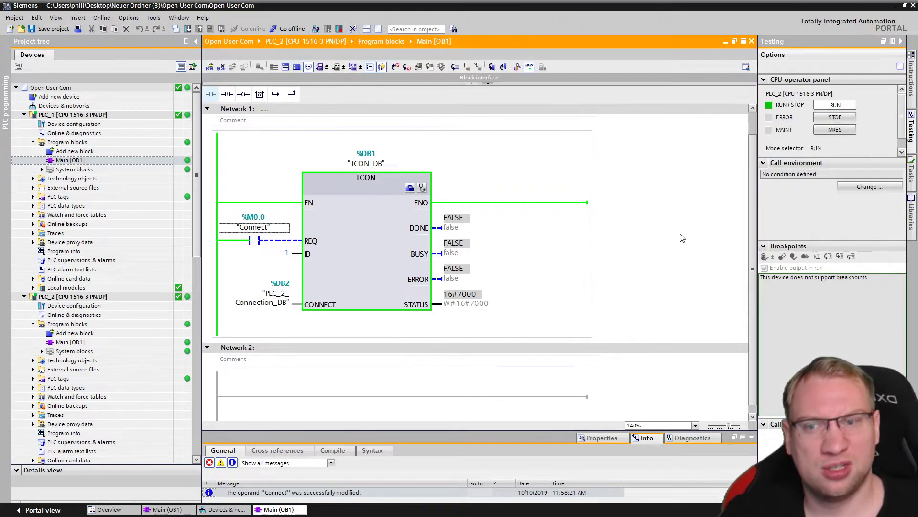
click(274, 30)
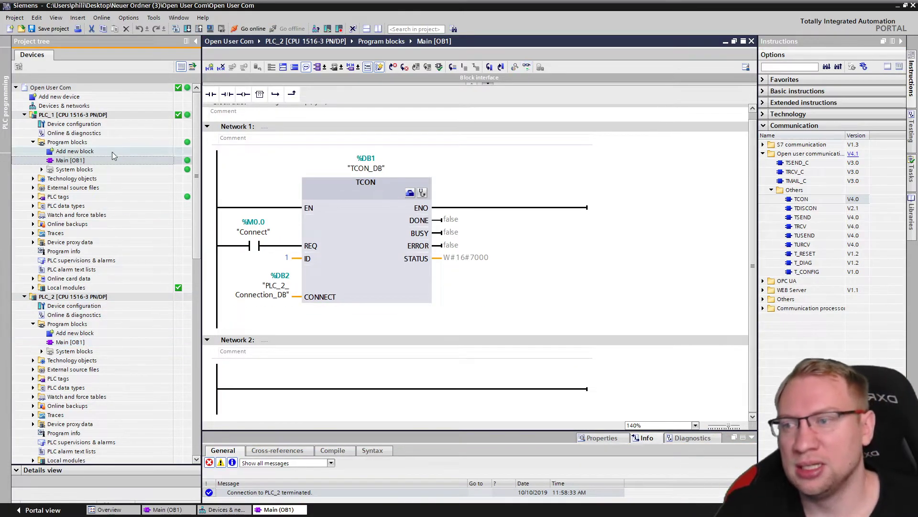
click(111, 115)
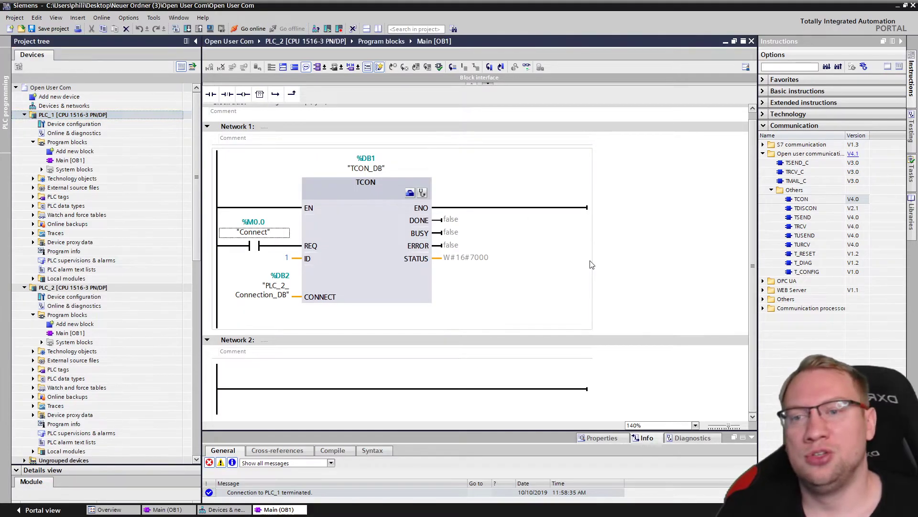
Insert a set coil and a normally open contact into Network 2 of PLC_2's Main [OB1].
click(334, 388)
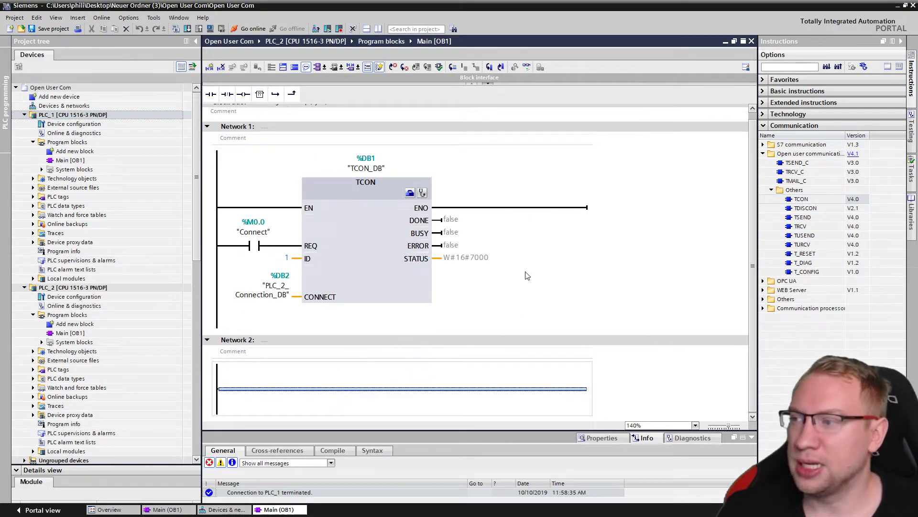
click(763, 91)
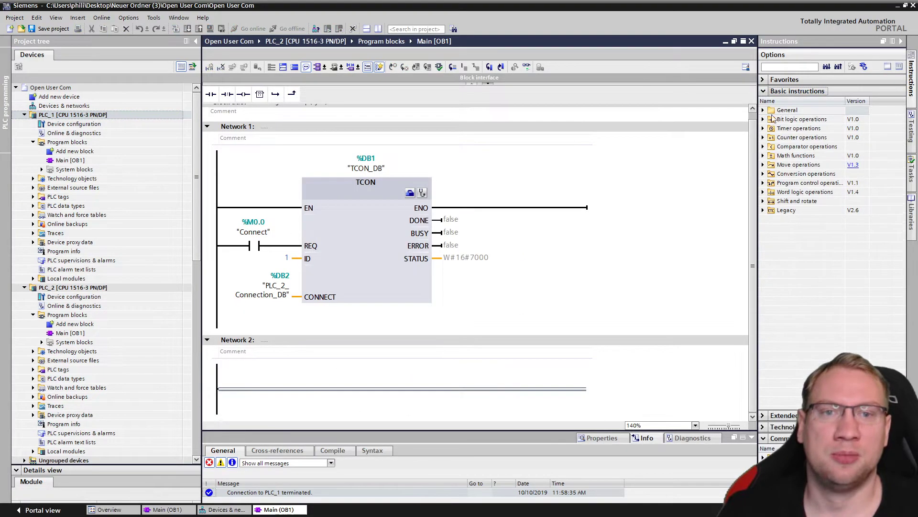
click(764, 119)
mouse_move(792, 183)
mouse_down()
mouse_move(483, 400)
mouse_move(511, 391)
mouse_up()
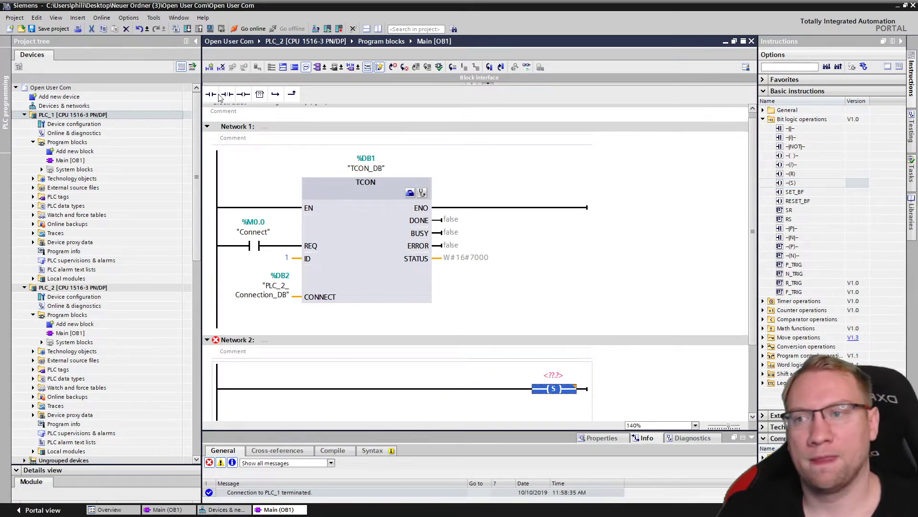
drag(228, 380, 252, 387)
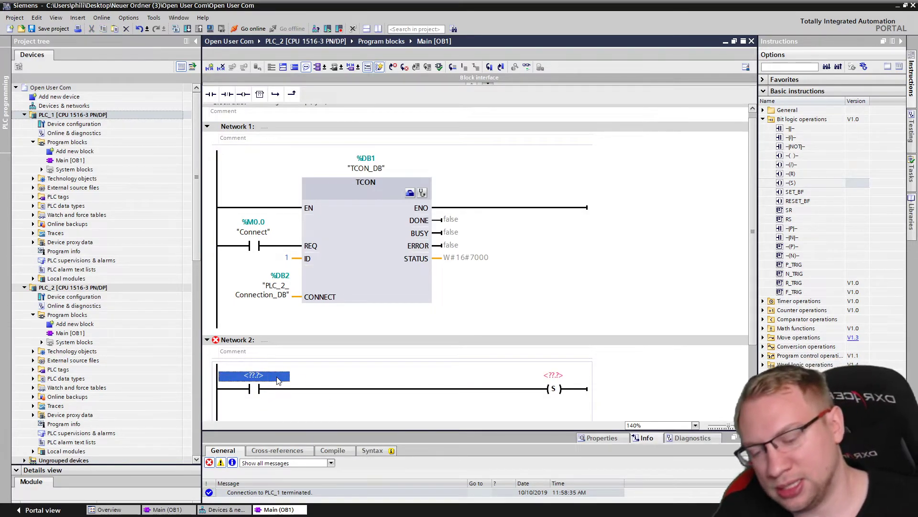
Assign "TCON_DB".DONE to the contact and M0.1 to the set coil in PLC_2's Network 2.
text(tcon)
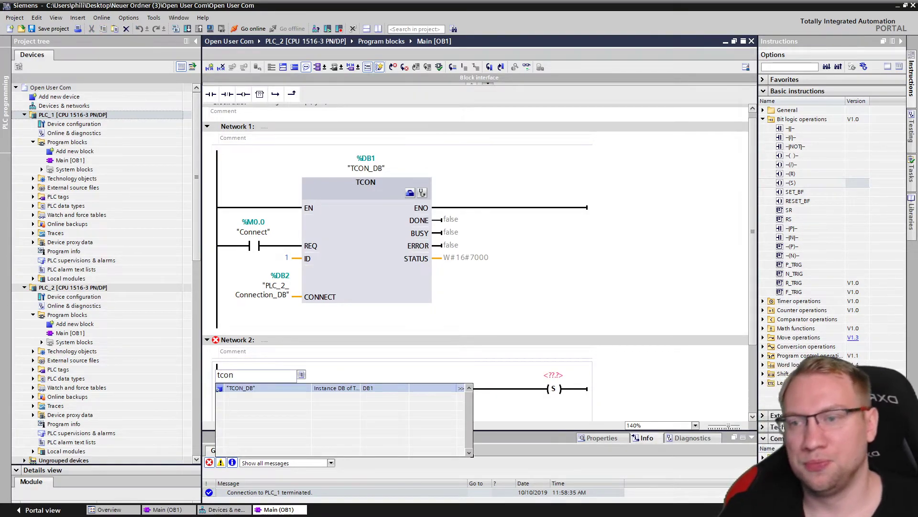
click(245, 388)
text(.)
key(Return)
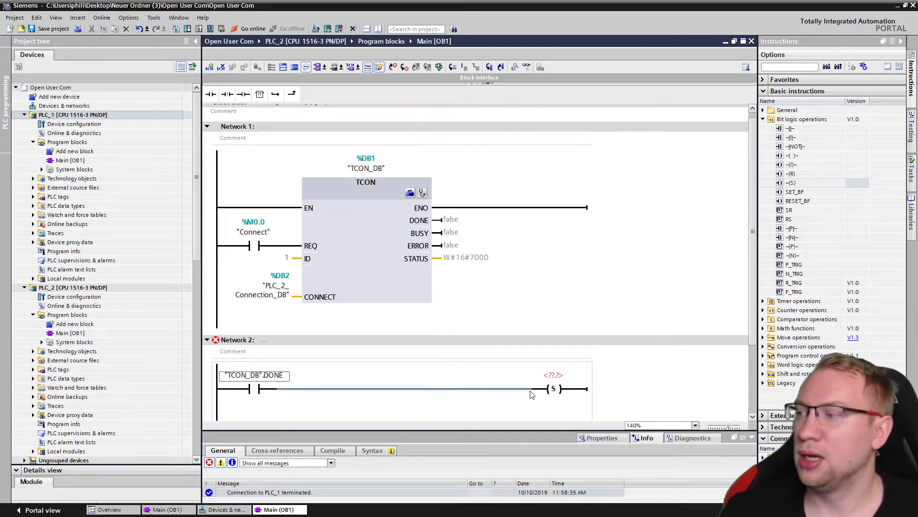
click(553, 375)
text(m0.1)
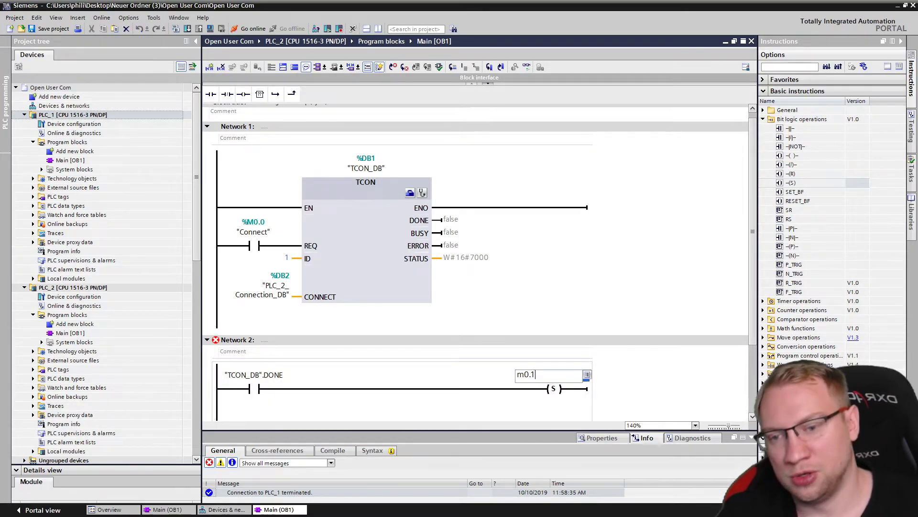
key(Return)
Rename the set coil's M0.1 tag in PLC_2 to Connected.
right_click(553, 382)
click(608, 252)
text(Connected)
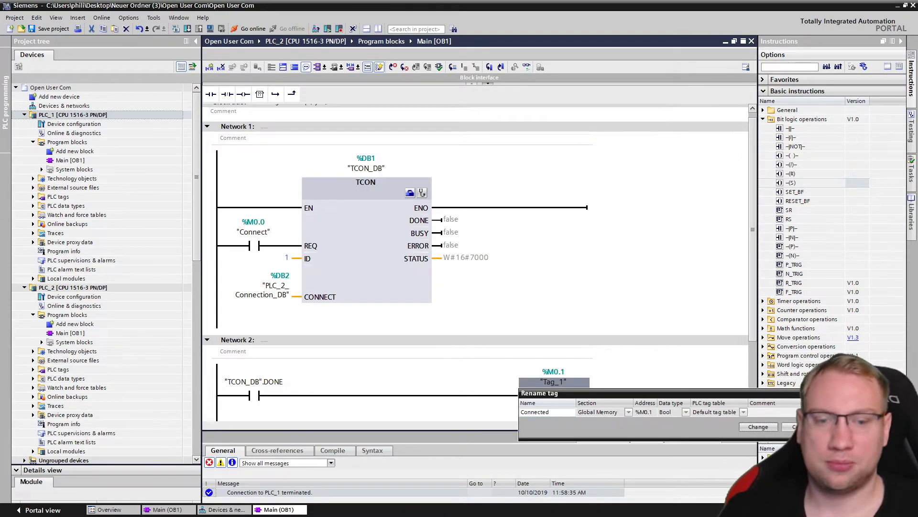
click(761, 427)
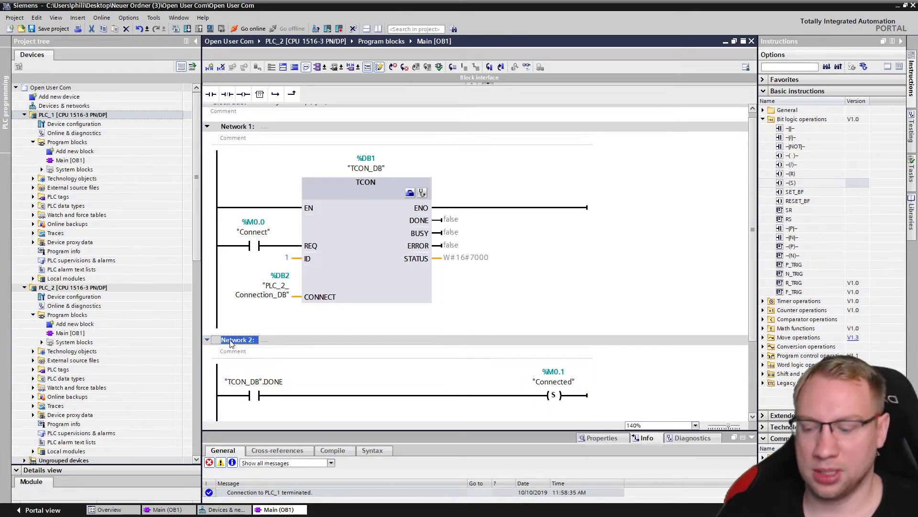
Copy Network 2 from PLC_2 into PLC_1's Main [OB1] and assign M0.1 to its set coil.
click(71, 332)
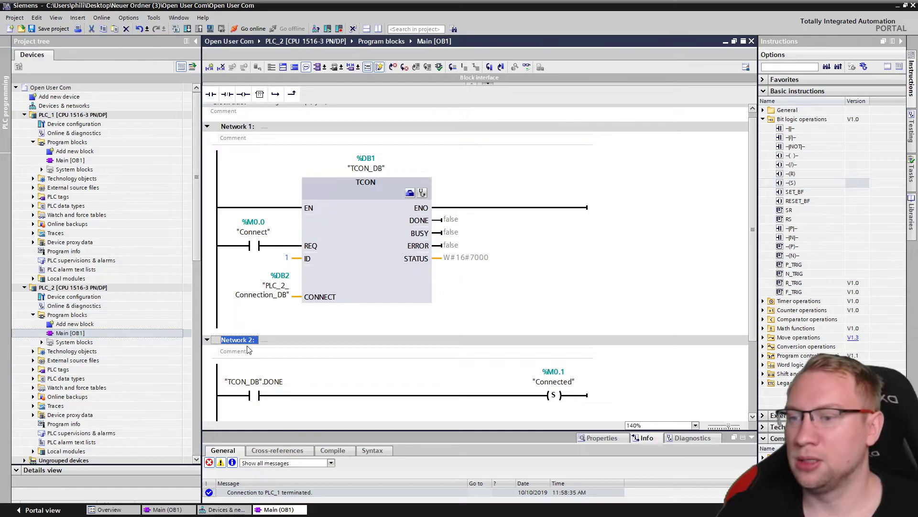
click(70, 160)
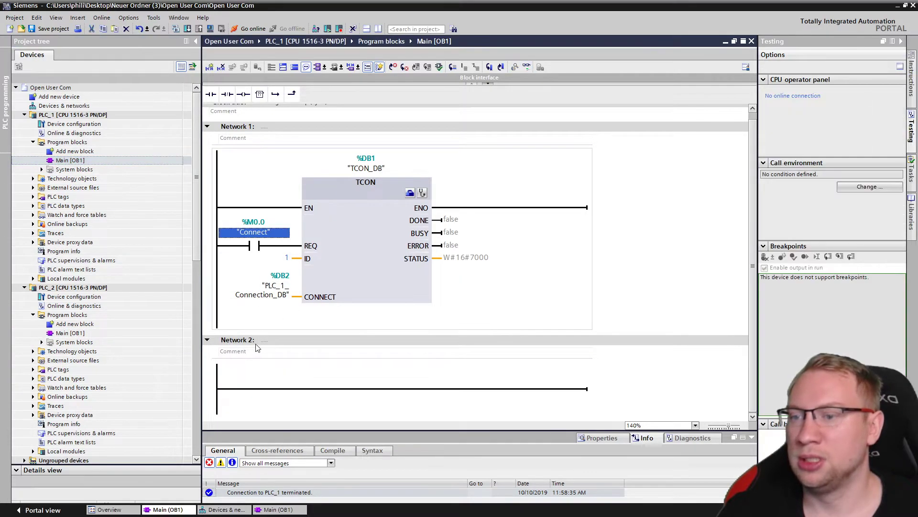
scroll(248, 335, down, 2)
click(249, 316)
double_click(553, 302)
text(m0.1)
key(Return)
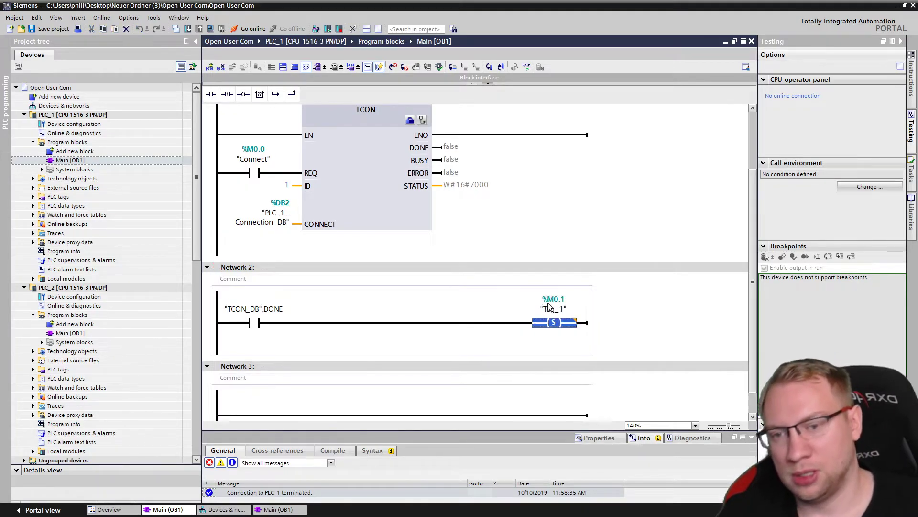
Rename the M0.1 tag on PLC_1's set coil to Connected.
right_click(553, 310)
click(582, 356)
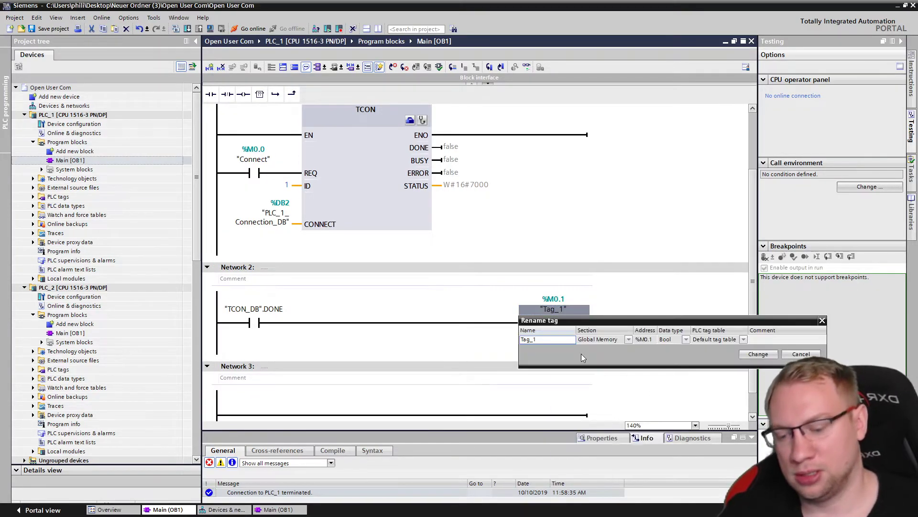
text(Connected)
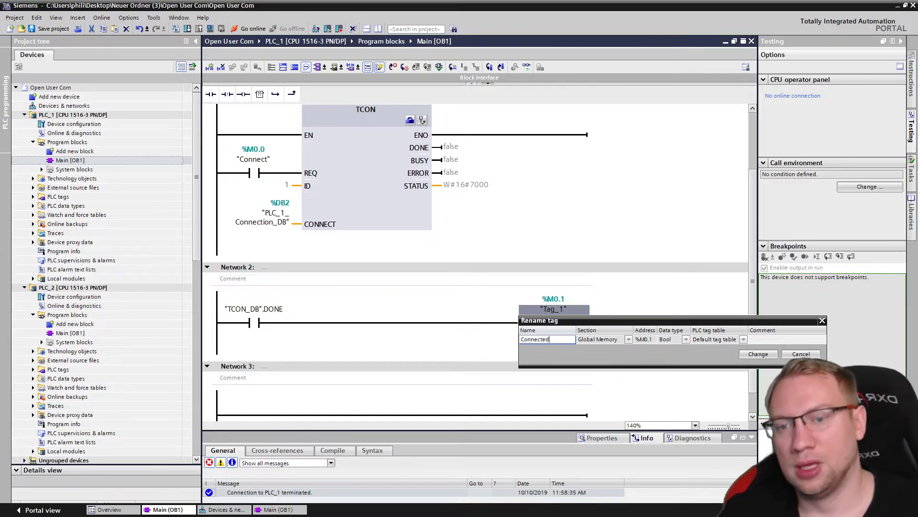
key(Return)
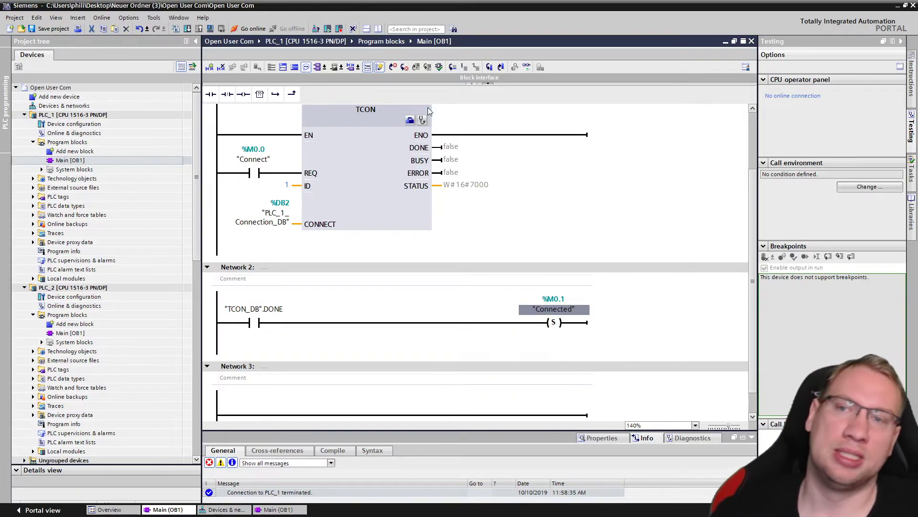
Save the project and download the changed programs to PLC_1 and PLC_2.
click(102, 115)
click(53, 29)
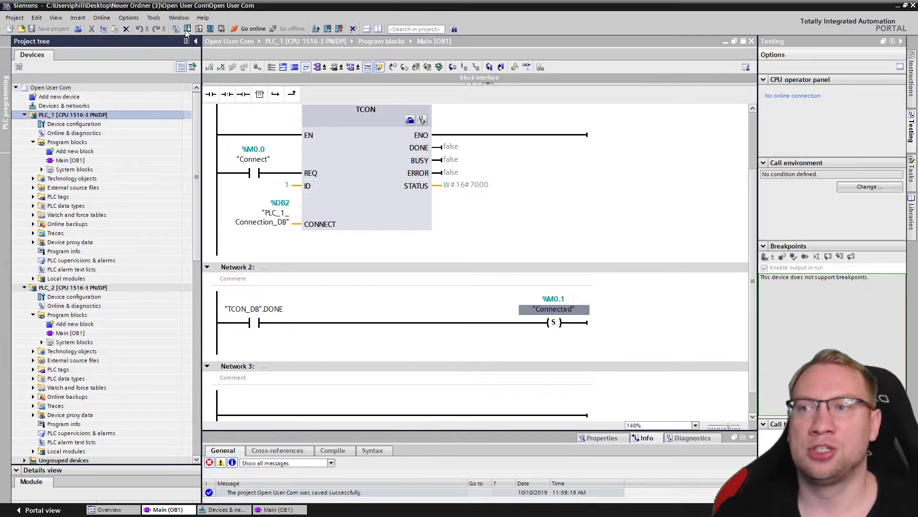
click(574, 356)
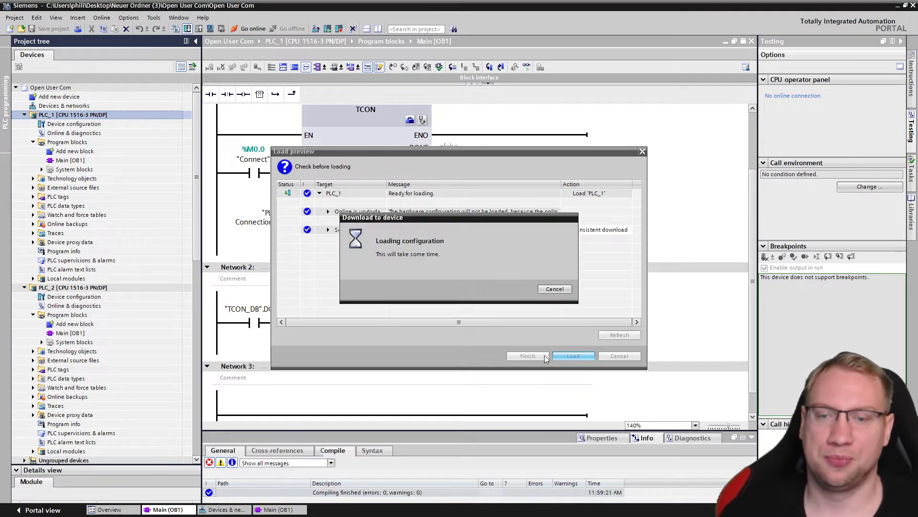
click(526, 356)
click(116, 287)
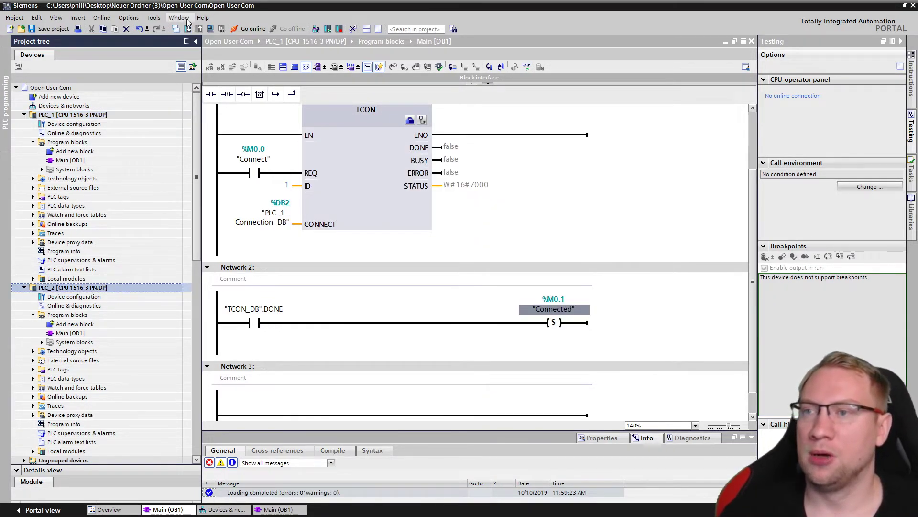
click(583, 358)
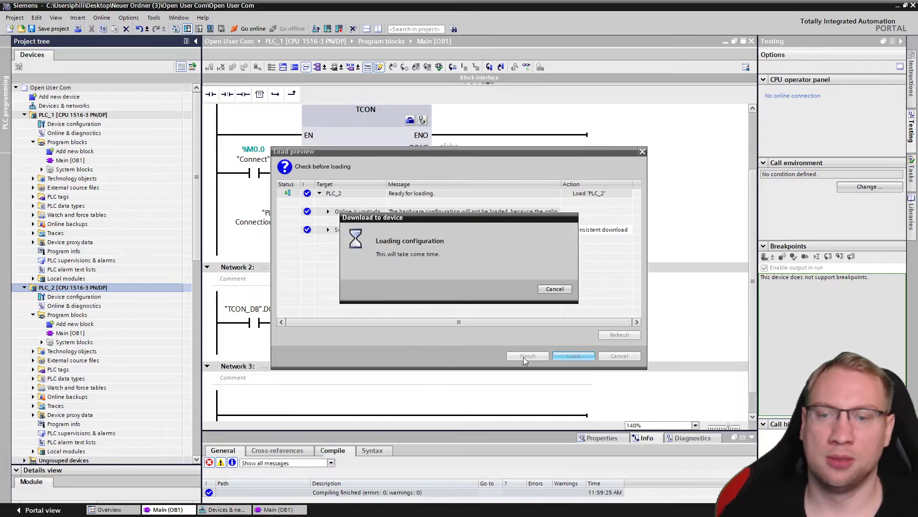
Turn on online monitoring for Main [OB1] of PLC_1 and of PLC_2.
click(662, 180)
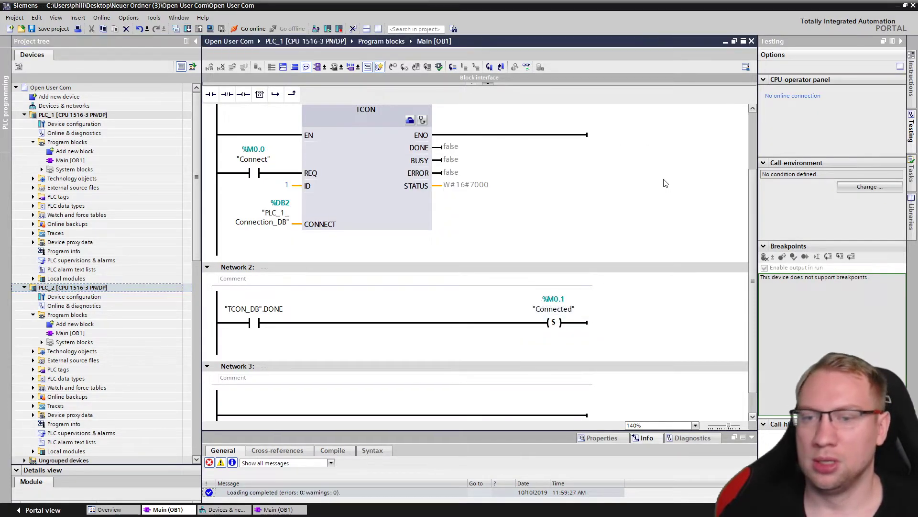
click(526, 68)
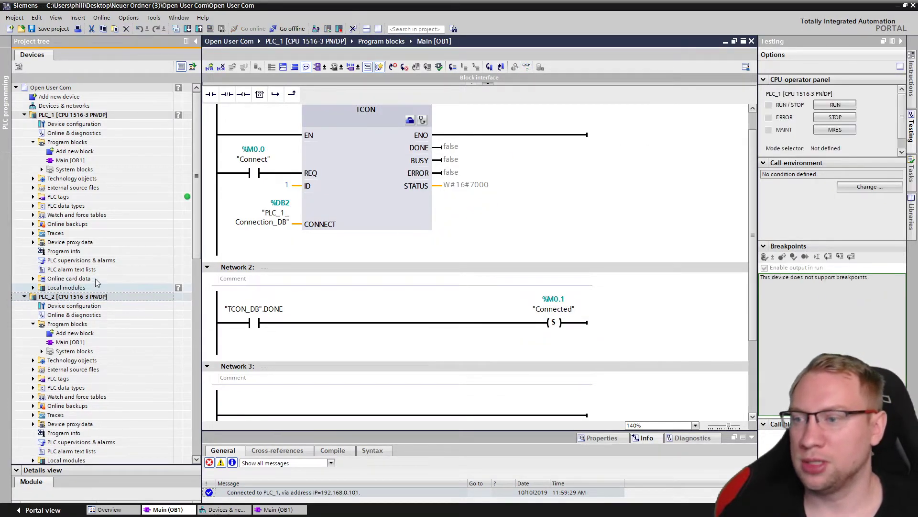
click(62, 343)
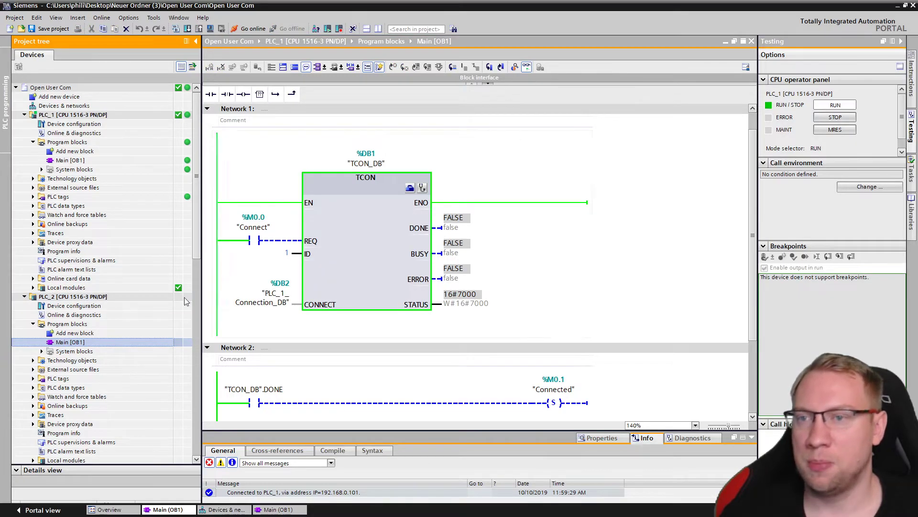
double_click(89, 344)
click(530, 67)
Float the Main [OB1] blocks of both PLCs and place the two windows side by side.
click(727, 42)
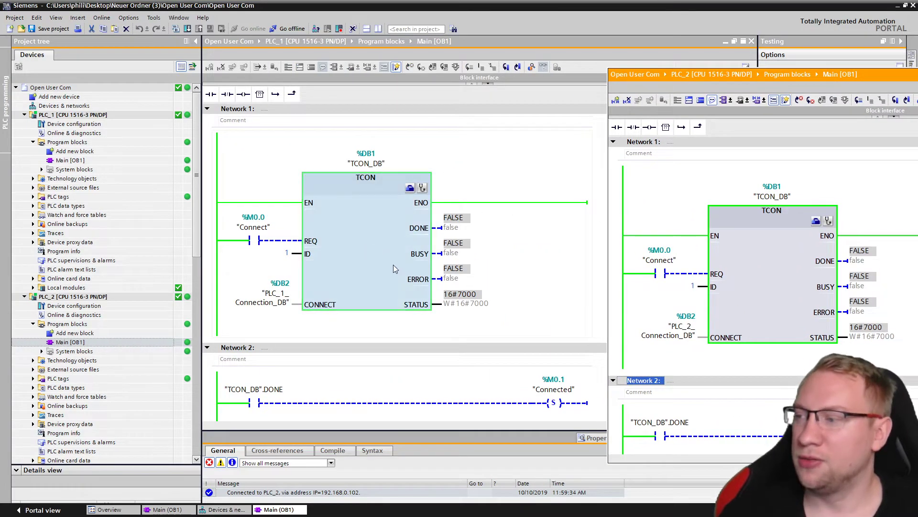
click(569, 78)
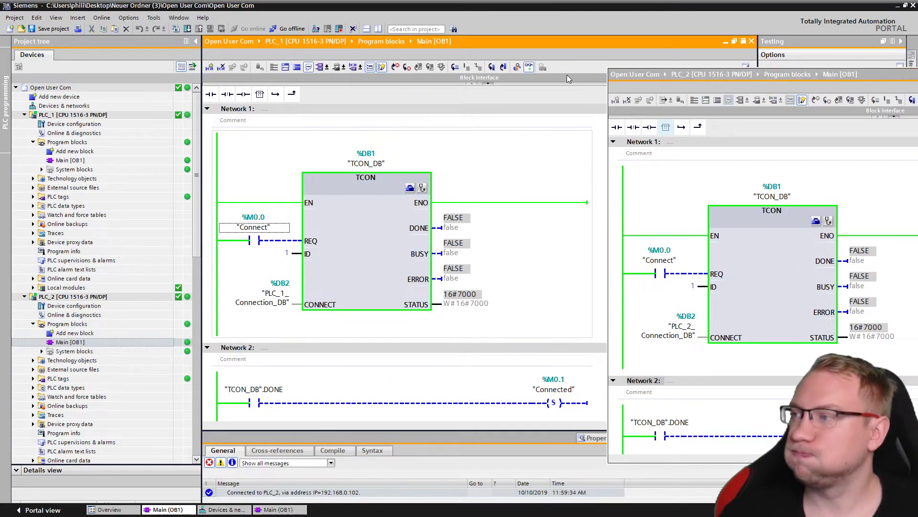
click(736, 42)
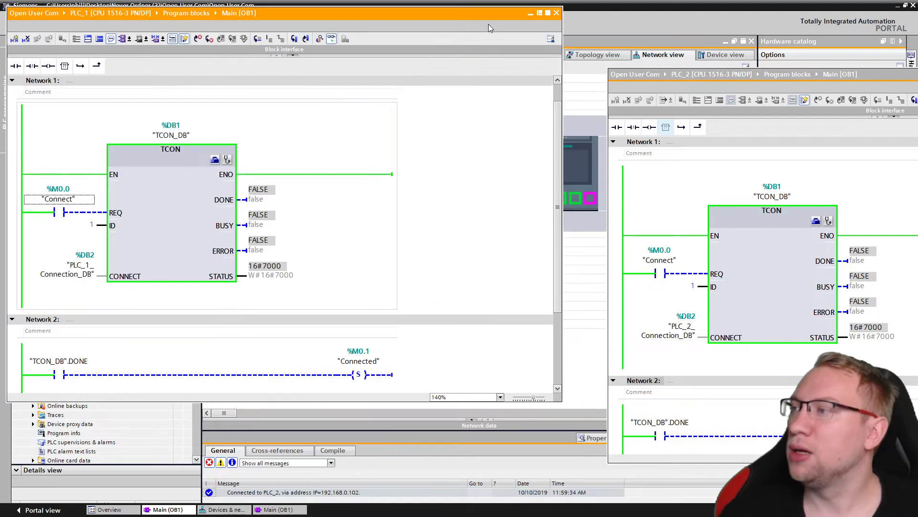
drag(690, 79, 515, 10)
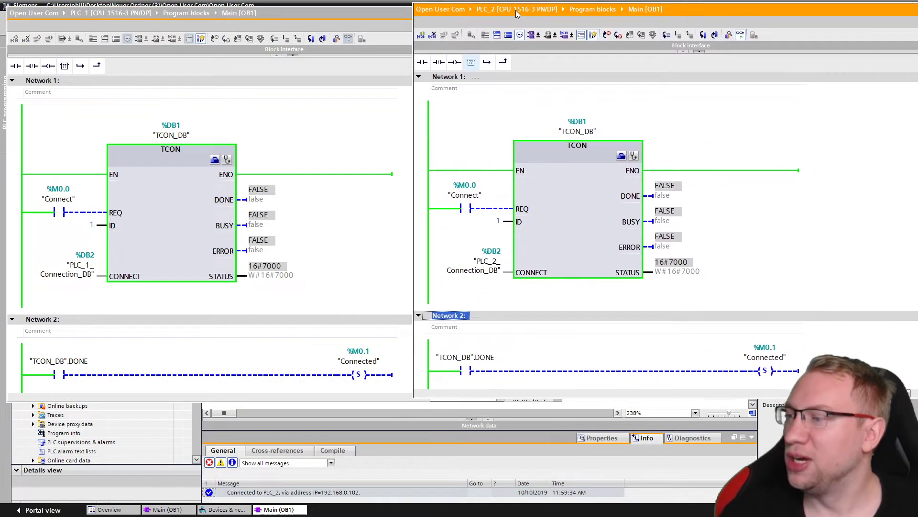
Modify the Connect tag in PLC_2 to 1.
right_click(472, 197)
click(606, 206)
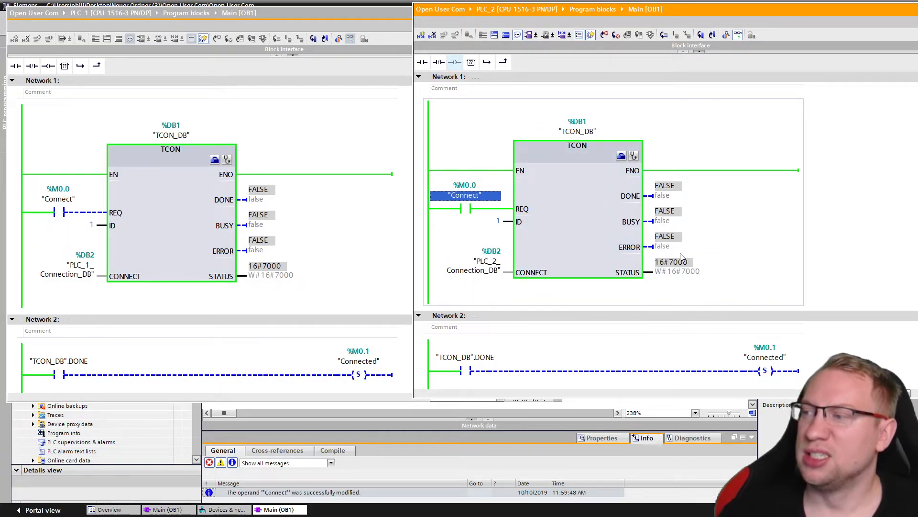
Modify the Connect tag in PLC_2 to 0.
right_click(475, 207)
mouse_move(564, 205)
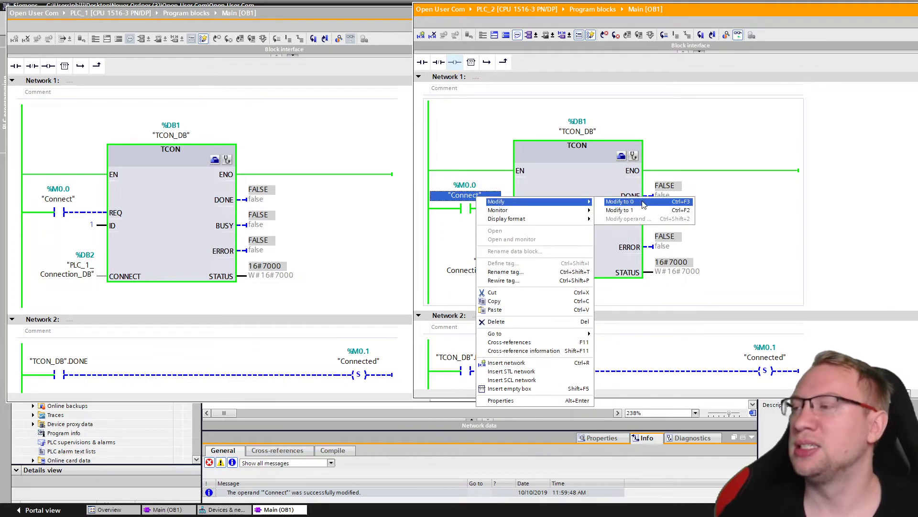
click(617, 203)
Turn off monitoring of Main [OB1] in PLC_1 and PLC_2 and take both controllers offline.
drag(545, 9, 649, 105)
drag(446, 29, 442, 105)
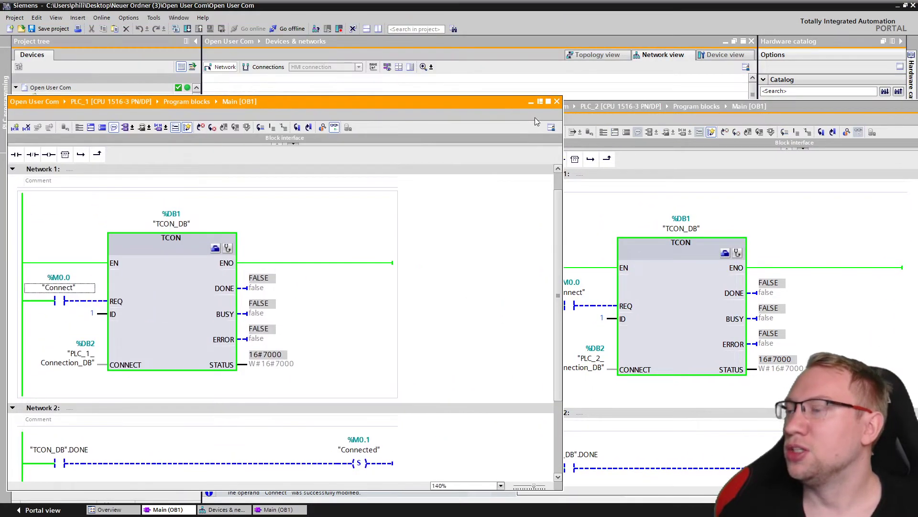
click(334, 127)
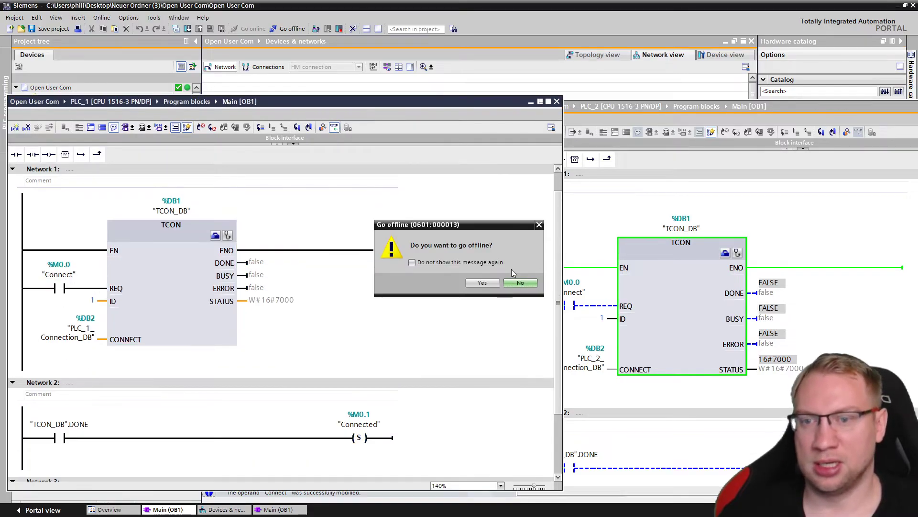
click(482, 283)
click(798, 124)
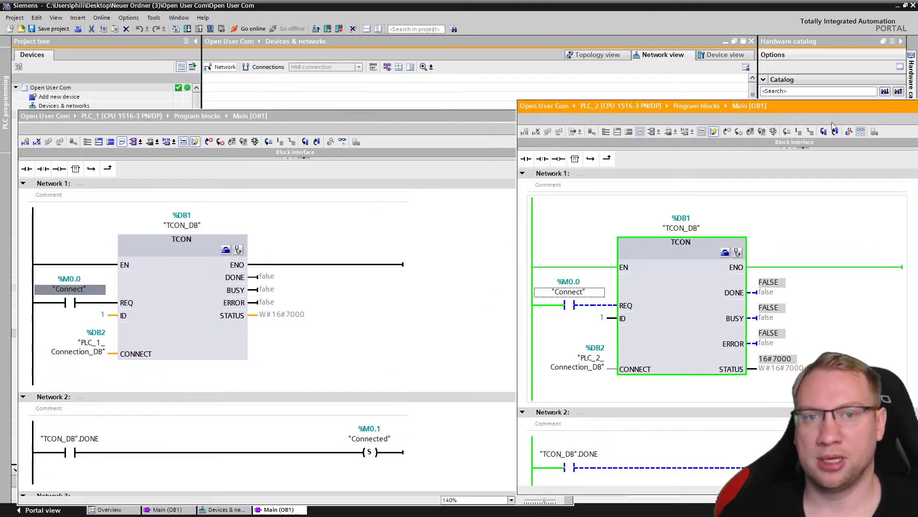
click(845, 132)
click(482, 283)
Dock the floating Main [OB1] windows of both PLCs back into the work area and save the project.
drag(501, 114, 575, 1)
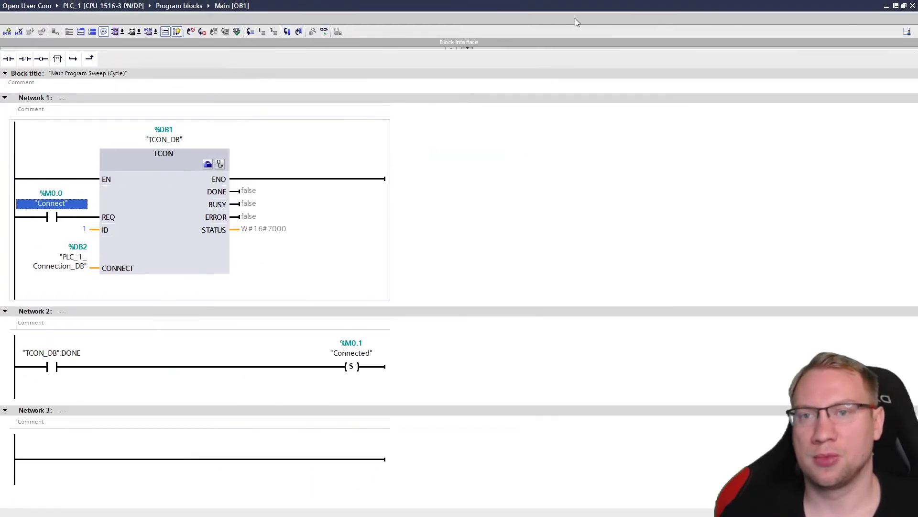
double_click(581, 5)
click(508, 163)
drag(630, 167, 325, 102)
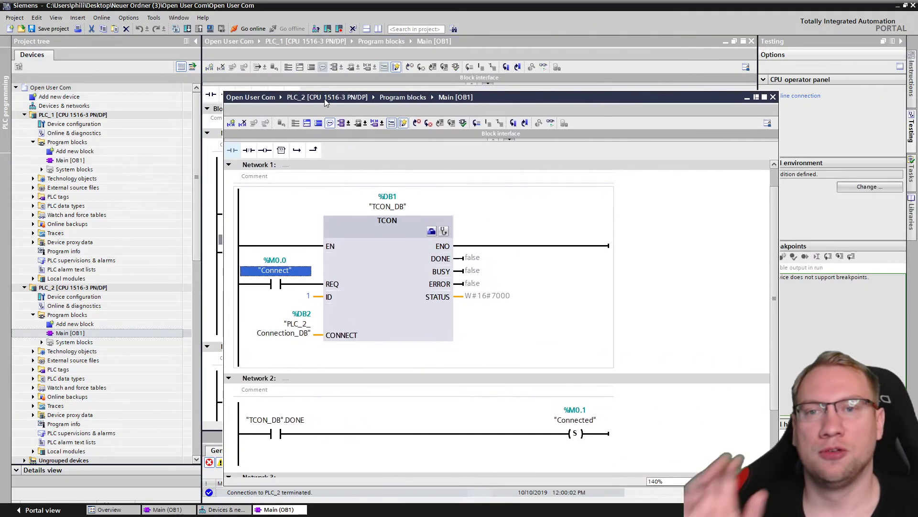
click(764, 97)
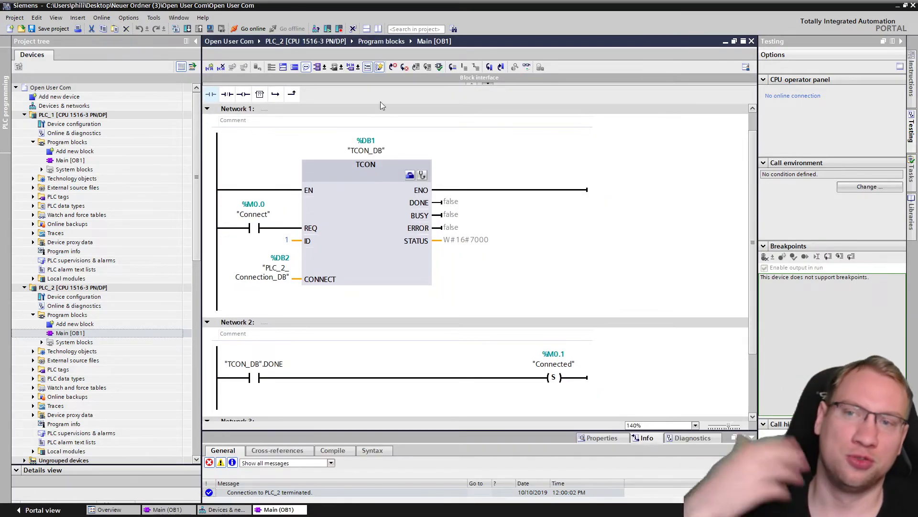
click(51, 29)
click(377, 231)
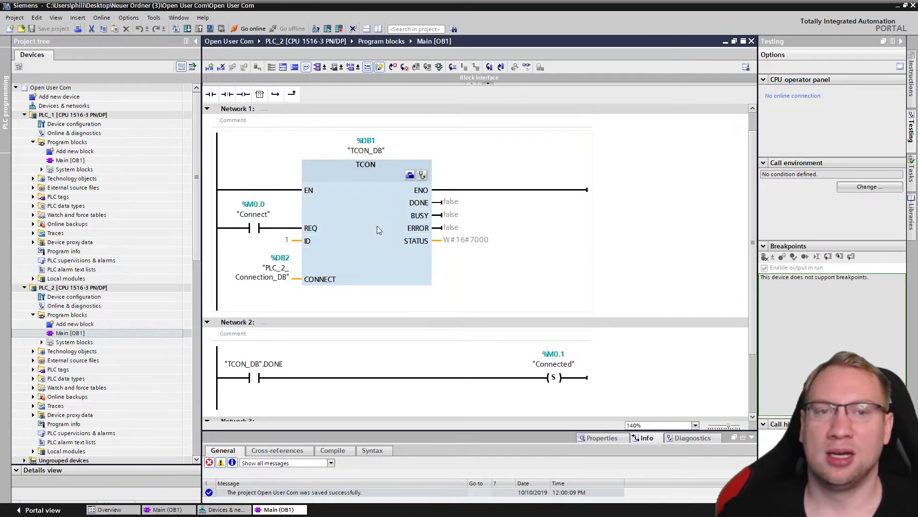
Monitor Main [OB1] of PLC_2 online and reset the PLC_2 memory, allowing the change to STOP.
click(74, 297)
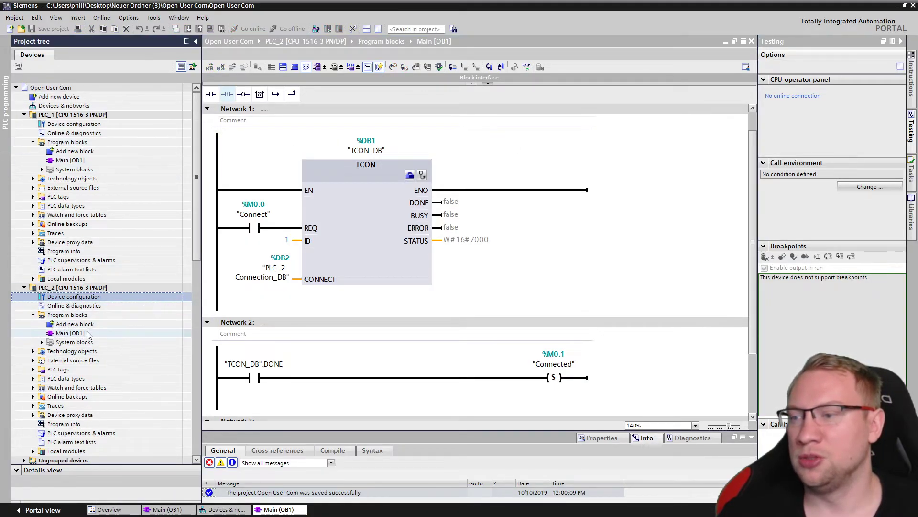
click(600, 147)
click(526, 68)
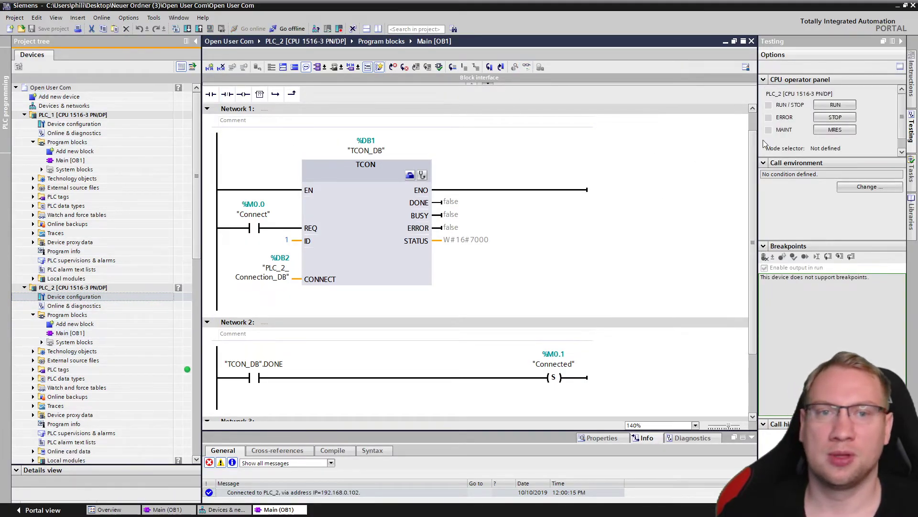
click(836, 132)
click(517, 298)
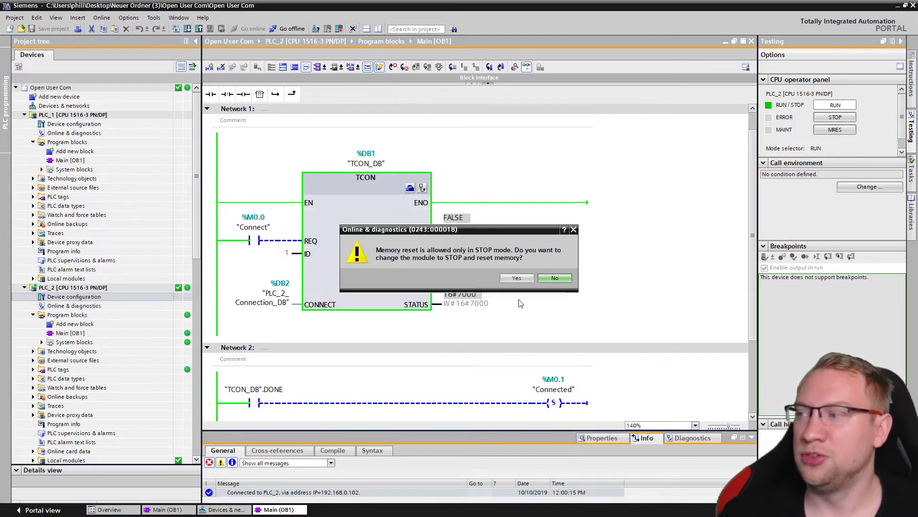
click(518, 279)
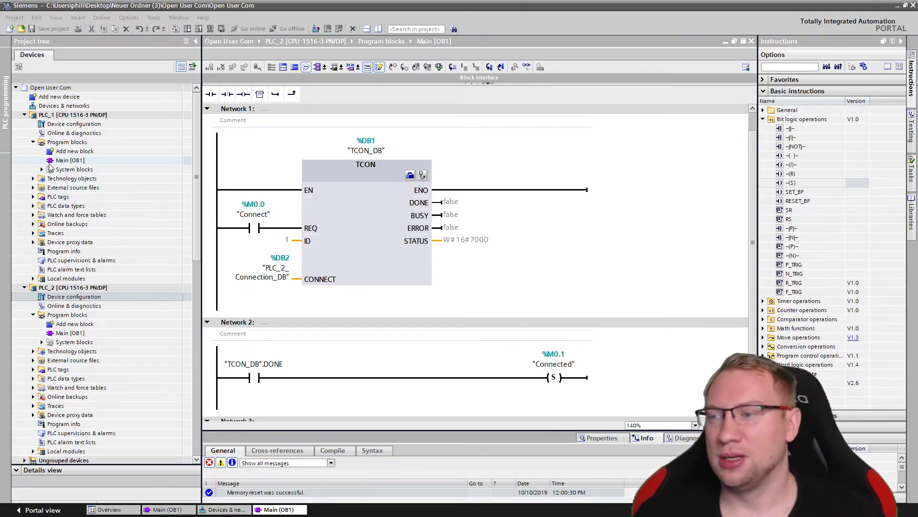
Open Main [OB1] of PLC_1 with monitoring on and reset the PLC_1 memory, allowing the change to STOP.
double_click(70, 160)
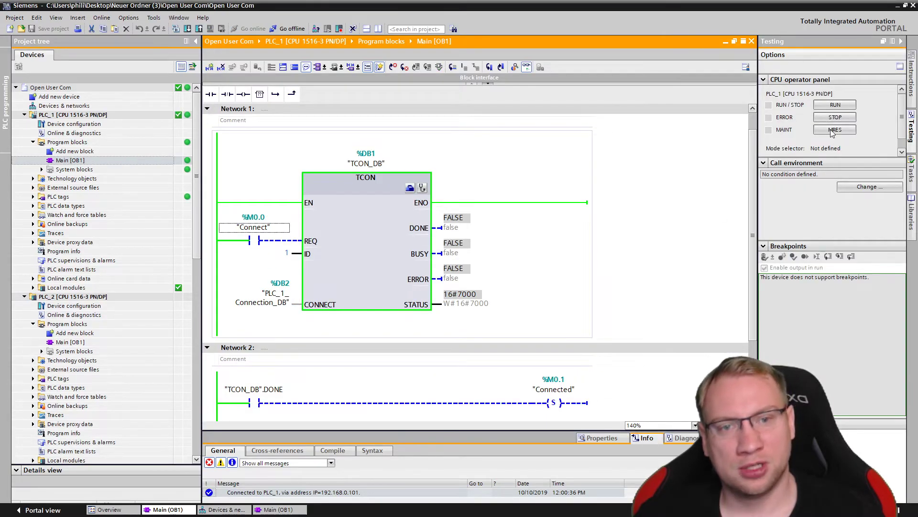
click(830, 130)
click(517, 297)
click(517, 277)
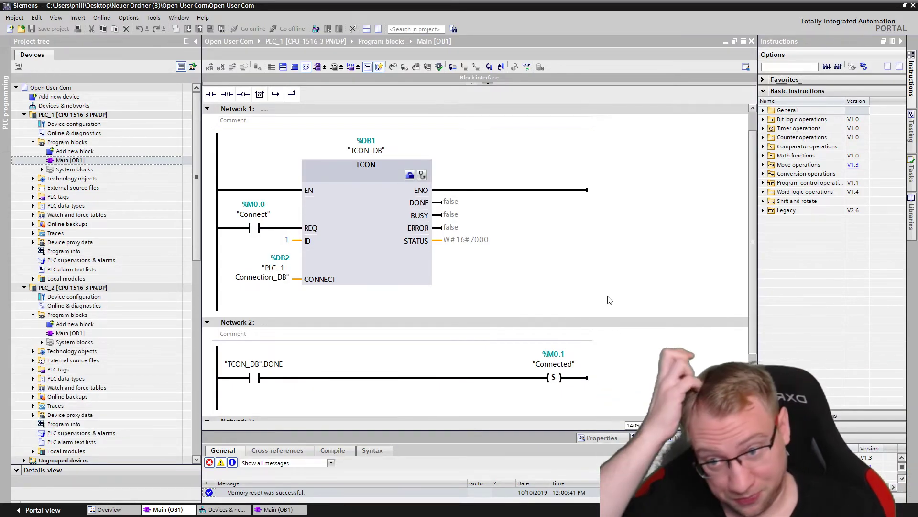
Switch PLC_1 to RUN with monitoring of its Main [OB1] turned on.
click(563, 258)
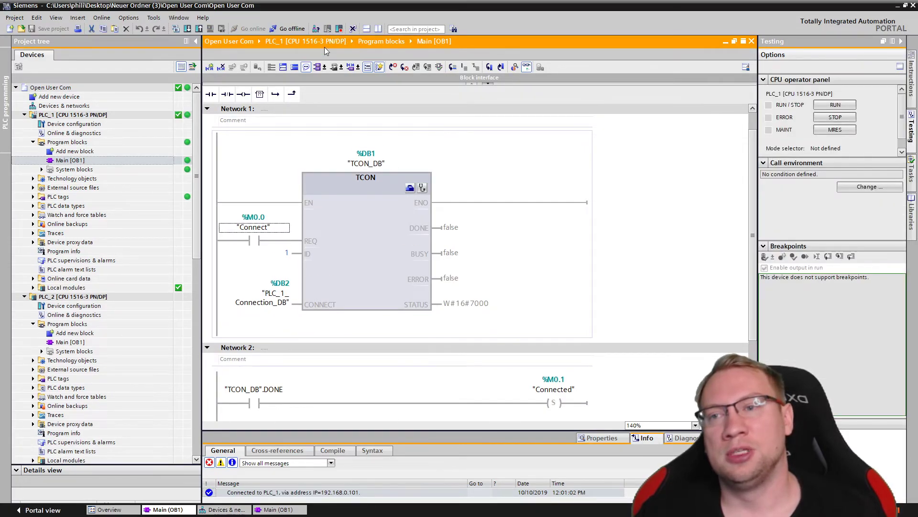
click(835, 105)
click(484, 281)
Open Main [OB1] of PLC_2, turn on monitoring and switch PLC_2 to RUN.
double_click(70, 342)
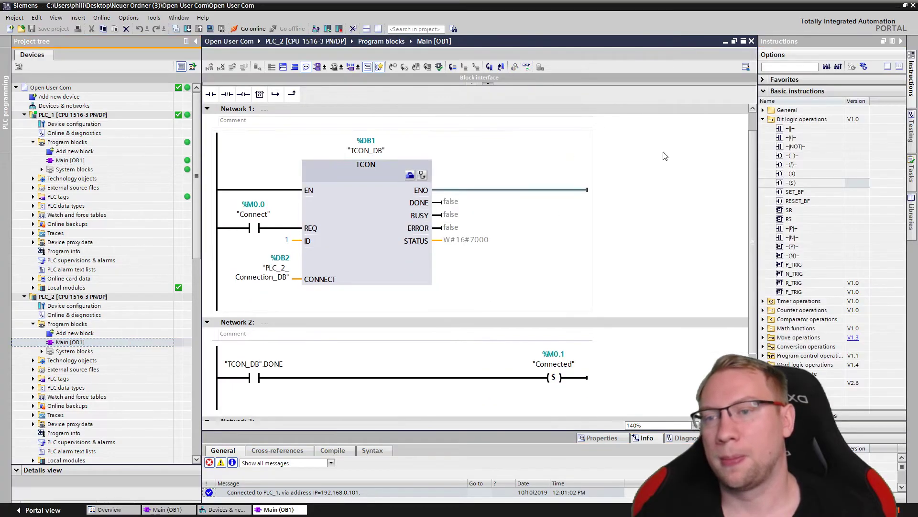
click(911, 126)
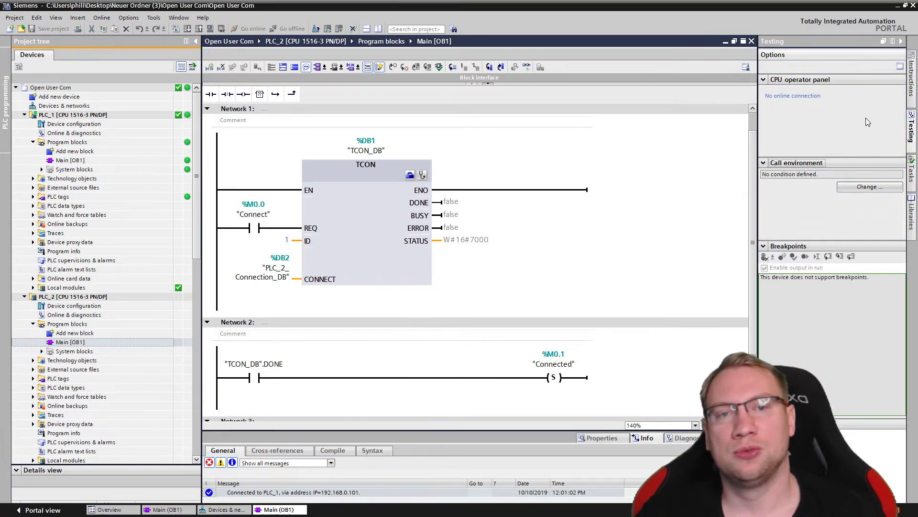
click(526, 67)
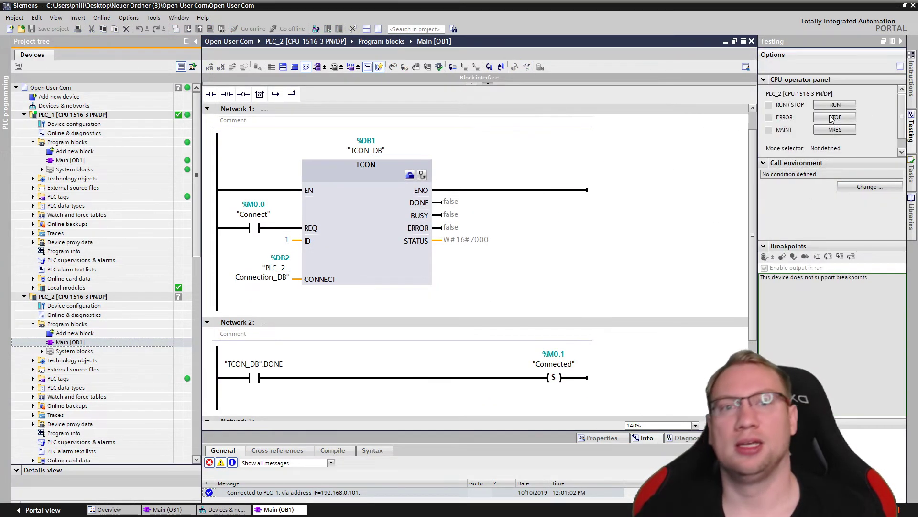
click(835, 105)
click(483, 278)
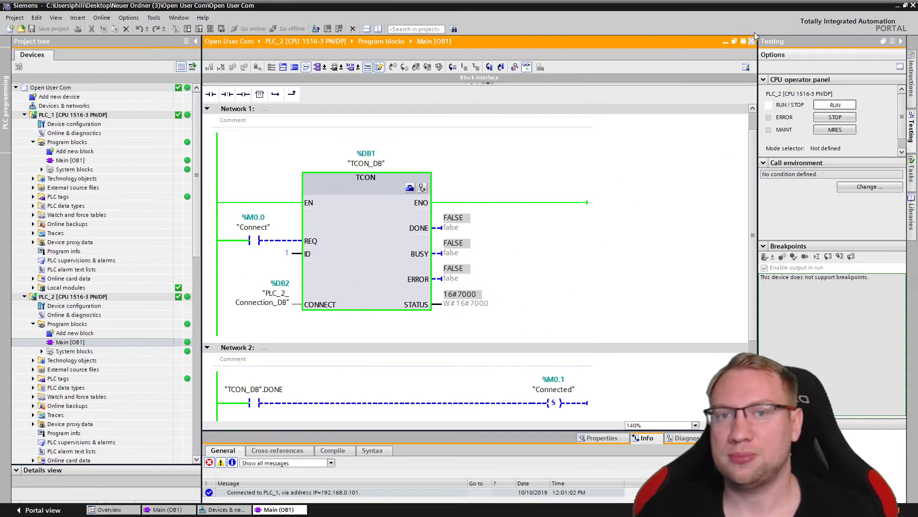
Float the monitored Main [OB1] blocks of PLC_2 and PLC_1 and arrange them with PLC_1 beside PLC_2.
click(735, 41)
mouse_move(453, 27)
mouse_down()
mouse_move(652, 43)
mouse_move(865, 26)
mouse_move(851, 23)
mouse_up()
click(338, 150)
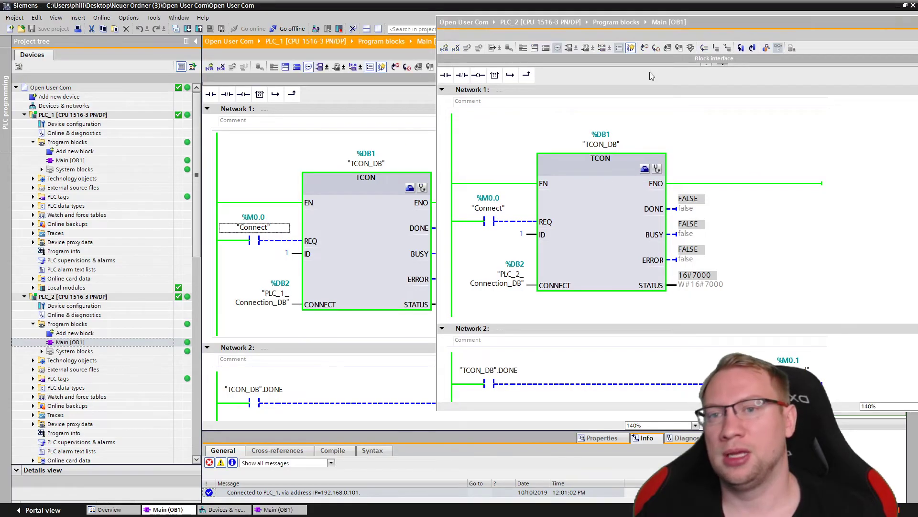
drag(592, 39, 705, 117)
click(735, 42)
drag(550, 25, 516, 10)
drag(675, 130, 529, 17)
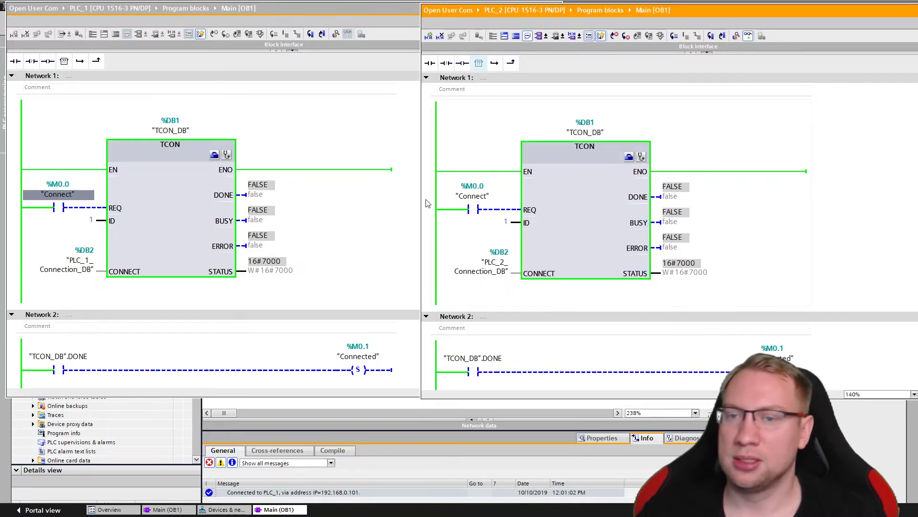
Pulse the Connect tag in PLC_2 by modifying it to 1 and back to 0.
click(469, 195)
right_click(468, 195)
mouse_move(550, 198)
click(628, 207)
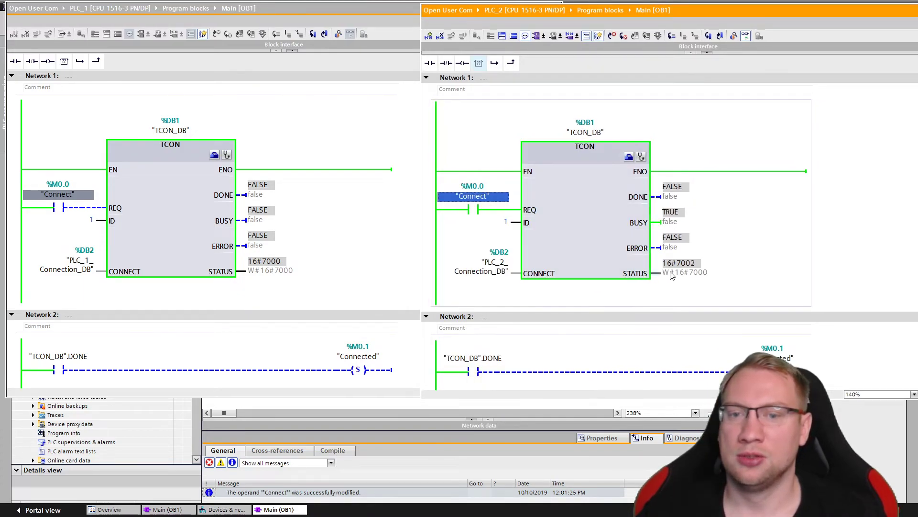
right_click(480, 196)
mouse_move(573, 201)
click(656, 203)
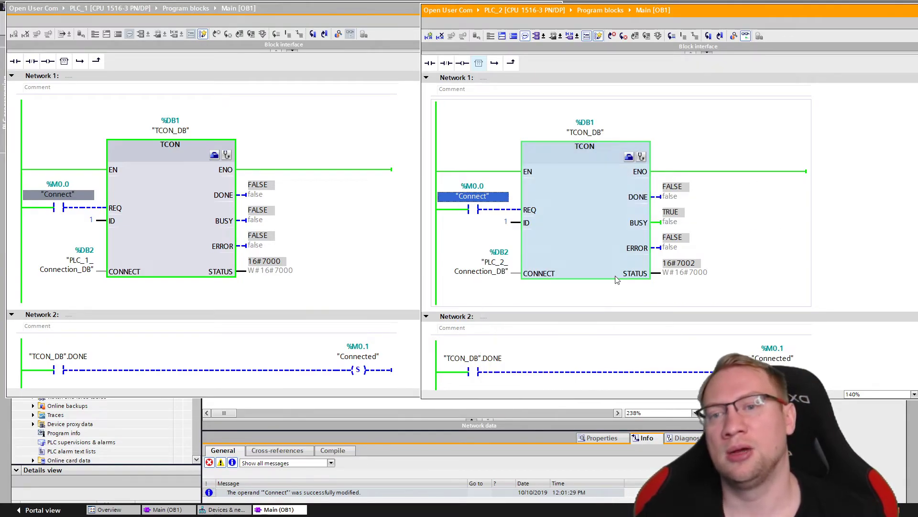
Narrow the PLC_1 window so both programs stay visible and modify the Connect tag in PLC_1 to 1.
right_click(52, 198)
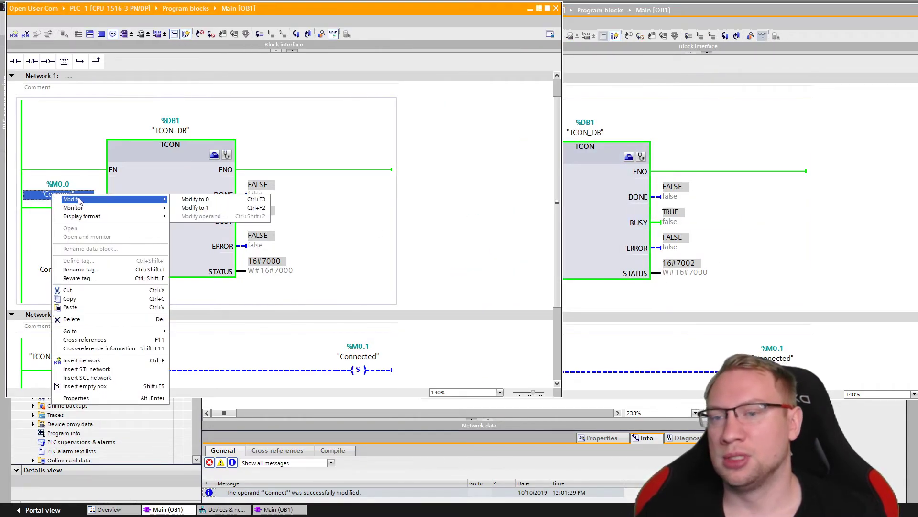
click(394, 236)
drag(565, 285, 422, 284)
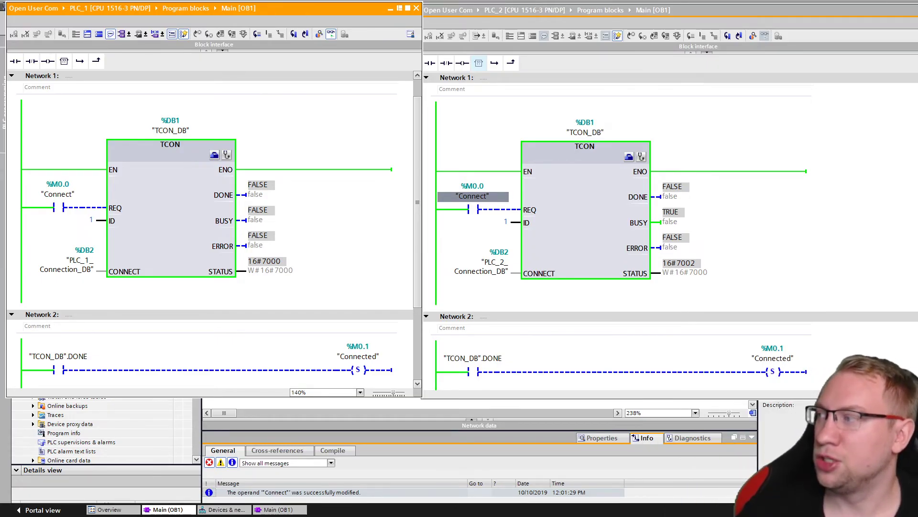
right_click(90, 191)
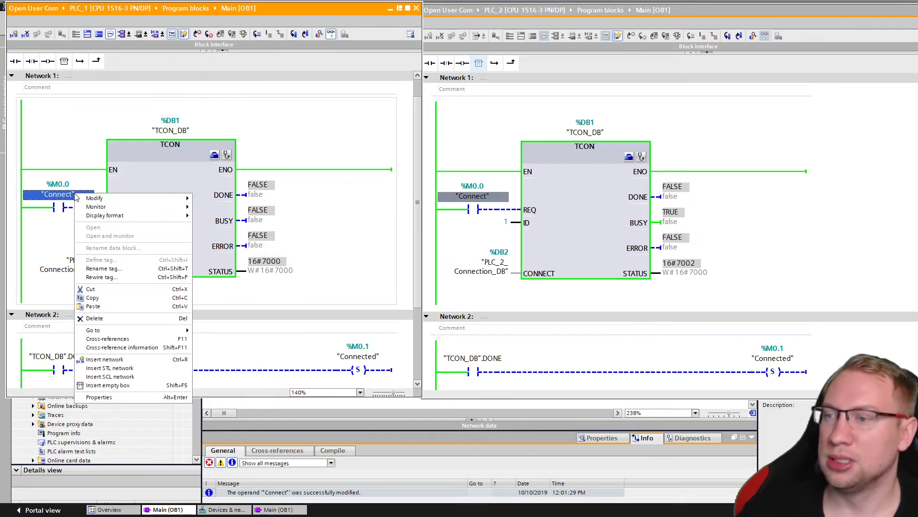
mouse_move(184, 197)
click(252, 209)
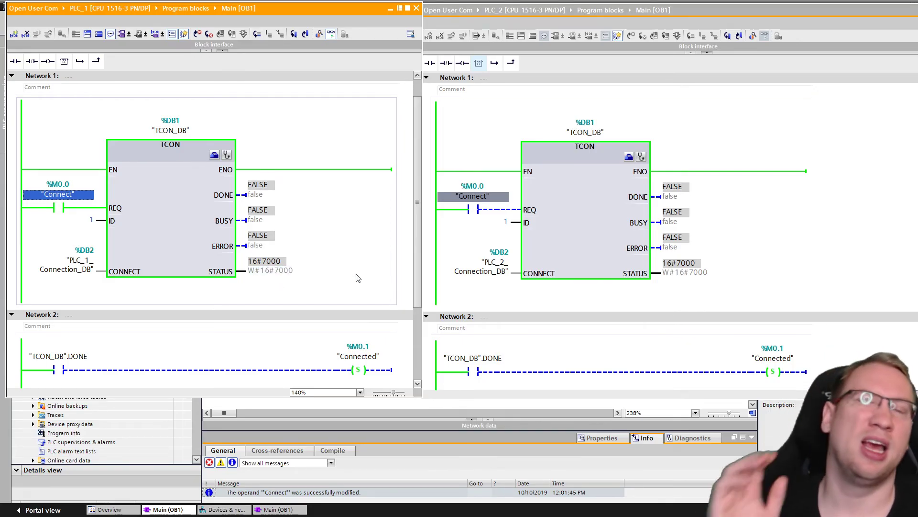
Open the help for the TCON instruction in PLC_1 and examine the ERROR and STATUS codes, especially 7000 and 7002.
click(168, 220)
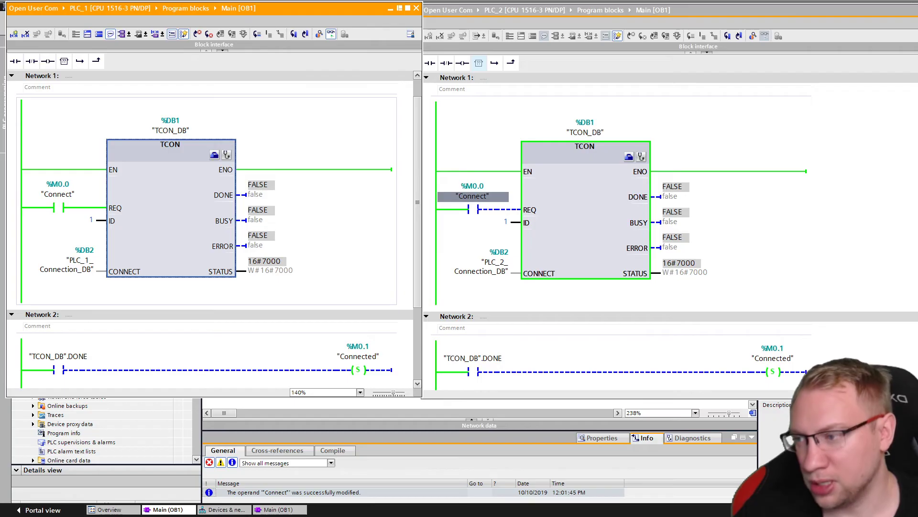
key(F1)
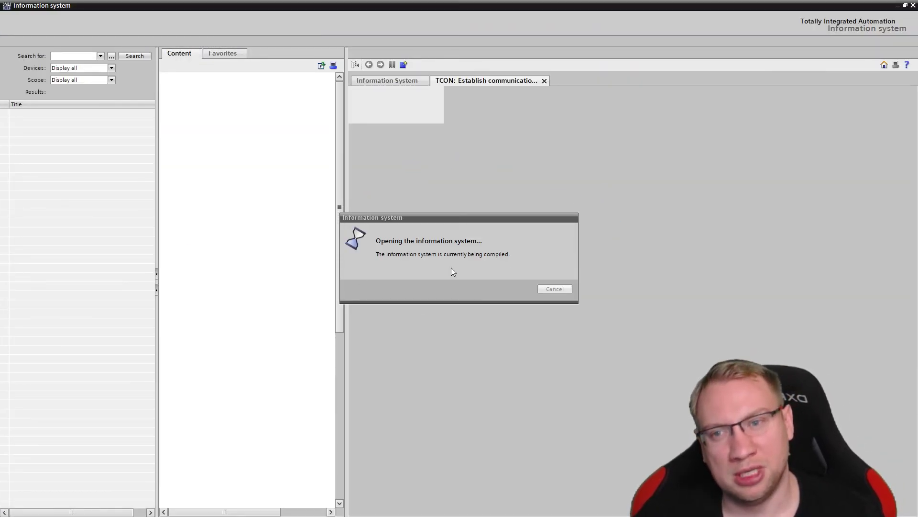
scroll(506, 276, down, 15)
scroll(506, 276, up, 9)
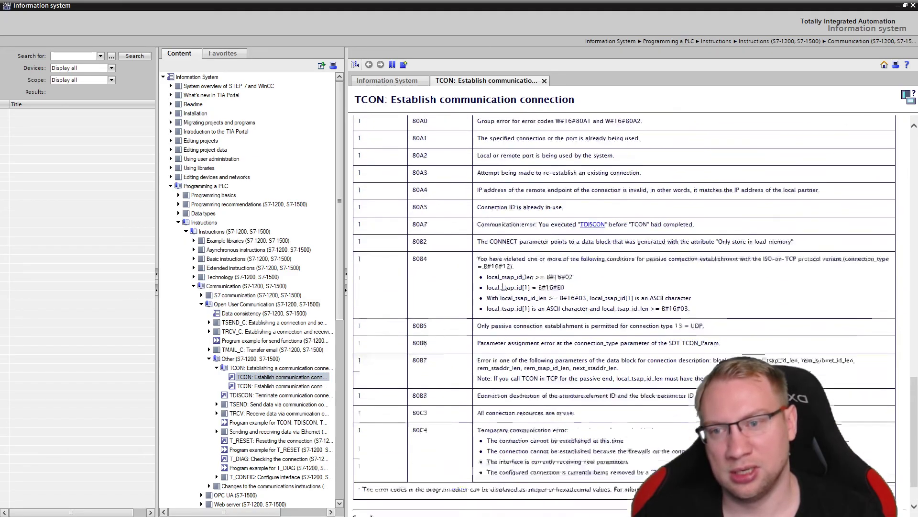
scroll(503, 285, down, 3)
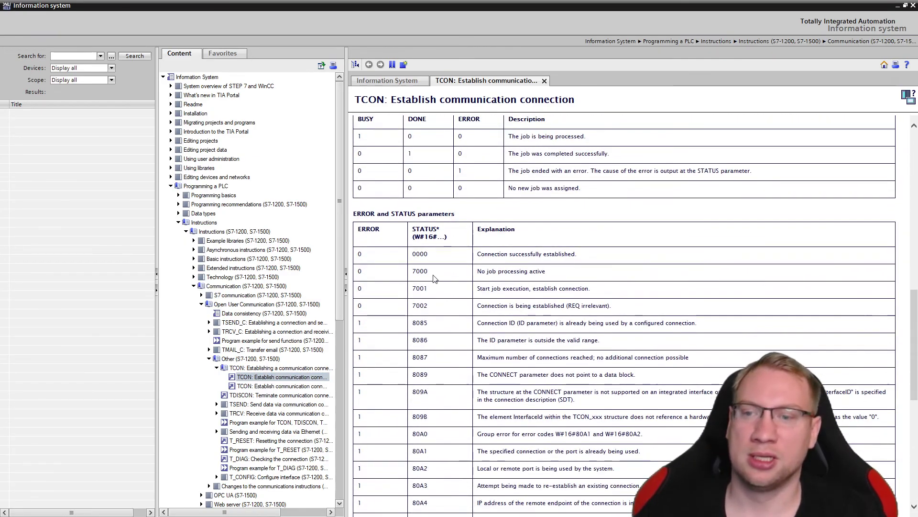
double_click(421, 271)
drag(499, 271, 556, 272)
click(555, 272)
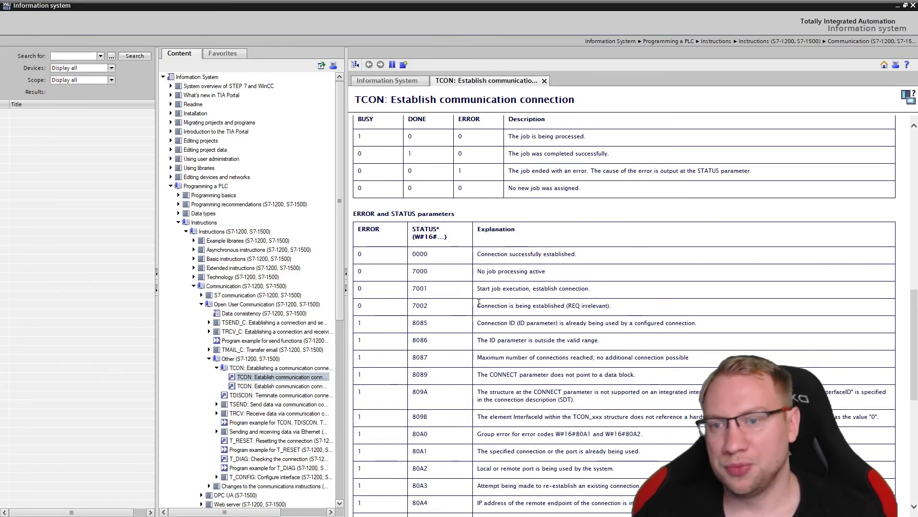
drag(478, 305, 621, 308)
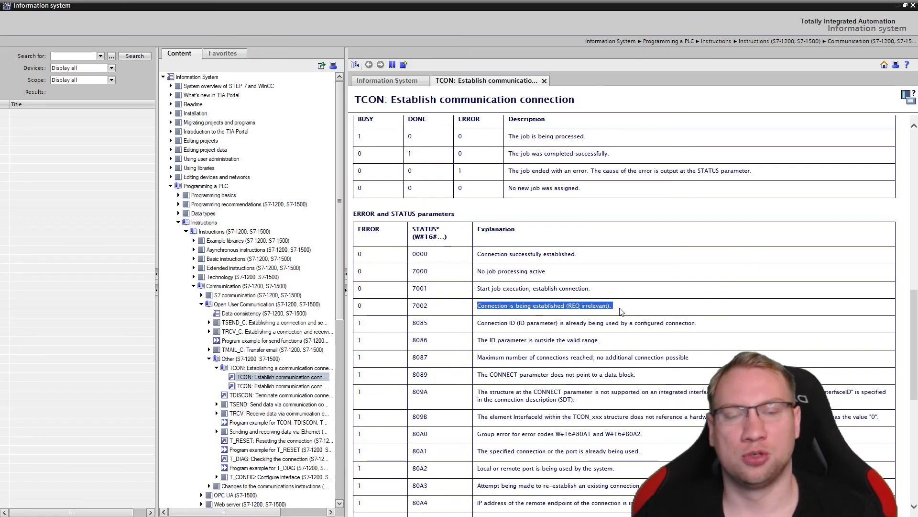
click(621, 311)
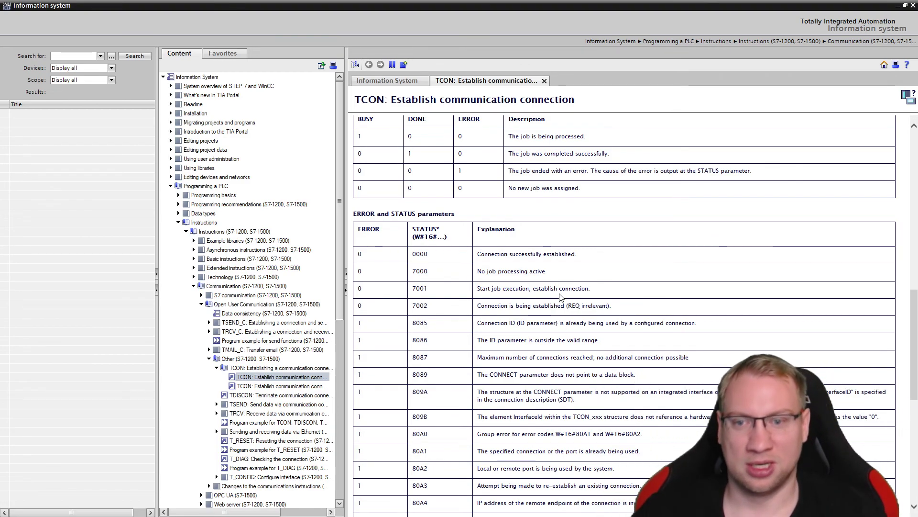
scroll(621, 287, down, 10)
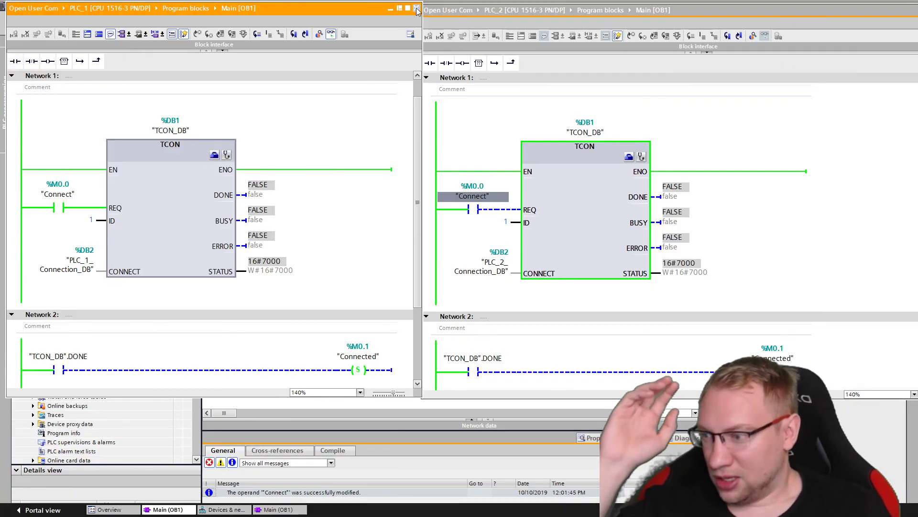
Close the floating Main [OB1] window of PLC_1 and move the PLC_2 window back over the work area.
click(417, 7)
drag(469, 12, 260, 108)
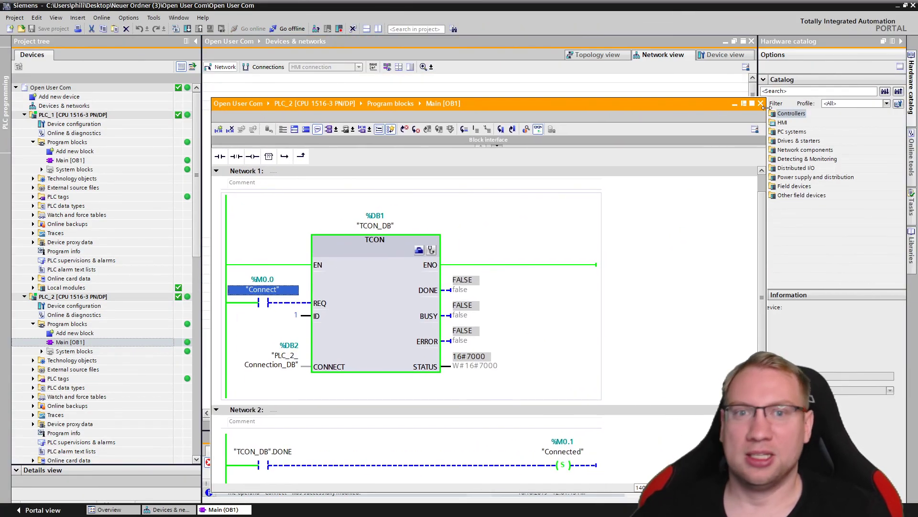